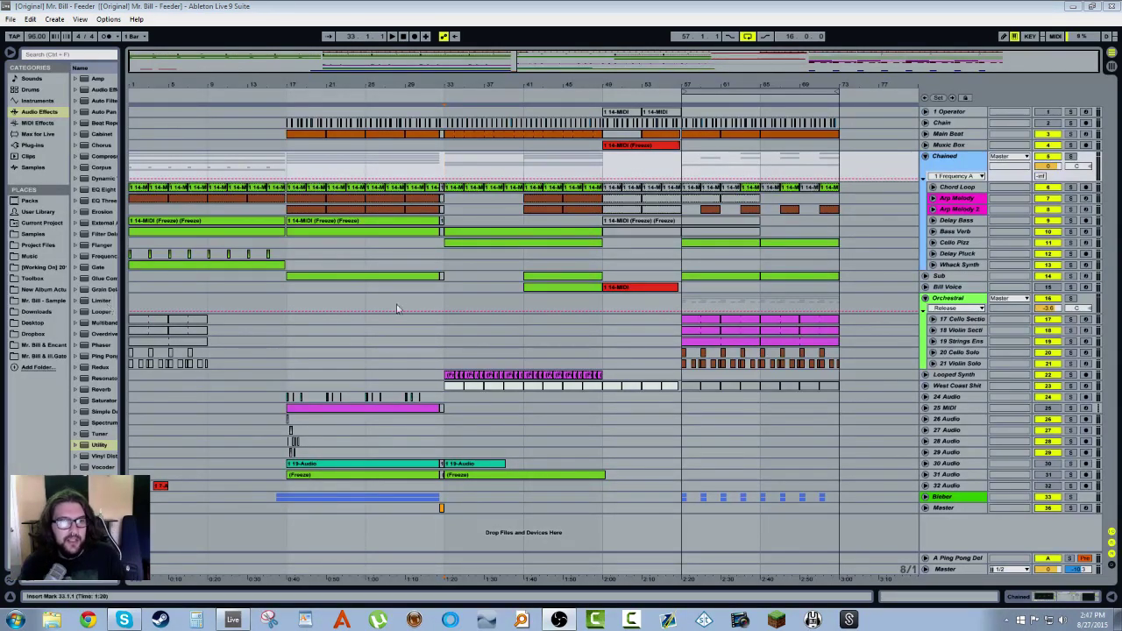
Step: Play the arrangement from bar 33 to hear the section spanning bars 33 to 49
{"action": "left_click", "coordinate": [457, 334]}
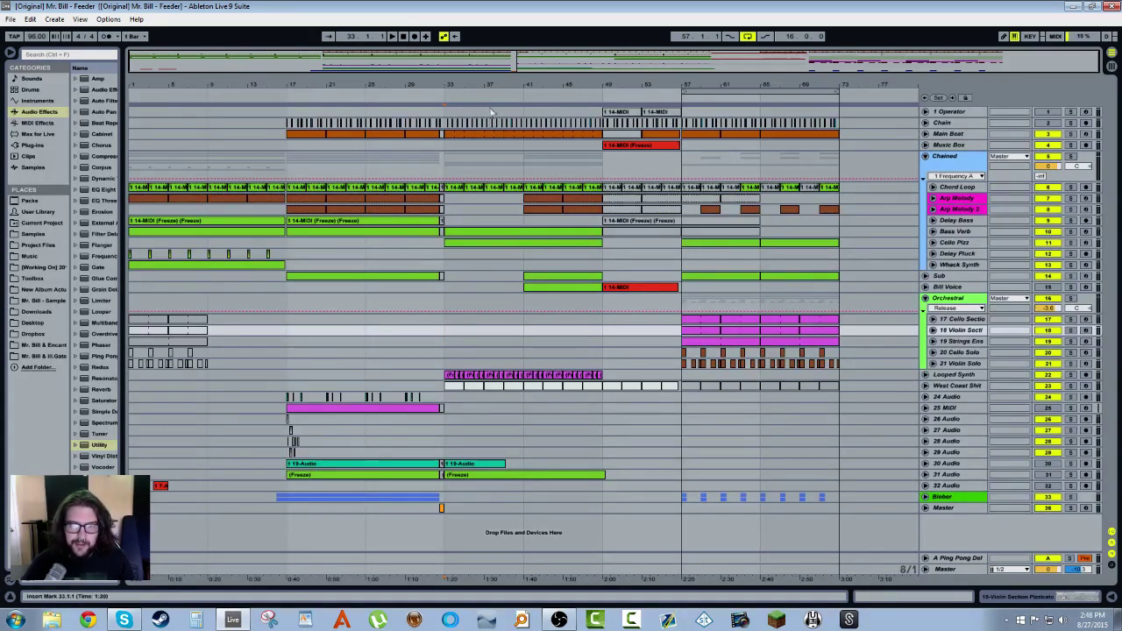
{"action": "scroll", "coordinate": [492, 79], "scroll_direction": "up", "scroll_amount": 5}
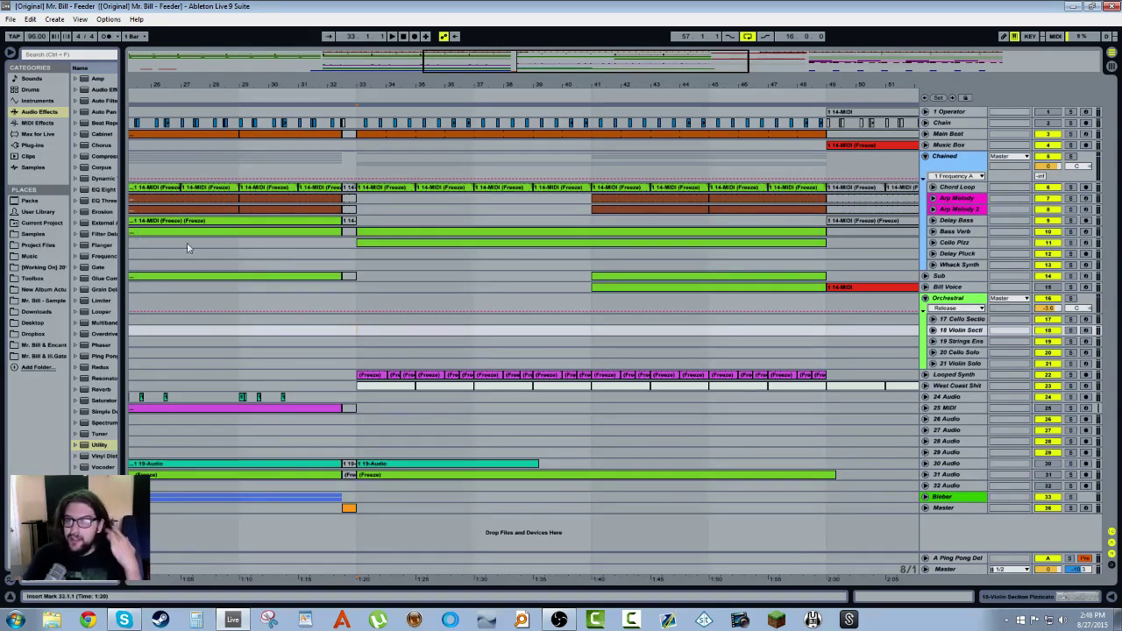
{"action": "left_click", "coordinate": [381, 321]}
{"action": "left_click_drag", "start_coordinate": [476, 338], "coordinate": [774, 345]}
{"action": "left_click", "coordinate": [776, 347]}
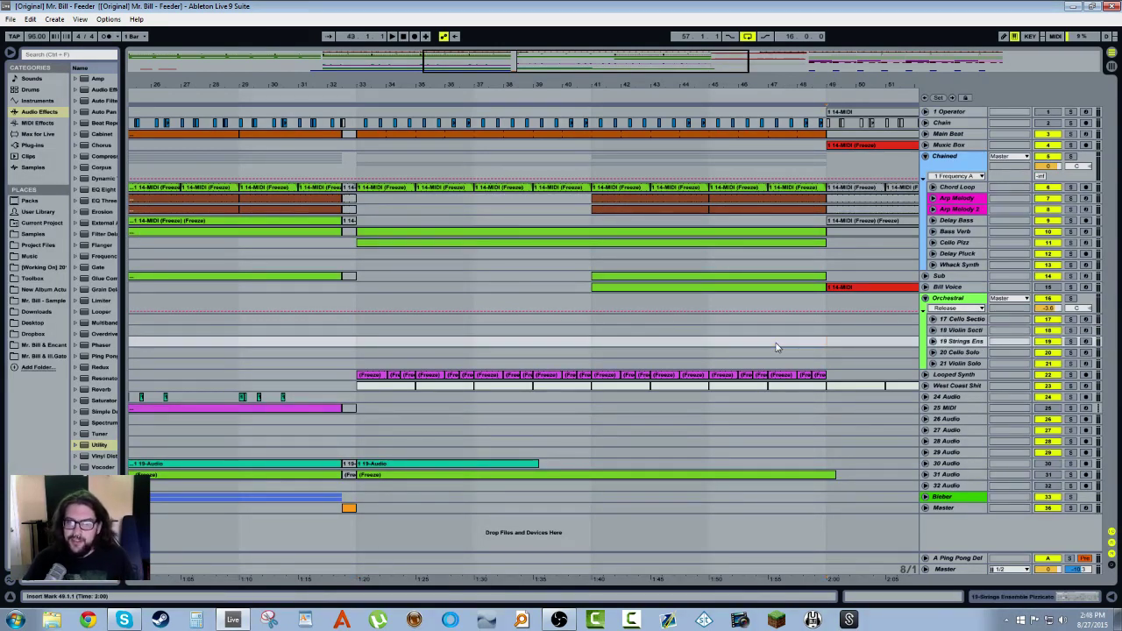
{"action": "left_click_drag", "start_coordinate": [354, 354], "coordinate": [835, 354]}
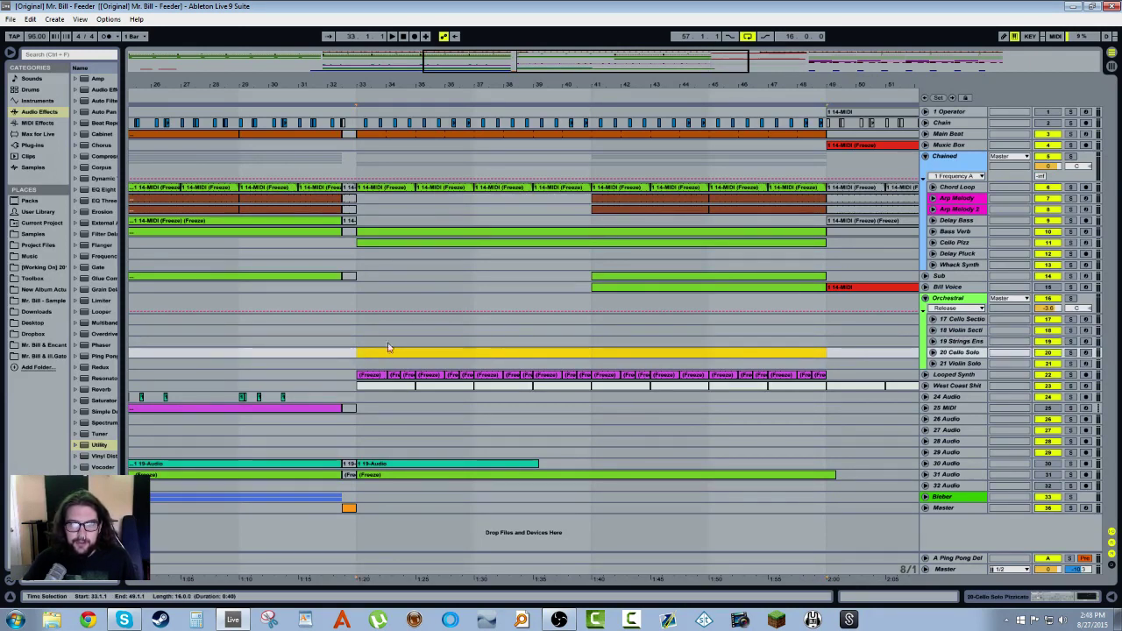
{"action": "left_click", "coordinate": [358, 355]}
{"action": "key", "text": "space"}
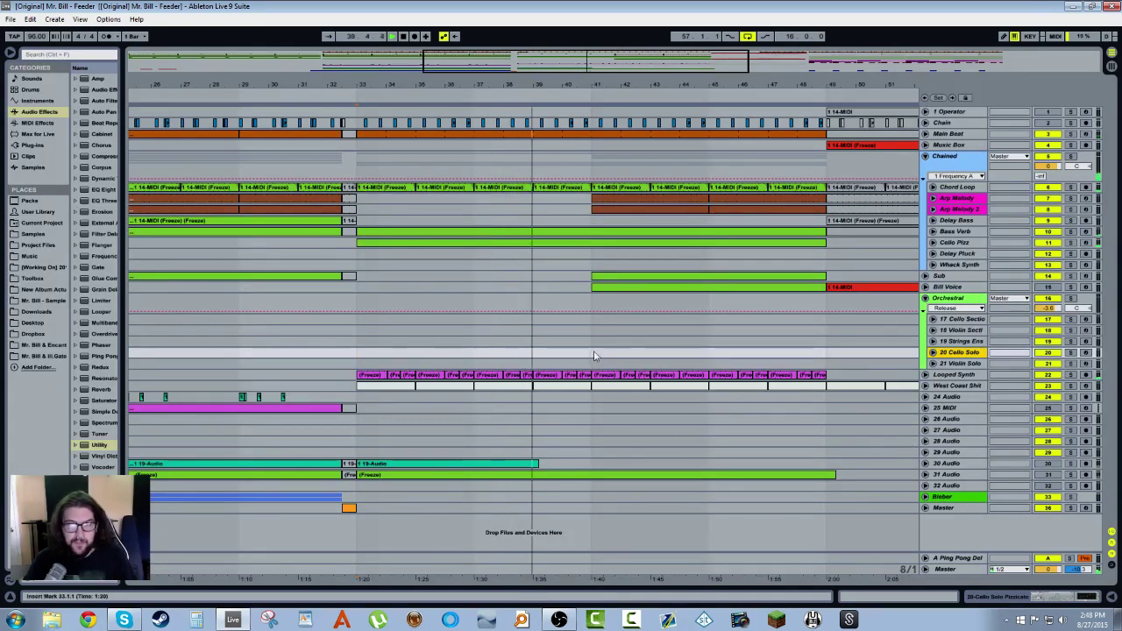
Step: Examine the sample and loop settings of several Looped Synth clips between bar 33 and bar 41
{"action": "double_click", "coordinate": [415, 375]}
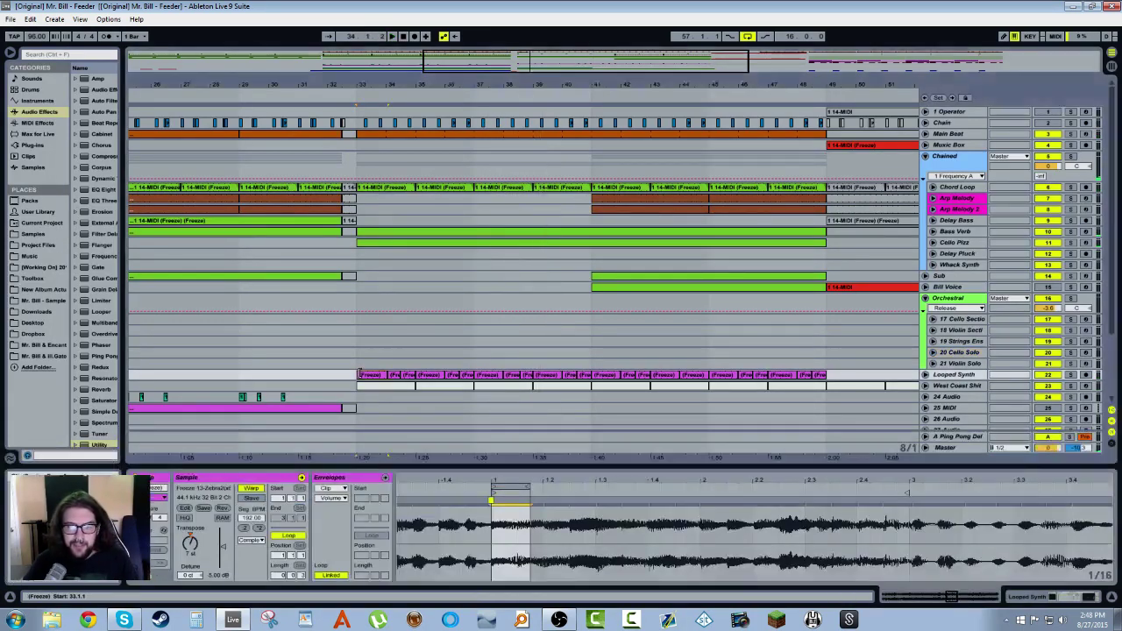
{"action": "left_click", "coordinate": [396, 376]}
{"action": "left_click", "coordinate": [410, 376]}
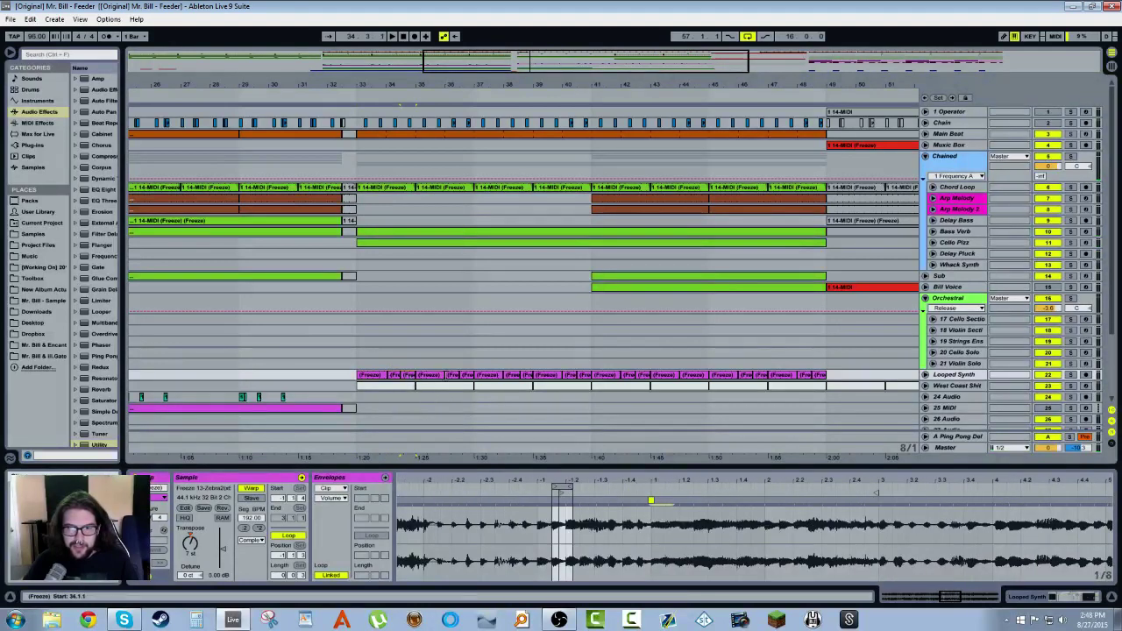
{"action": "left_click", "coordinate": [429, 376]}
{"action": "left_click", "coordinate": [601, 377]}
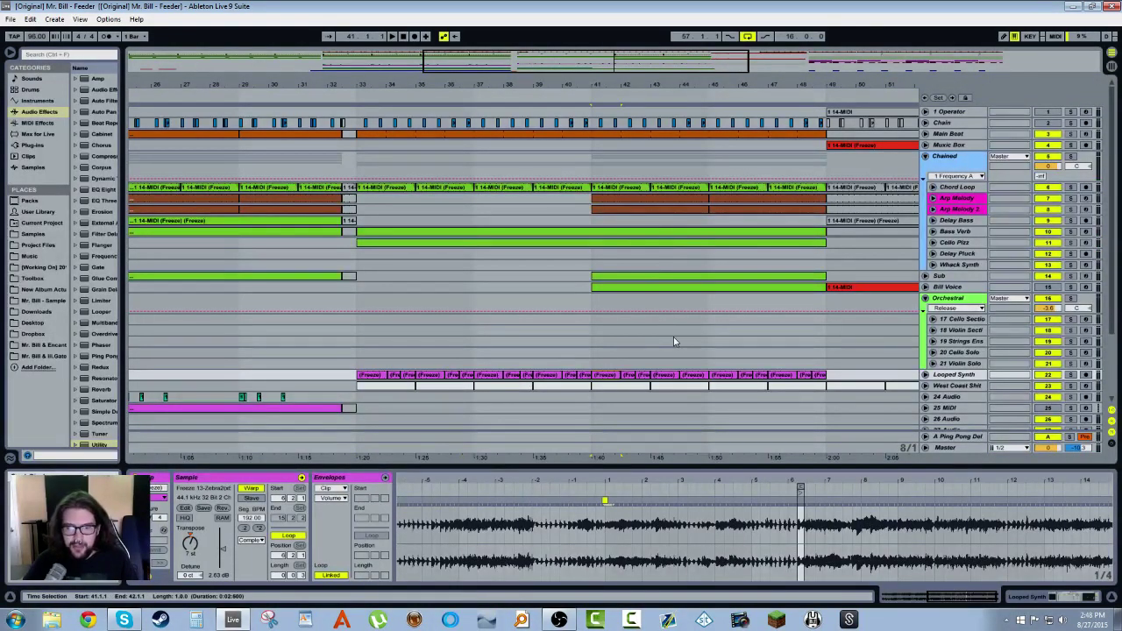
Step: Play the section from bar 41 while checking the sample settings of the Looped Synth clips there
{"action": "key", "text": "space"}
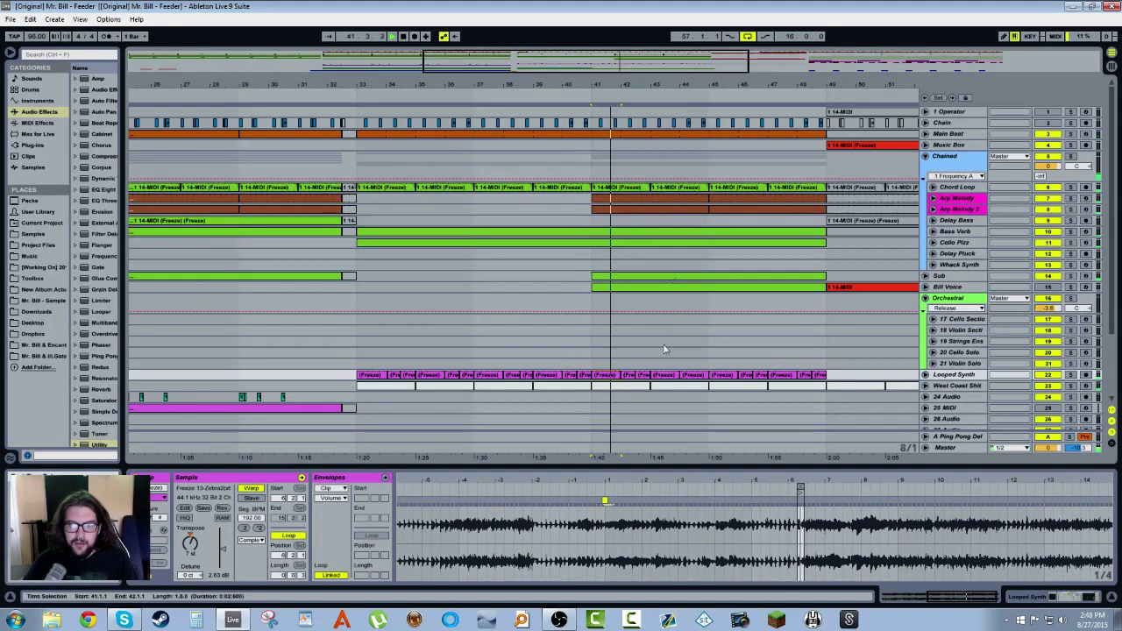
{"action": "left_click", "coordinate": [631, 377]}
{"action": "left_click", "coordinate": [643, 376]}
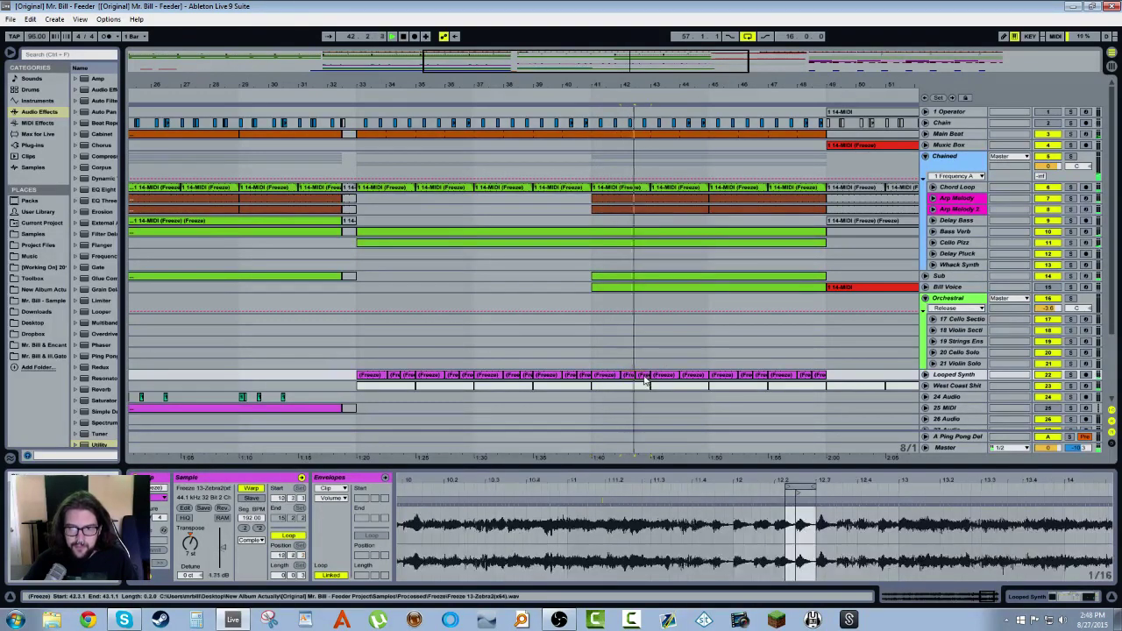
{"action": "left_click", "coordinate": [692, 377]}
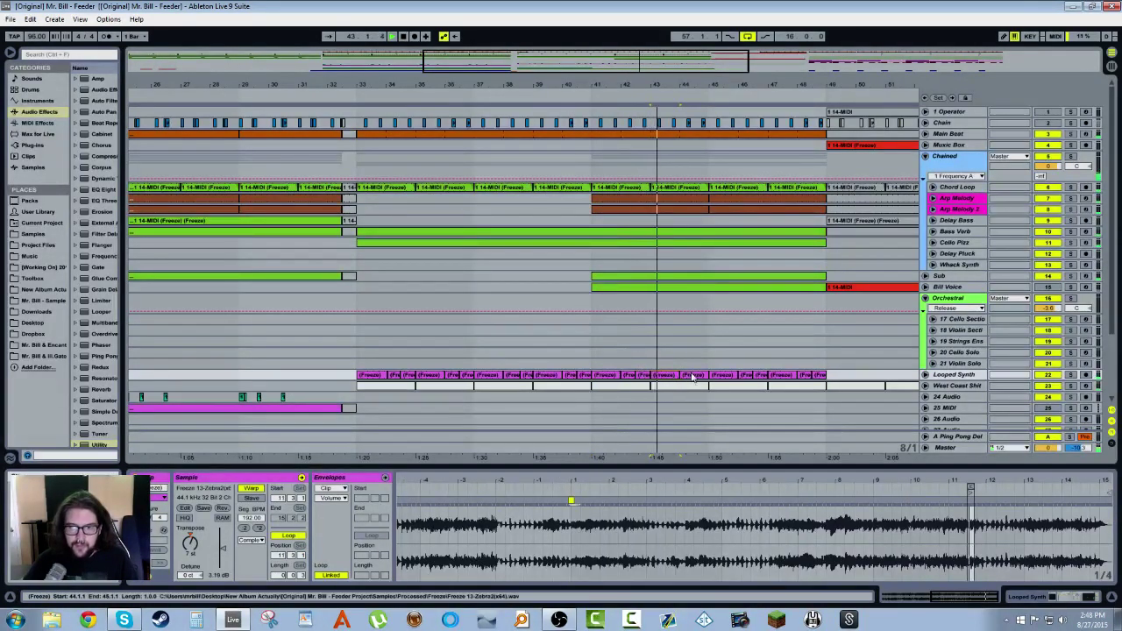
{"action": "left_click", "coordinate": [601, 368]}
{"action": "key", "text": "space"}
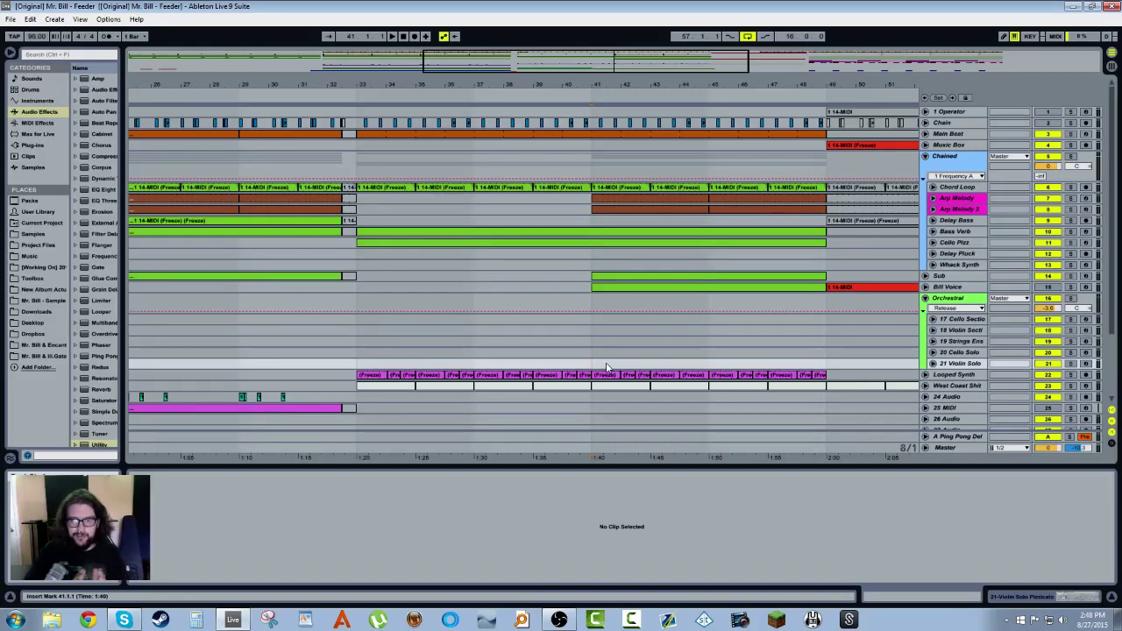
Step: Solo the Looped Synth track, listen to it from bar 41, and turn its solo off
{"action": "scroll", "coordinate": [797, 348], "scroll_direction": "down", "scroll_amount": 2}
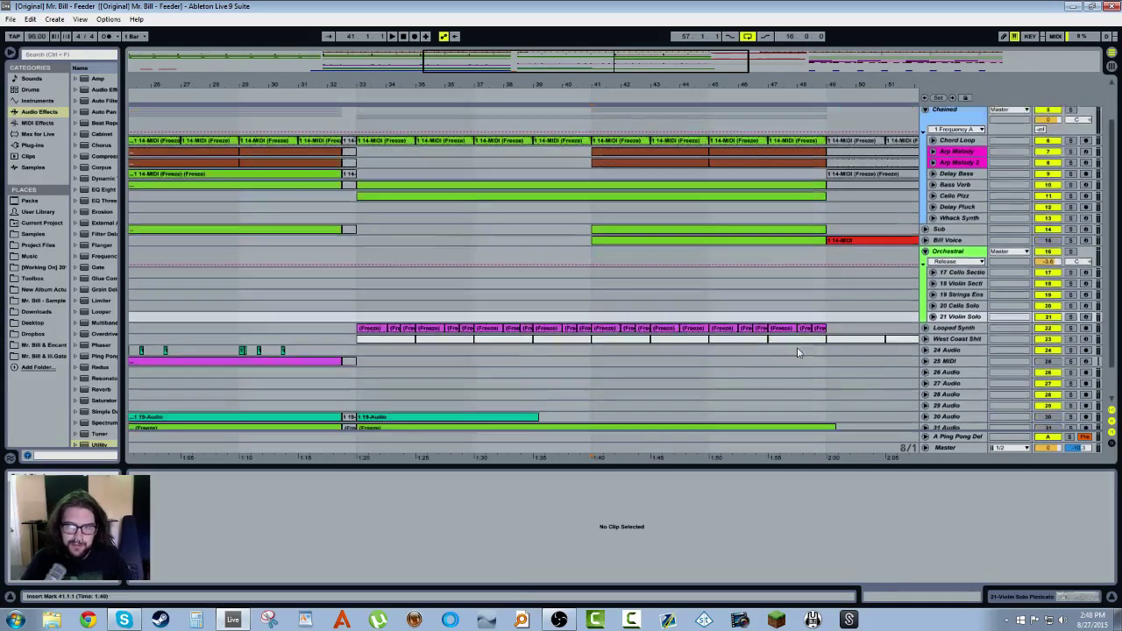
{"action": "left_click", "coordinate": [615, 329]}
{"action": "left_click", "coordinate": [1072, 327]}
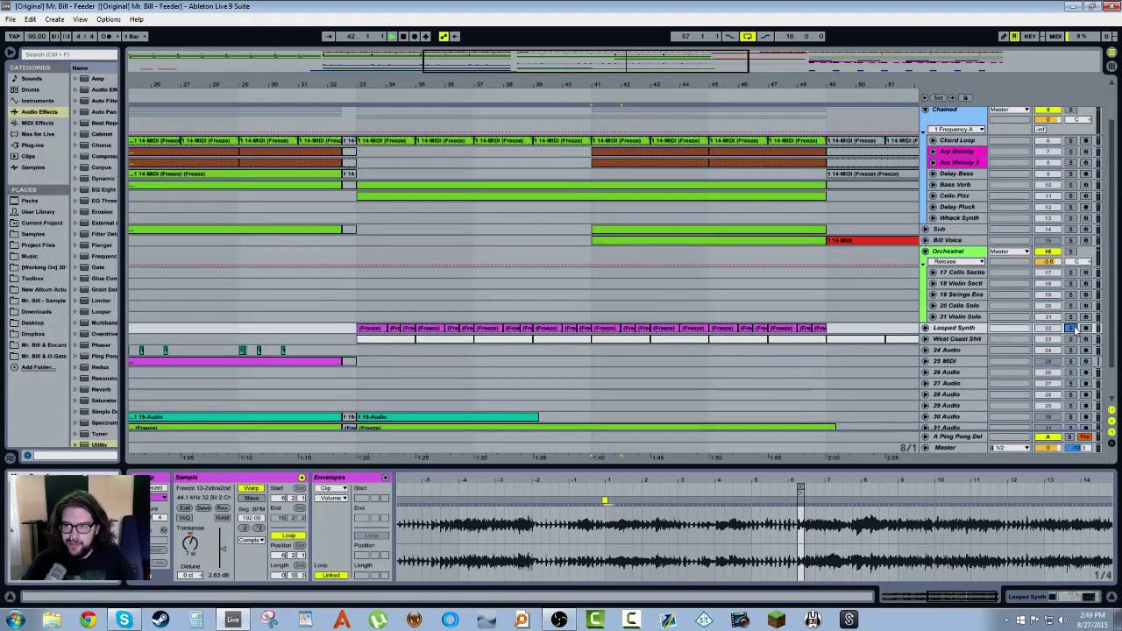
{"action": "key", "text": "space"}
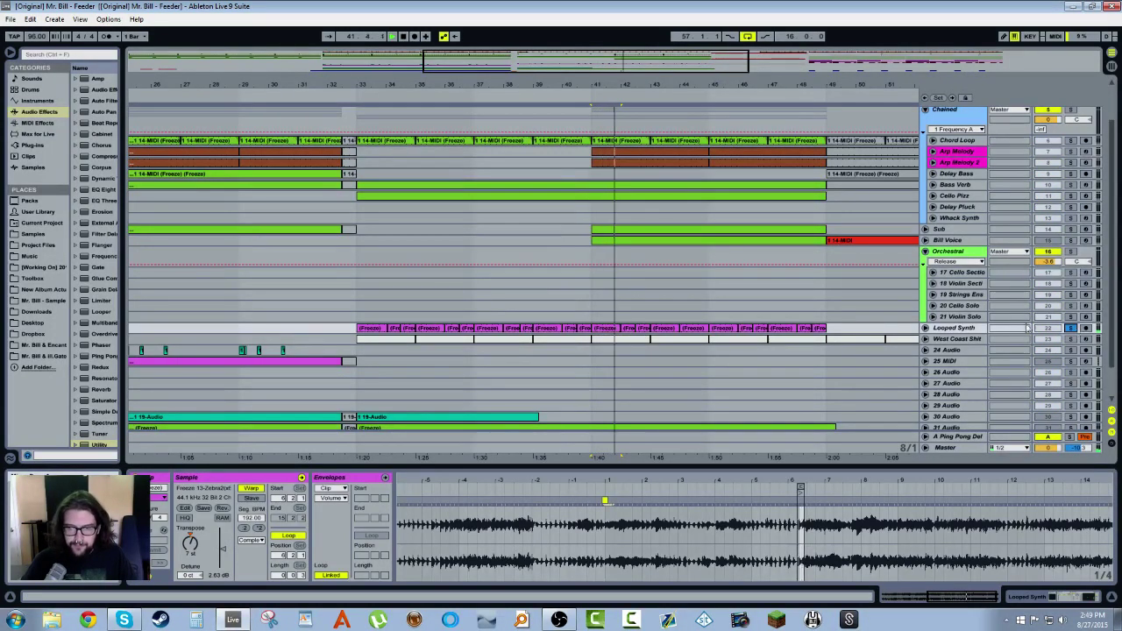
{"action": "left_click", "coordinate": [940, 328]}
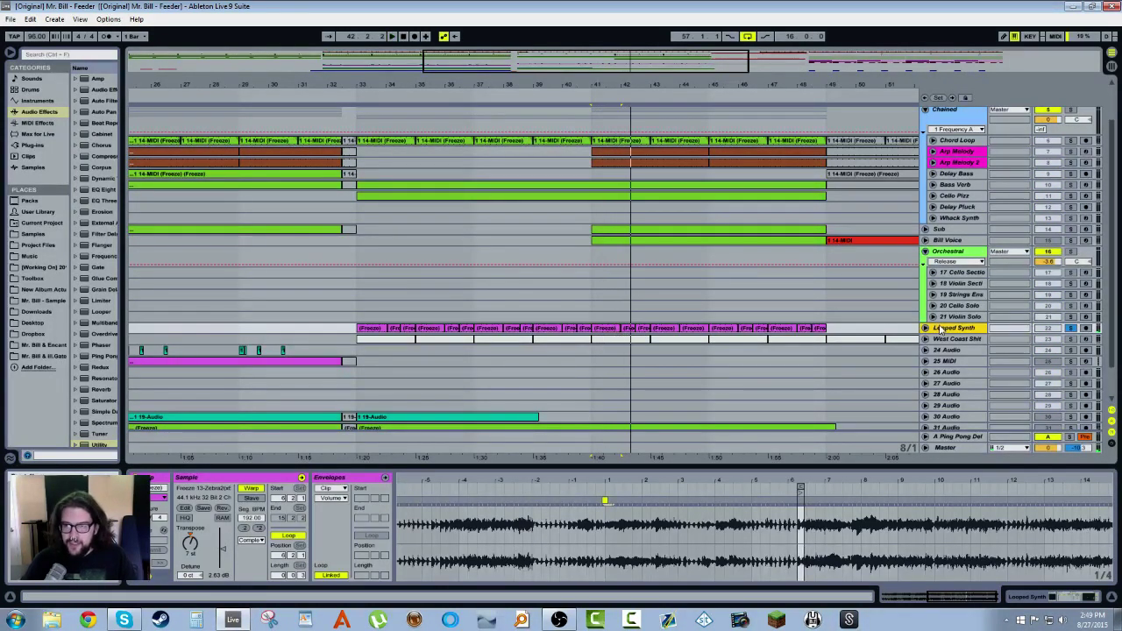
{"action": "left_click", "coordinate": [1069, 327]}
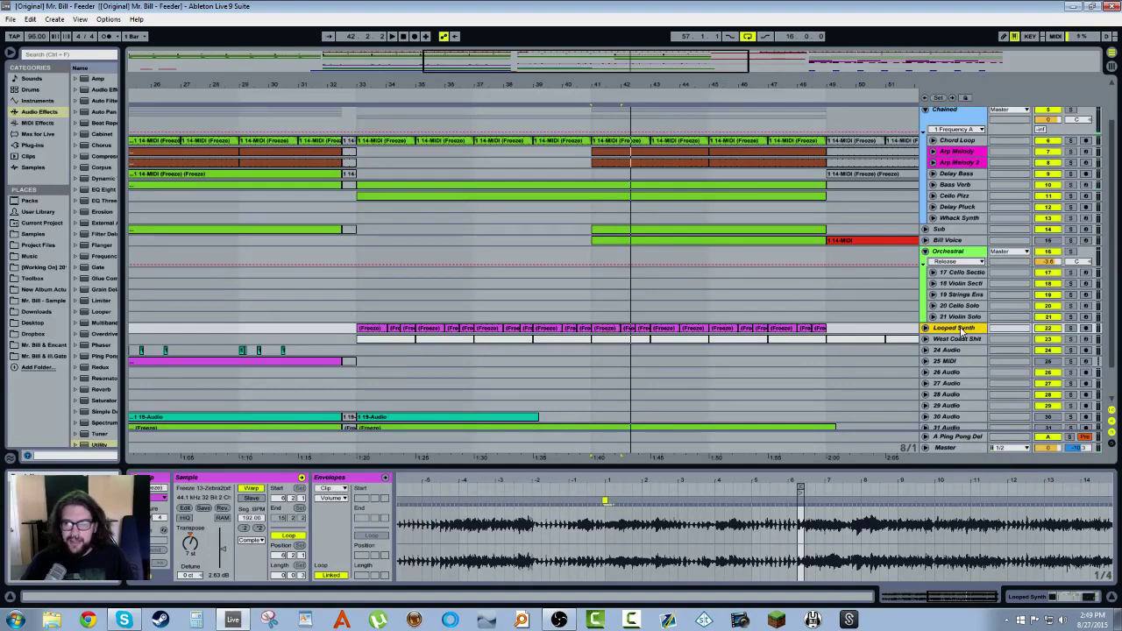
Step: Add a second return track below the Ping Pong Delay return and switch it from Post to Pre
{"action": "scroll", "coordinate": [885, 333], "scroll_direction": "up", "scroll_amount": 2}
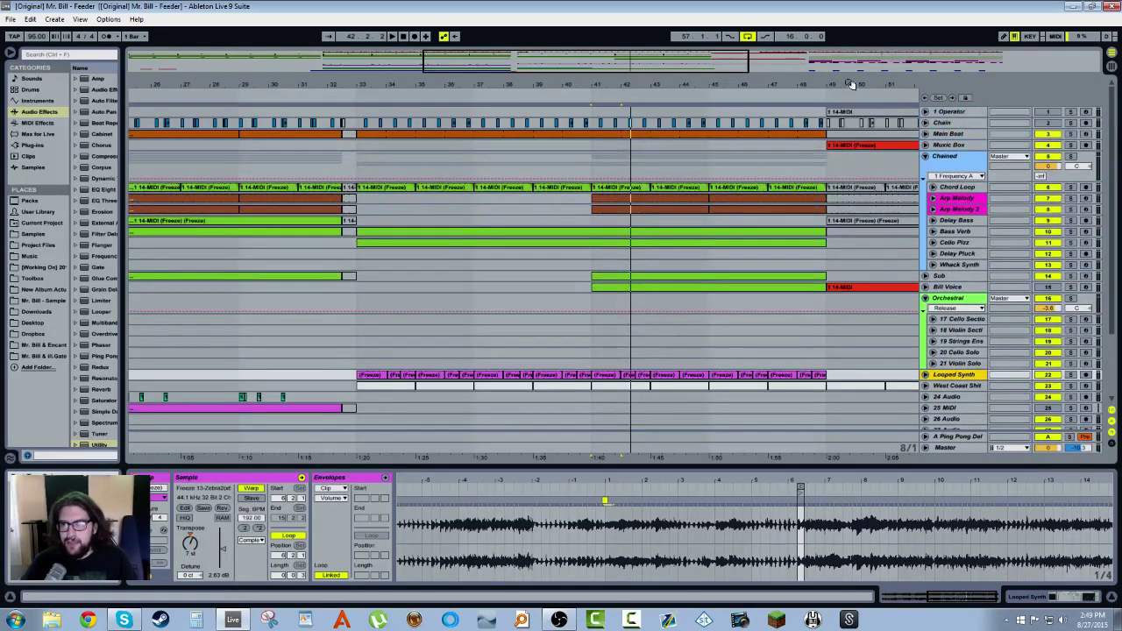
{"action": "left_click_drag", "start_coordinate": [849, 83], "coordinate": [901, 96]}
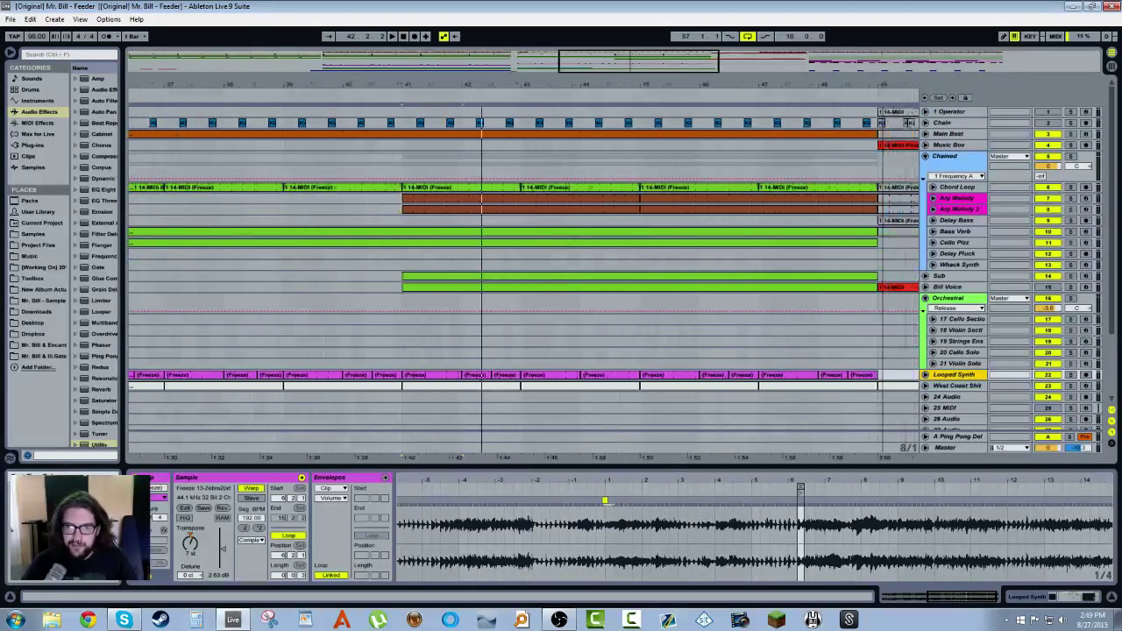
{"action": "scroll", "coordinate": [963, 394], "scroll_direction": "down", "scroll_amount": 3}
{"action": "left_click", "coordinate": [958, 437]}
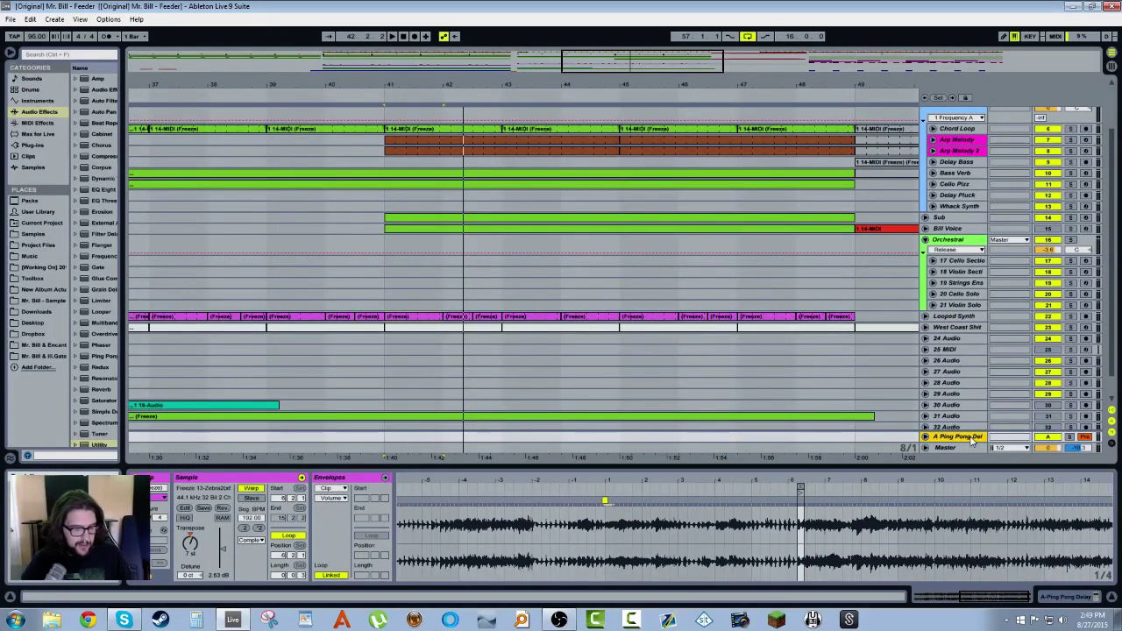
{"action": "key", "text": "ctrl+alt+t"}
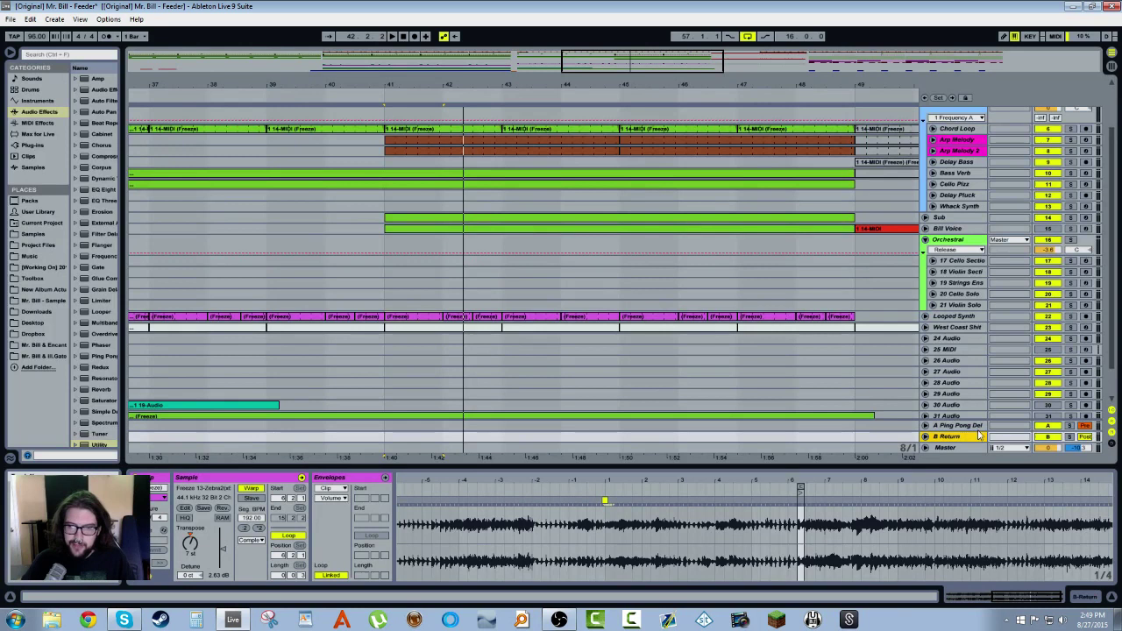
{"action": "left_click", "coordinate": [1083, 437]}
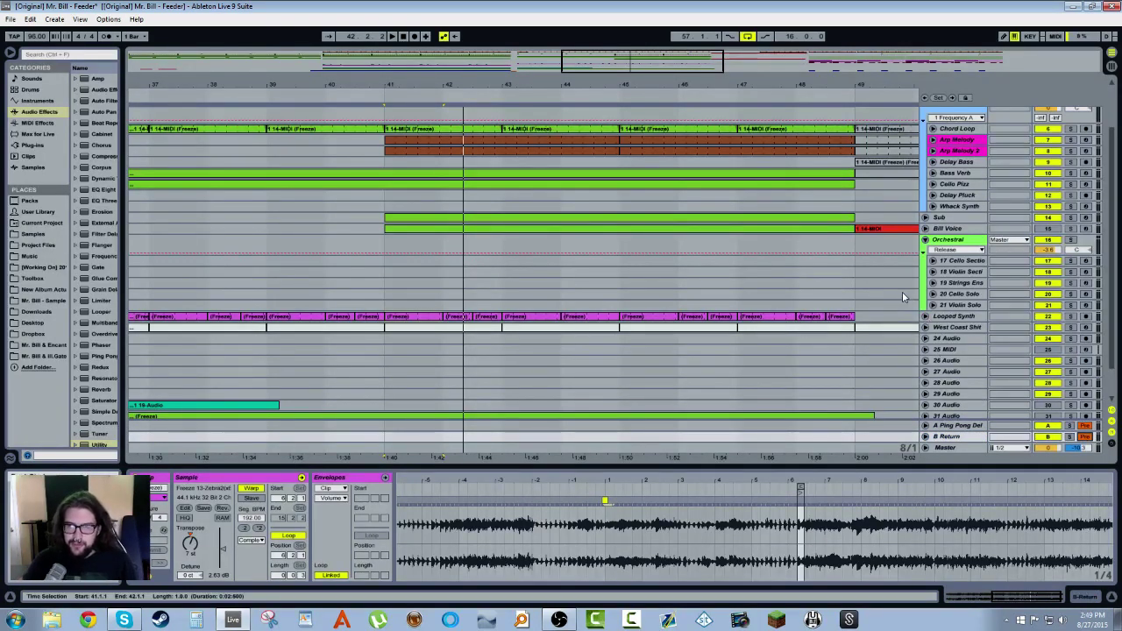
Step: Unfold the Looped Synth track and set the arrangement to a fixed 1/16 grid
{"action": "scroll", "coordinate": [902, 296], "scroll_direction": "down", "scroll_amount": 2}
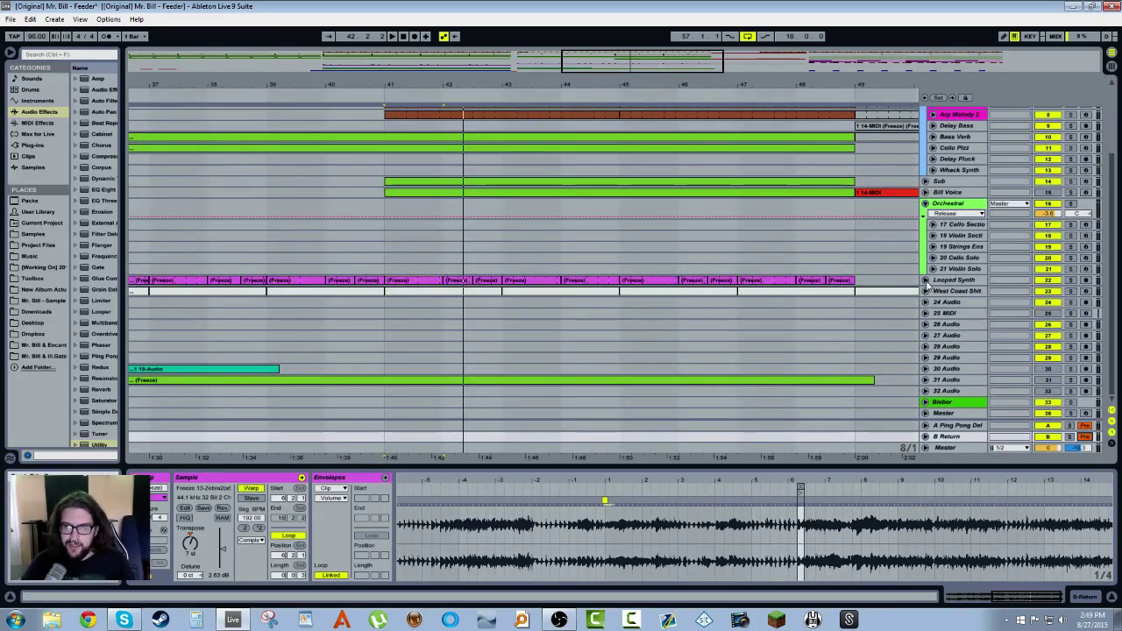
{"action": "left_click", "coordinate": [924, 280]}
{"action": "right_click", "coordinate": [883, 287]}
{"action": "left_click", "coordinate": [961, 391]}
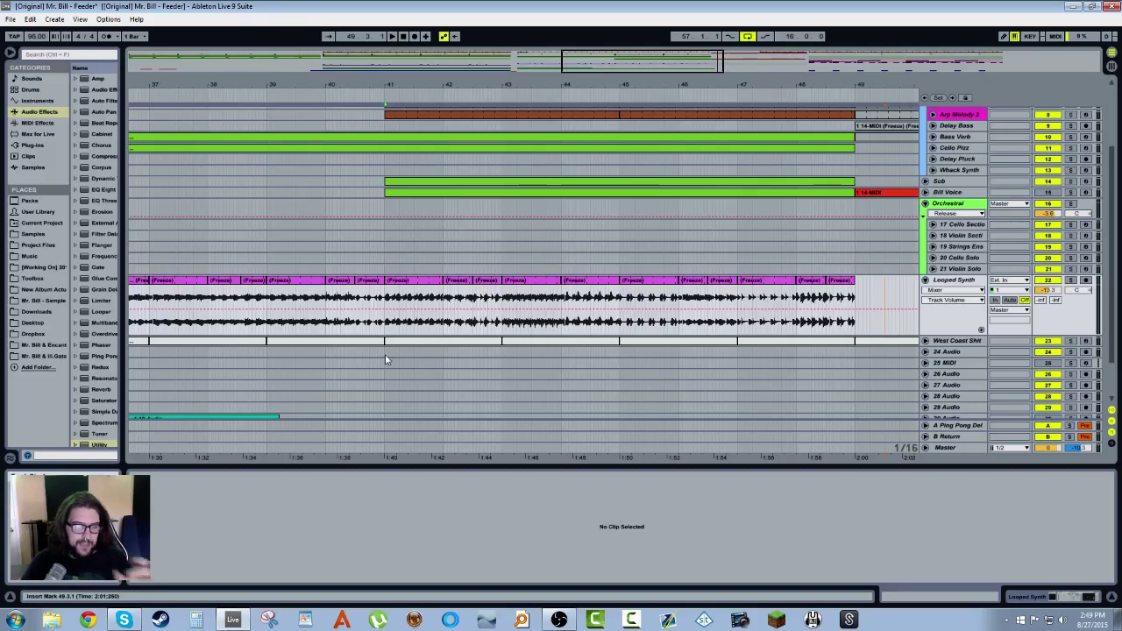
Step: Widen the browser and add the ValhallaRoom_x64 plug-in to the end of the Looped Synth track's device chain
{"action": "left_click", "coordinate": [44, 145]}
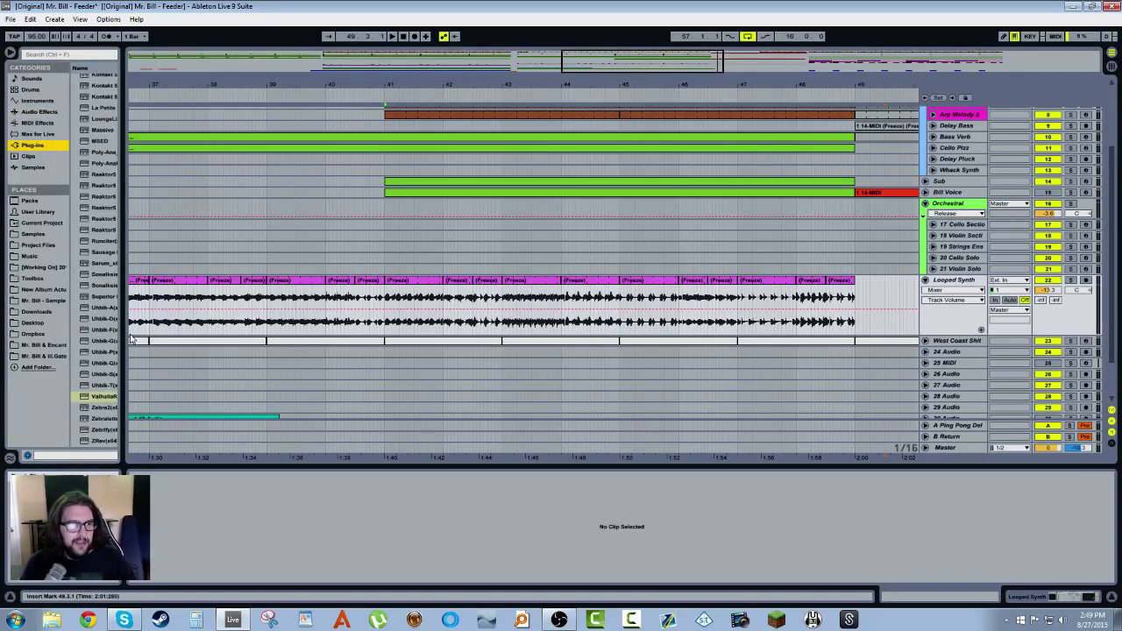
{"action": "left_click_drag", "start_coordinate": [125, 340], "coordinate": [173, 341]}
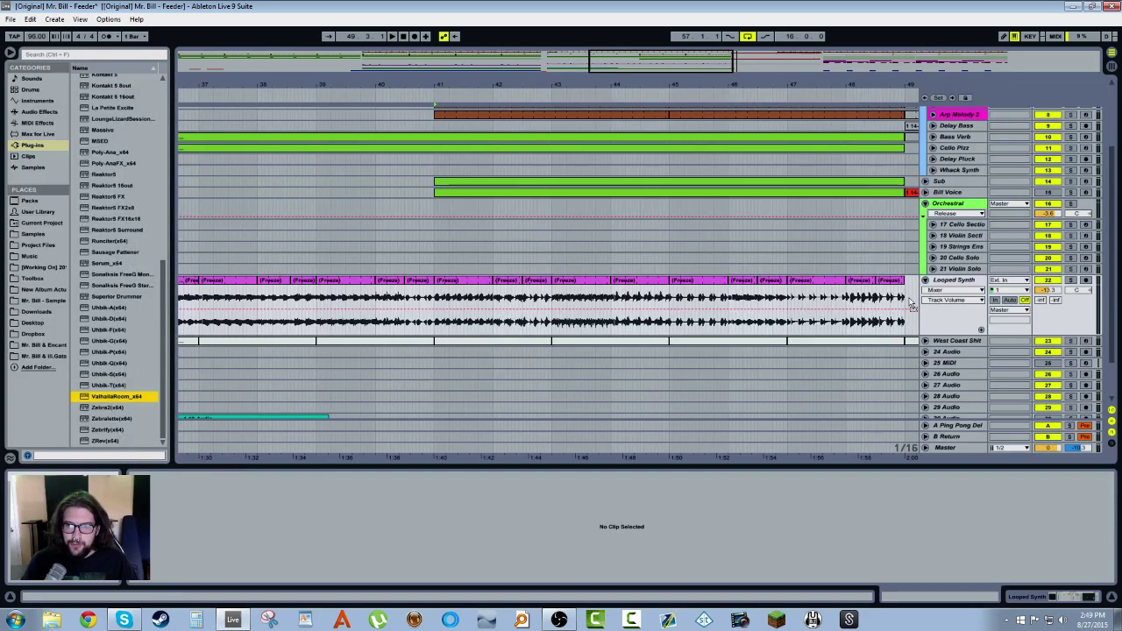
{"action": "left_click_drag", "start_coordinate": [908, 302], "coordinate": [908, 302]}
{"action": "left_click_drag", "start_coordinate": [809, 143], "coordinate": [653, 129]}
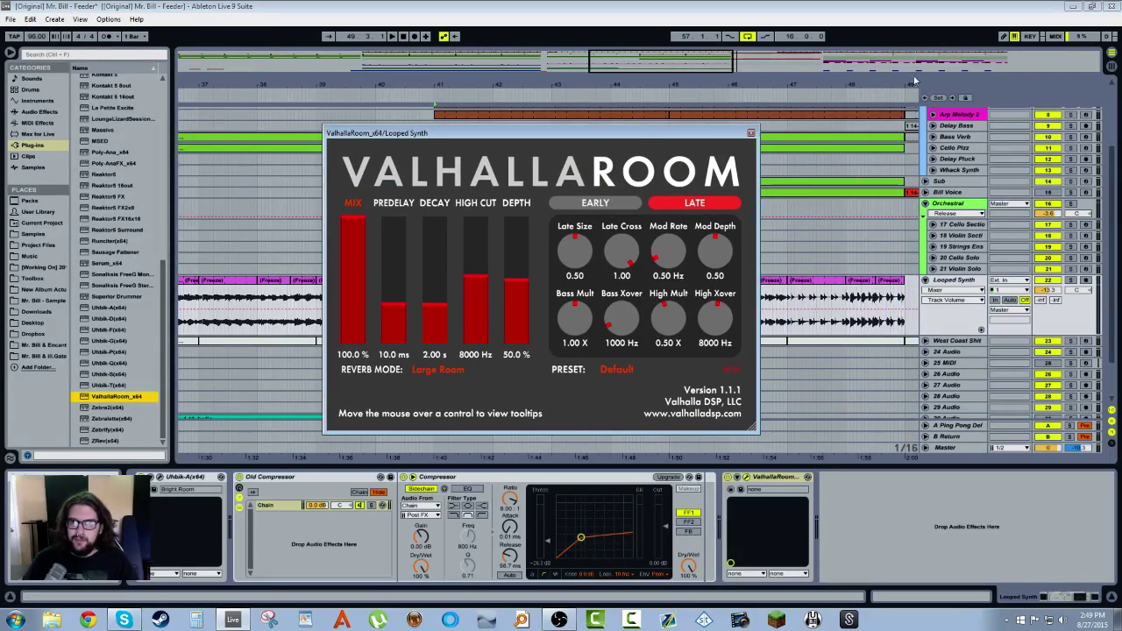
Step: Copy the final 1/16 slice of the Looped Synth audio before bar 49 and paste it at bar 52
{"action": "left_click_drag", "start_coordinate": [914, 80], "coordinate": [885, 298]}
{"action": "left_click_drag", "start_coordinate": [892, 87], "coordinate": [512, 18]}
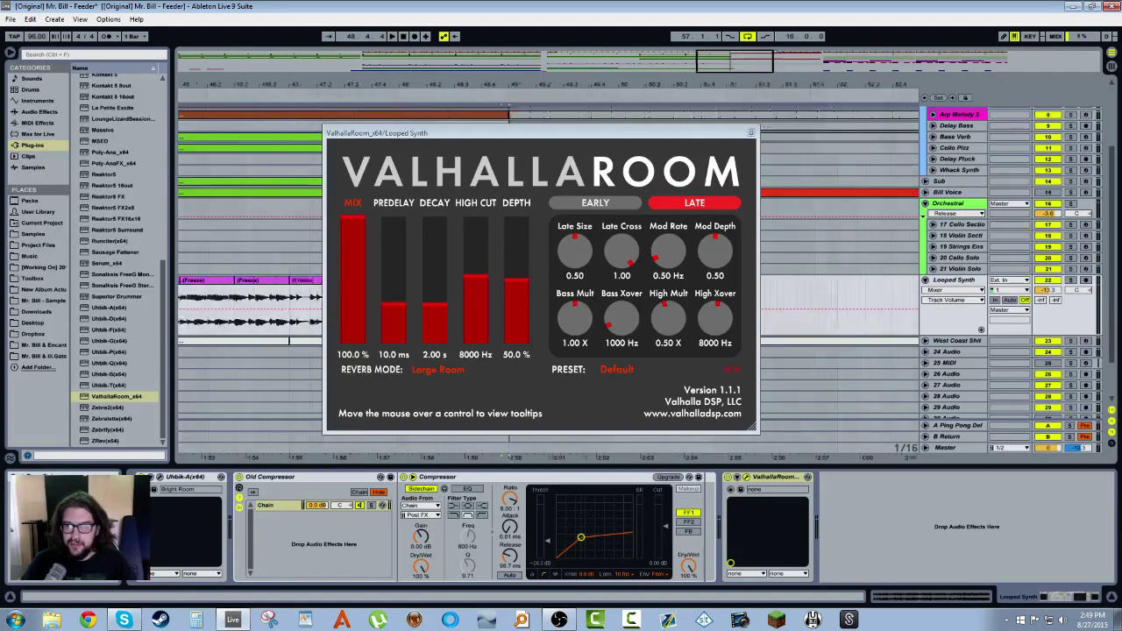
{"action": "left_click", "coordinate": [813, 298]}
{"action": "key", "text": "ctrl+v"}
Step: Move the ValhallaRoom window clear of the pasted slice, solo Looped Synth, and play the slice at bar 52
{"action": "left_click_drag", "start_coordinate": [708, 140], "coordinate": [589, 141]}
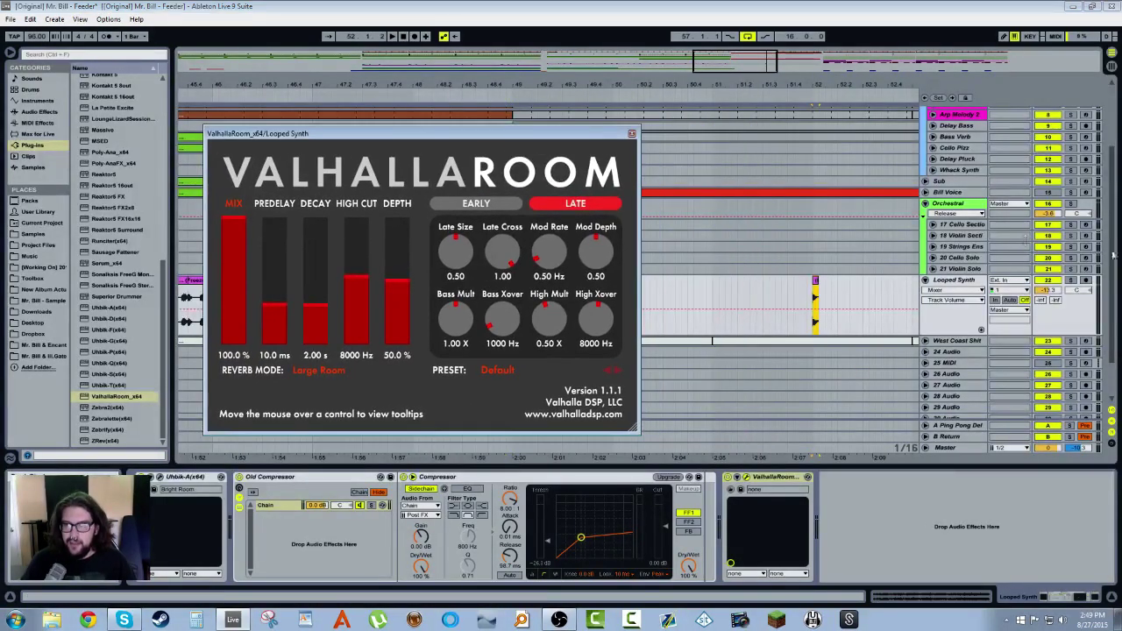
{"action": "left_click", "coordinate": [824, 295]}
{"action": "key", "text": "space"}
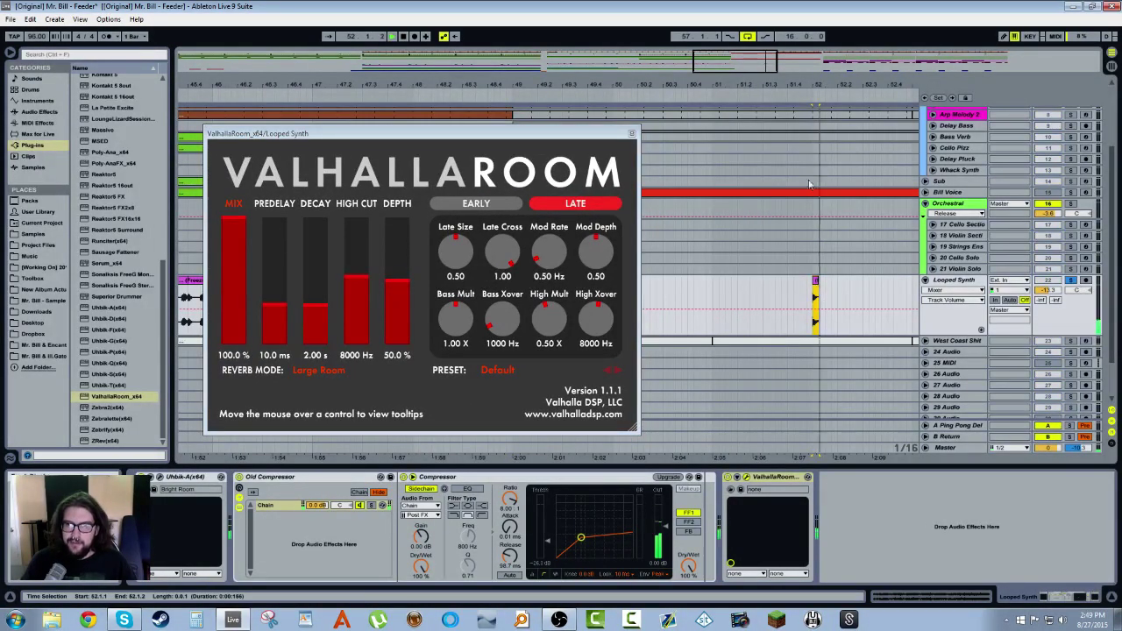
{"action": "key", "text": "space"}
Step: Show the clip fades on Looped Synth, add a fade-out to the slice at bar 52, and play it
{"action": "left_click_drag", "start_coordinate": [835, 87], "coordinate": [832, 171]}
{"action": "left_click", "coordinate": [953, 290]}
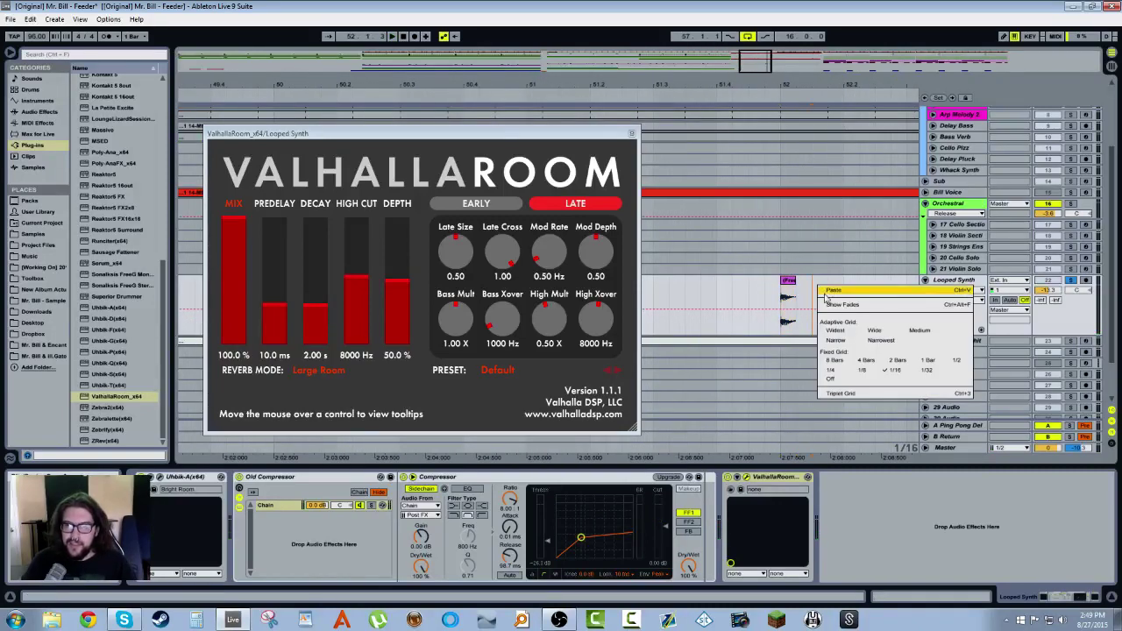
{"action": "left_click", "coordinate": [912, 298]}
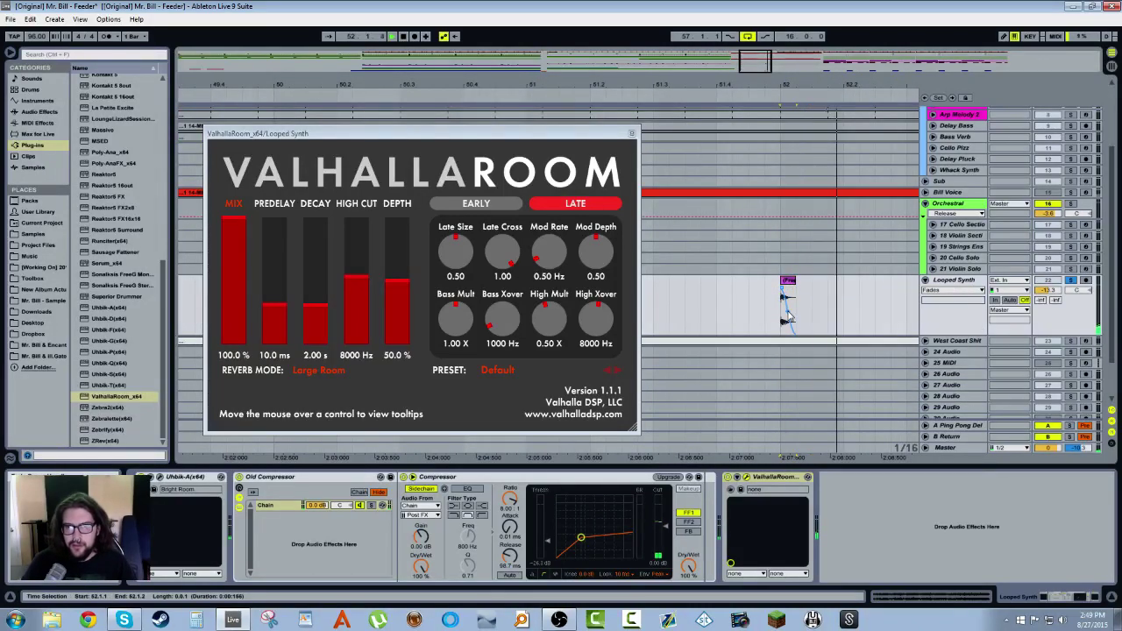
Step: Load the AbbeyChurchOfFossanova preset from ValhallaRoom's Cathedrals category
{"action": "left_click", "coordinate": [550, 369]}
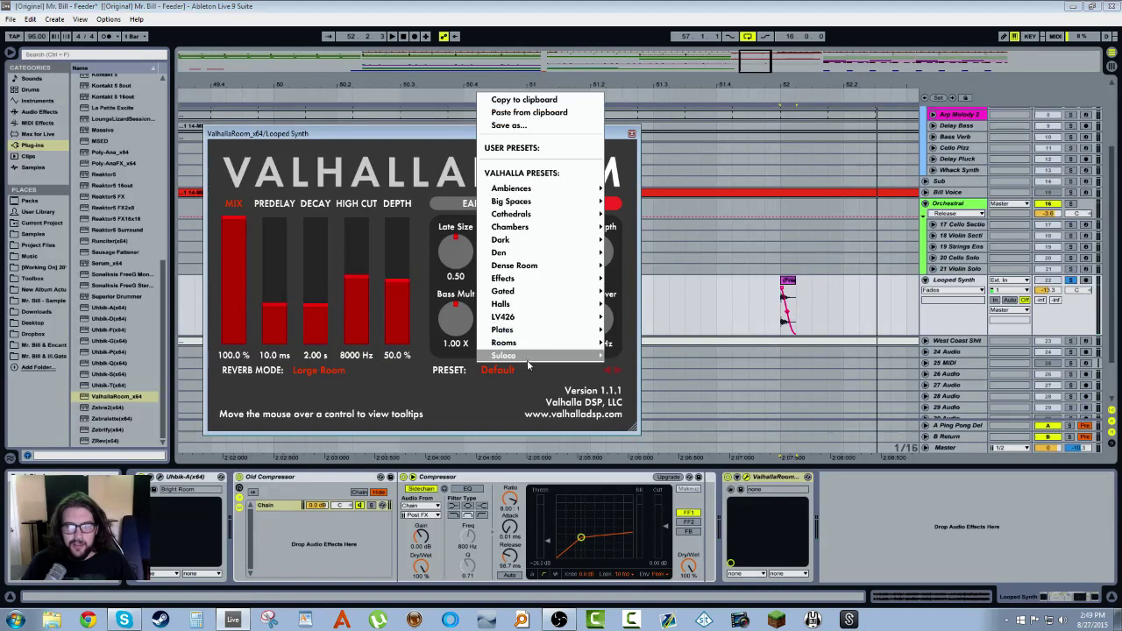
{"action": "mouse_move", "coordinate": [521, 190]}
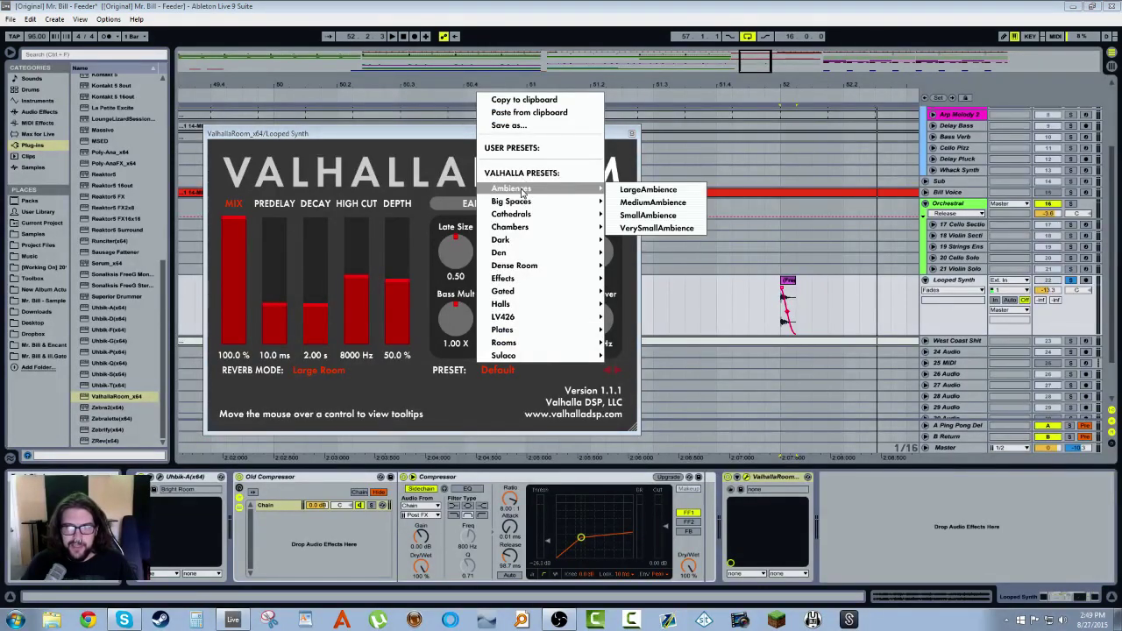
{"action": "mouse_move", "coordinate": [526, 214]}
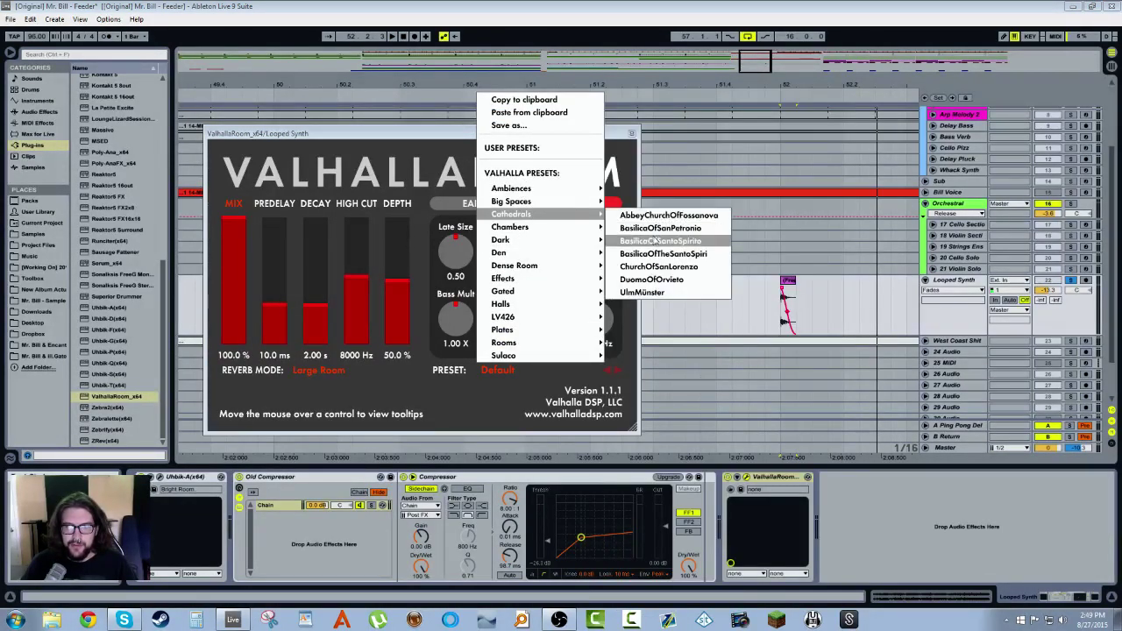
{"action": "left_click", "coordinate": [666, 214]}
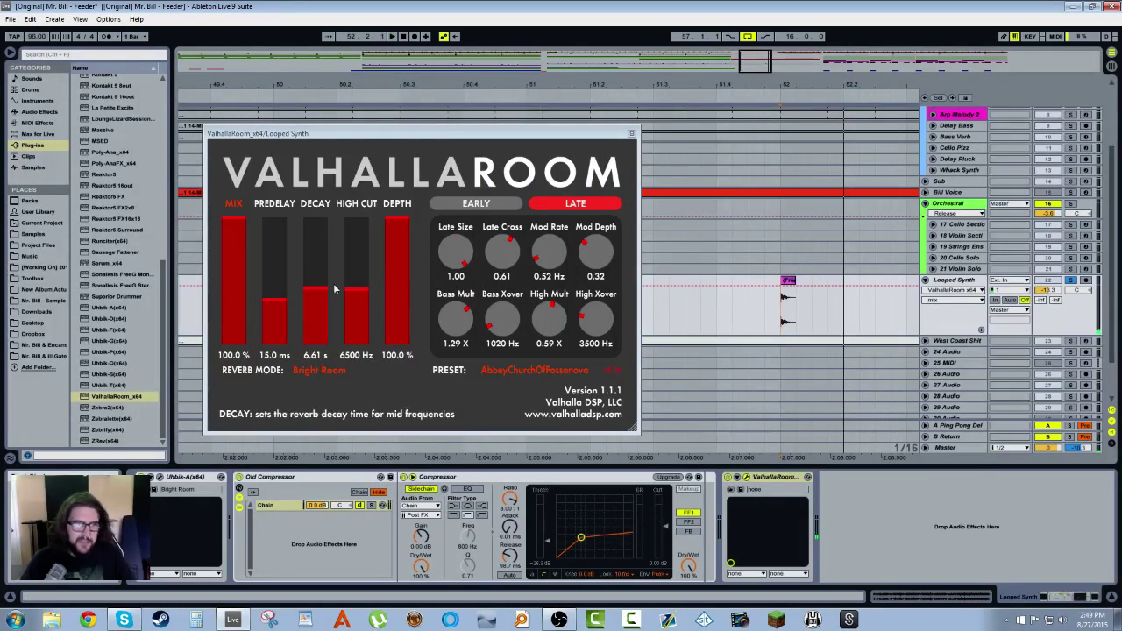
Step: Set ValhallaRoom's decay to 5.42 s and mix to 87.1 %, raise its high cut, and close the plug-in window
{"action": "left_click_drag", "start_coordinate": [334, 289], "coordinate": [333, 293]}
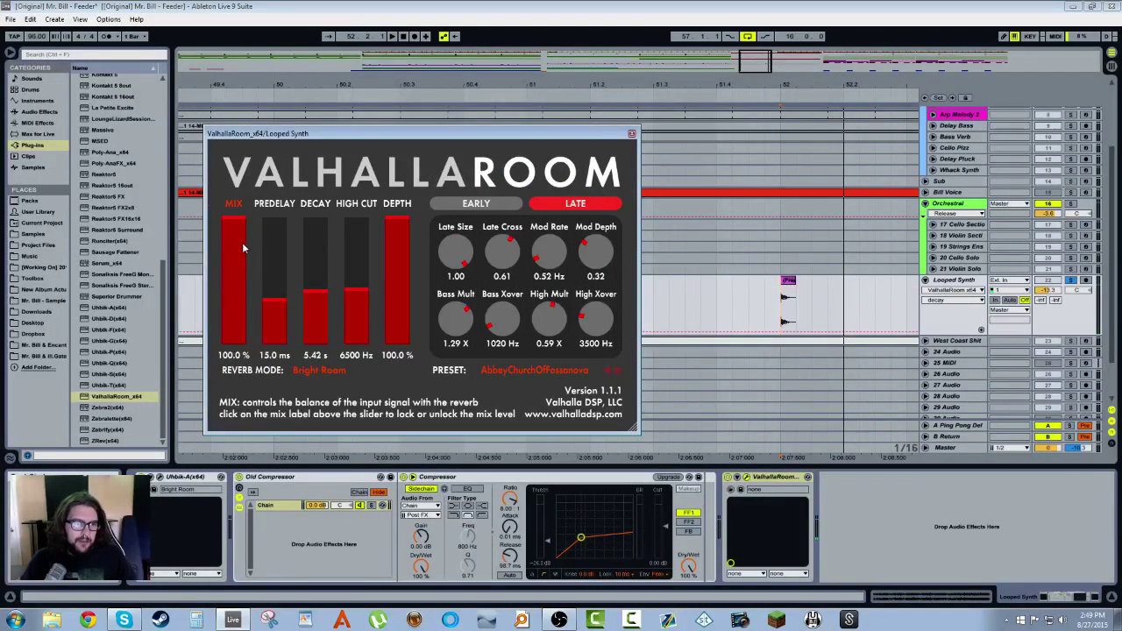
{"action": "mouse_move", "coordinate": [243, 248]}
{"action": "left_mouse_down"}
{"action": "mouse_move", "coordinate": [241, 225]}
{"action": "mouse_move", "coordinate": [239, 238]}
{"action": "left_mouse_up"}
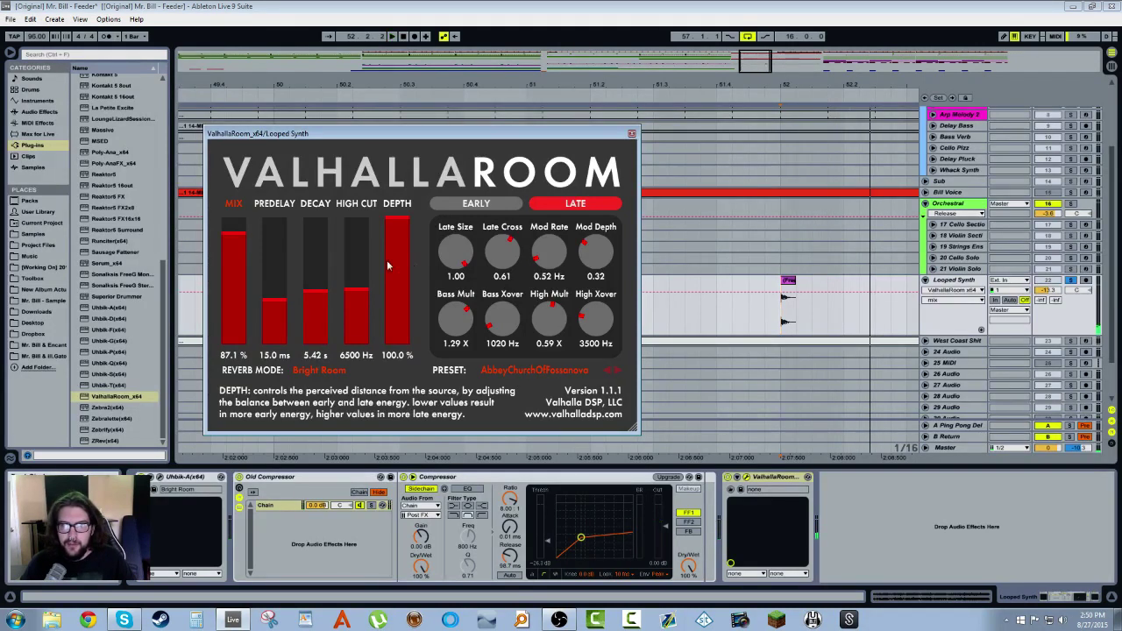
{"action": "left_click_drag", "start_coordinate": [361, 291], "coordinate": [364, 238]}
{"action": "key", "text": "space"}
{"action": "left_click", "coordinate": [630, 133]}
Step: Insert an audio track directly below Looped Synth and set its input to Resampling
{"action": "left_click_drag", "start_coordinate": [770, 85], "coordinate": [503, 82]}
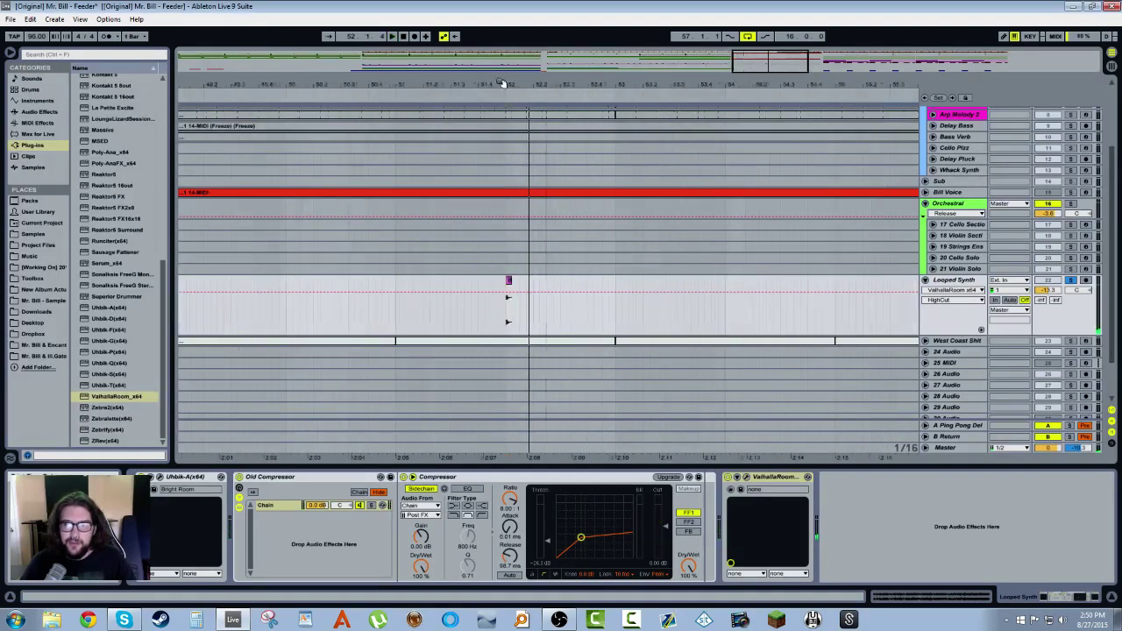
{"action": "key", "text": "ctrl+t"}
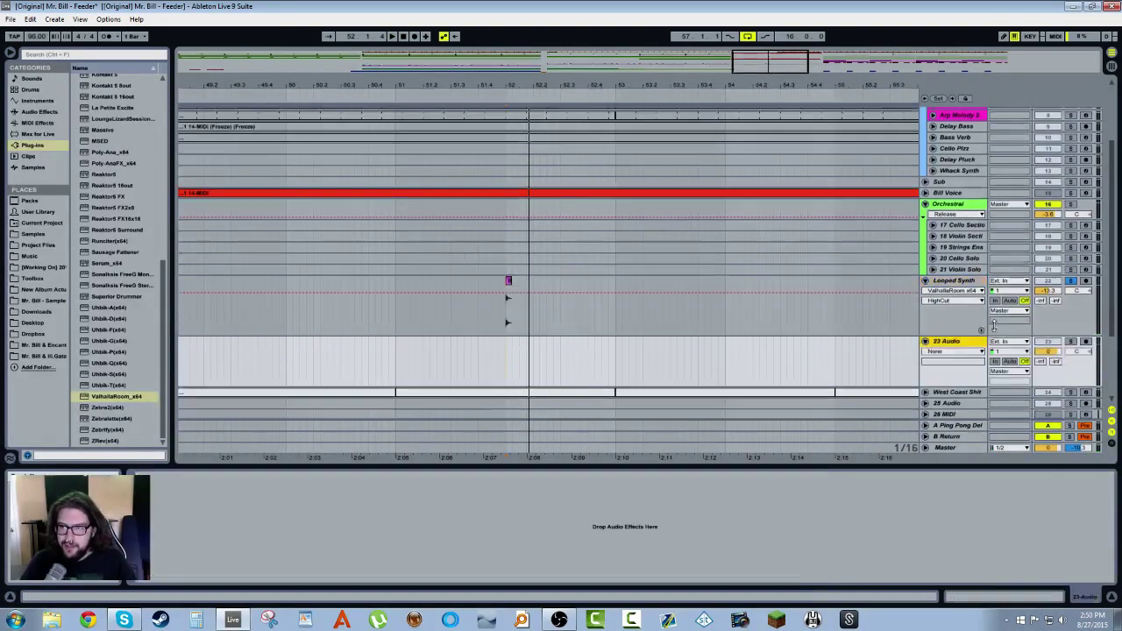
{"action": "left_click", "coordinate": [1009, 341]}
{"action": "key", "text": "Return"}
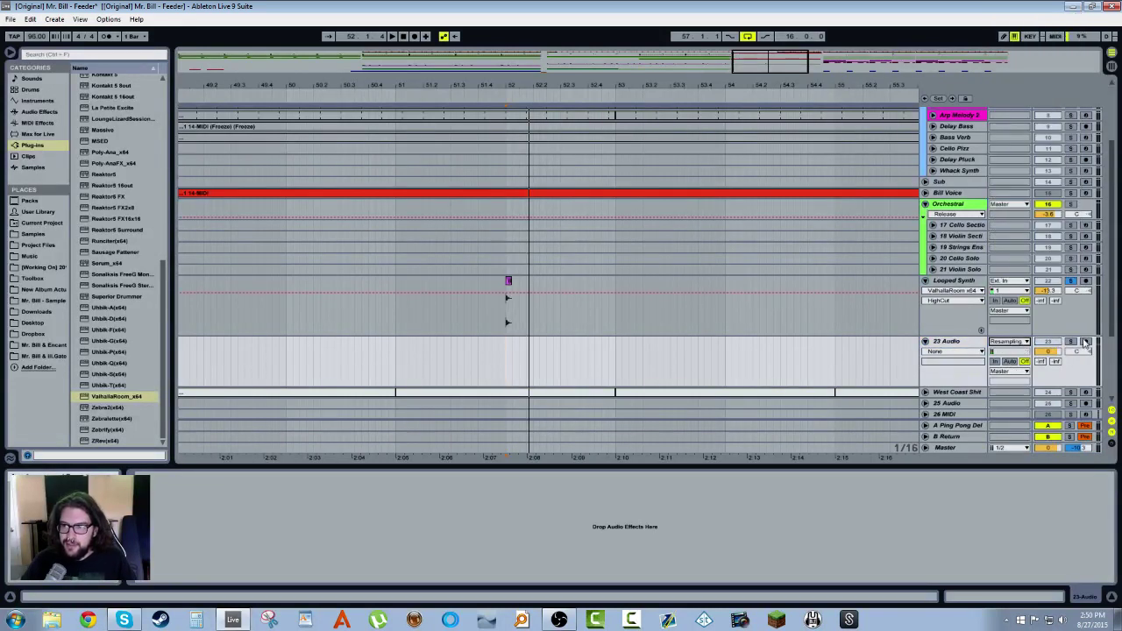
Step: Record the reverb tail from bar 52 onto 23 Audio and trim the recorded clip to end at bar 53
{"action": "left_click", "coordinate": [414, 36]}
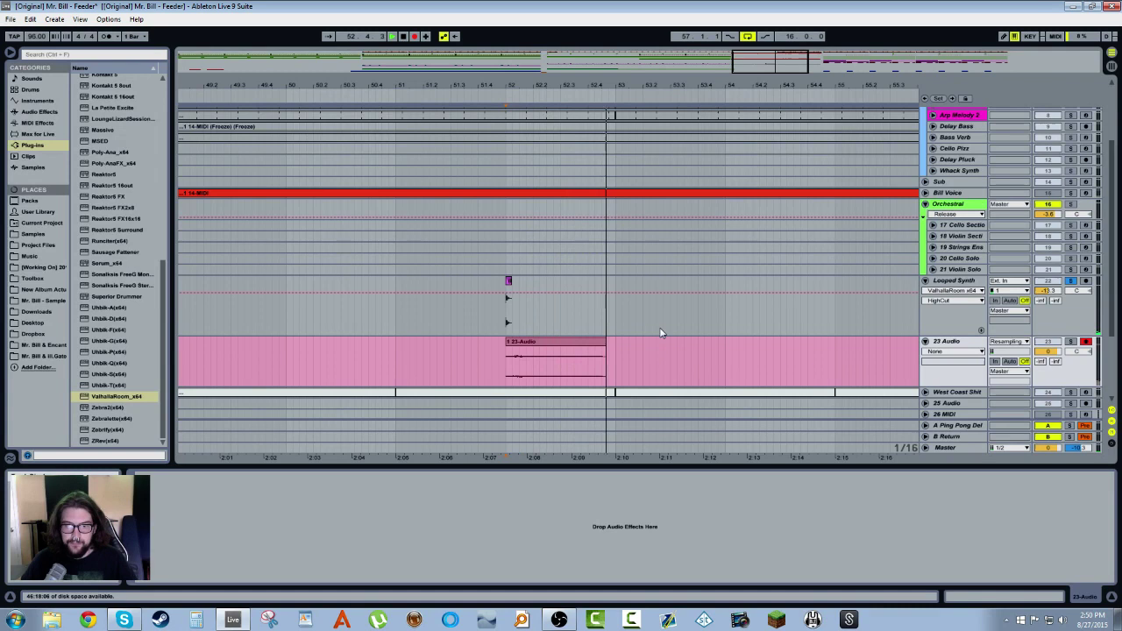
{"action": "key", "text": "space"}
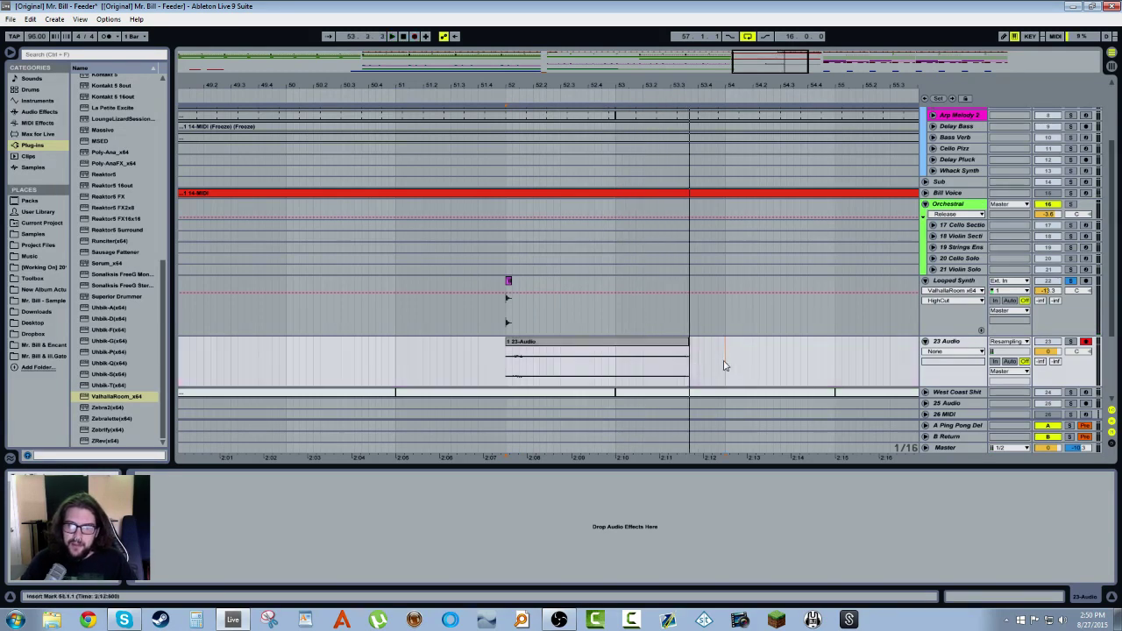
{"action": "left_click_drag", "start_coordinate": [725, 366], "coordinate": [615, 354]}
{"action": "key", "text": "Delete"}
{"action": "left_click", "coordinate": [603, 343]}
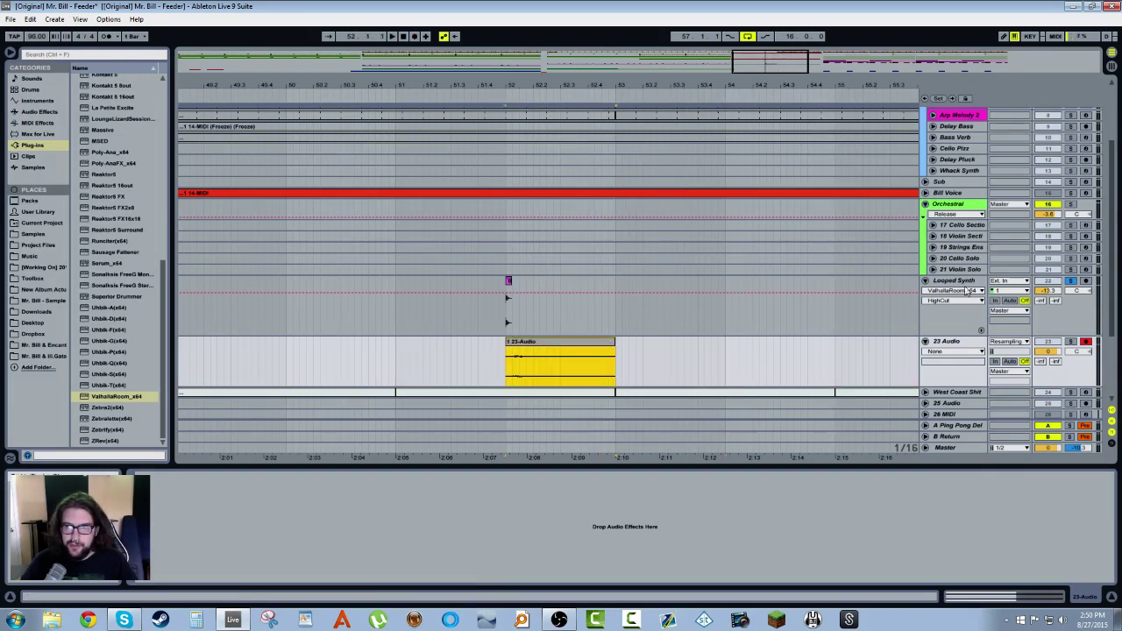
Step: Delete the slice at bar 52 from Looped Synth and remove ValhallaRoom from that track's device chain
{"action": "left_click_drag", "start_coordinate": [582, 286], "coordinate": [477, 298]}
{"action": "key", "text": "Delete"}
{"action": "left_click", "coordinate": [775, 479]}
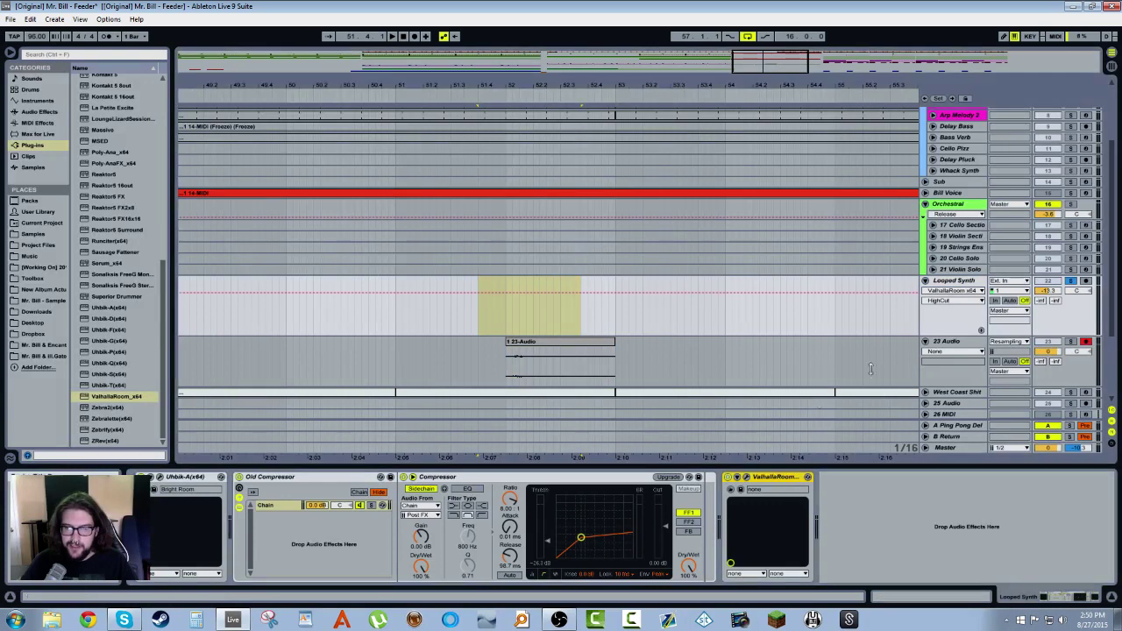
{"action": "key", "text": "Delete"}
Step: Disarm and solo 23 Audio, and fold the Looped Synth track
{"action": "left_click", "coordinate": [1086, 341]}
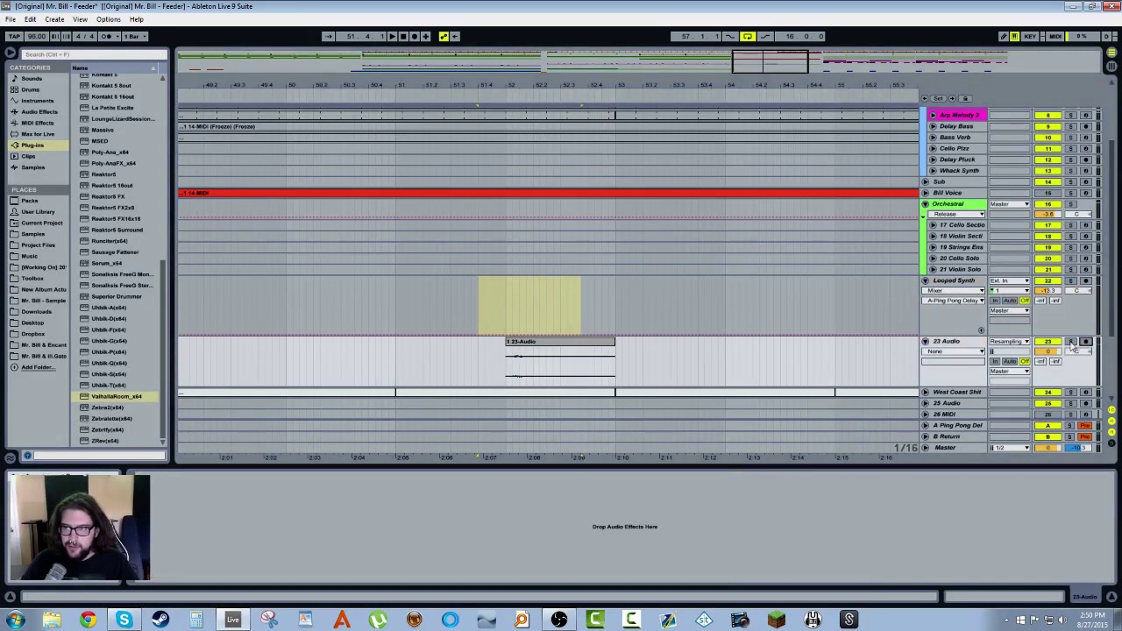
{"action": "left_click", "coordinate": [1070, 341]}
{"action": "left_click", "coordinate": [926, 280]}
Step: Set the recorded clip's gain to 12 dB and lower the 23 Audio track volume to -10.4 during playback
{"action": "left_click", "coordinate": [549, 291]}
{"action": "double_click", "coordinate": [550, 291]}
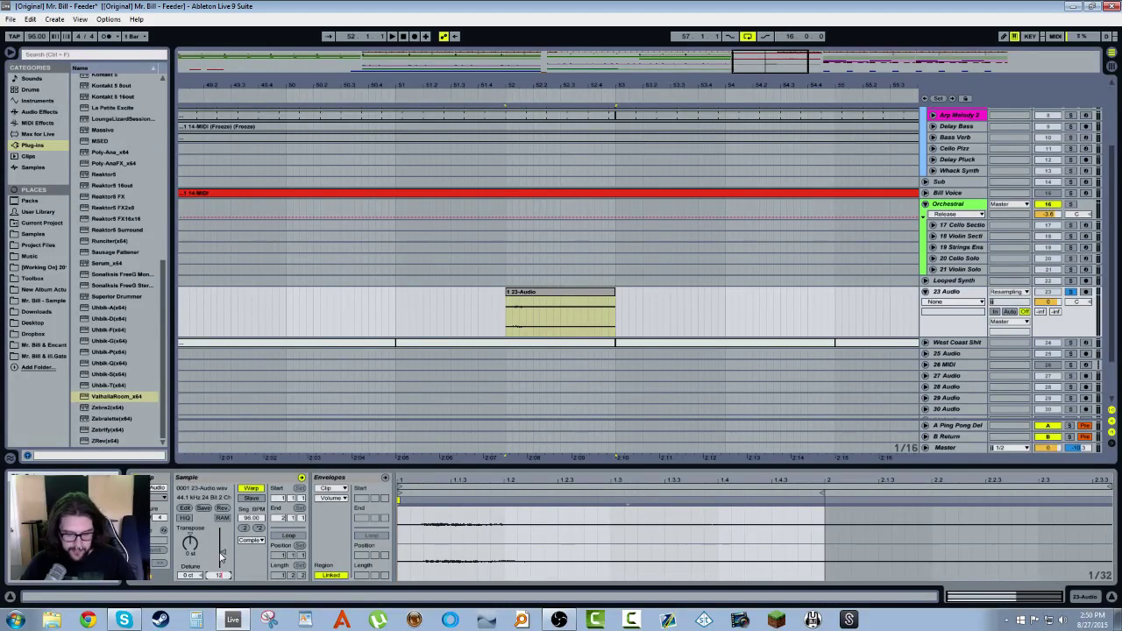
{"action": "key", "text": "Return"}
{"action": "key", "text": "space"}
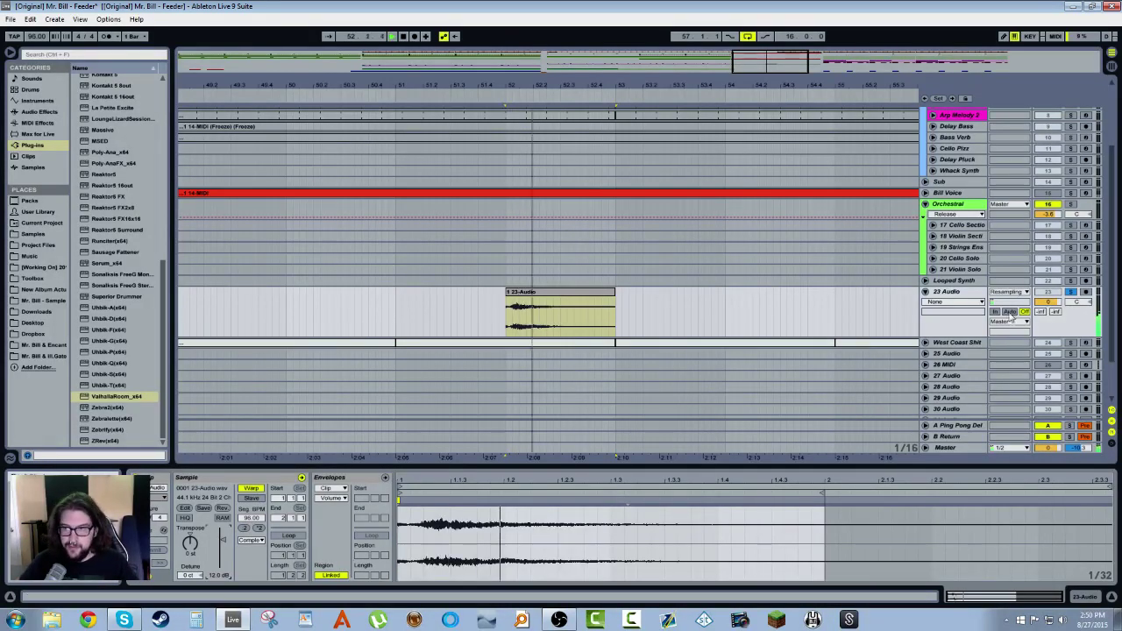
{"action": "left_click_drag", "start_coordinate": [1047, 301], "coordinate": [1047, 328]}
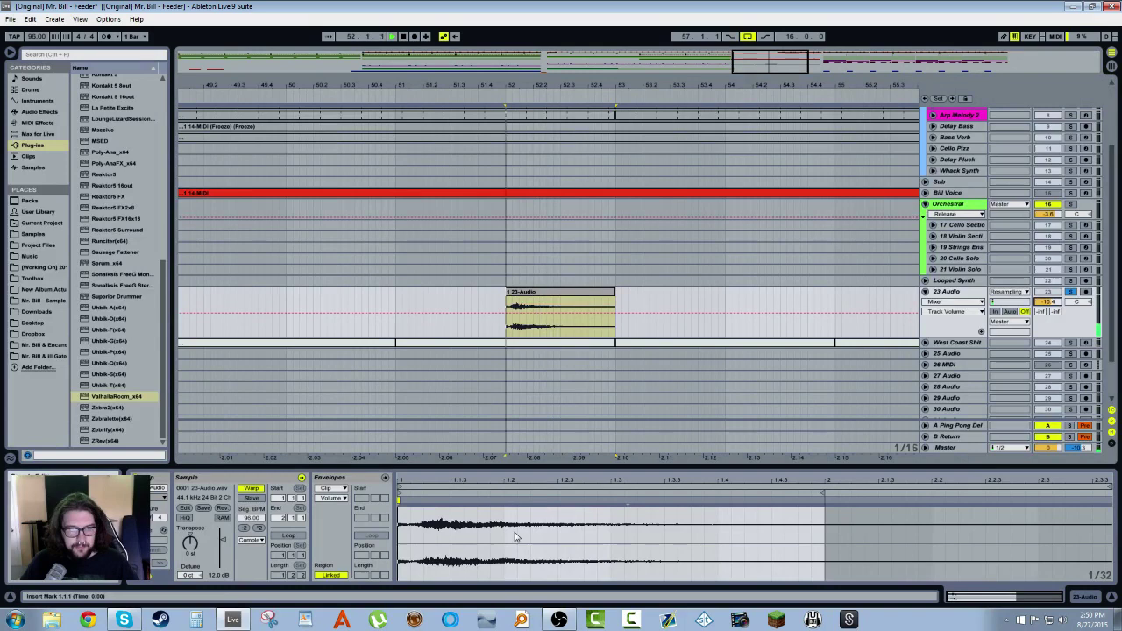
Step: Show the fades on 23 Audio, add a curved fade-out from about the middle of the clip, and play it
{"action": "right_click", "coordinate": [626, 305]}
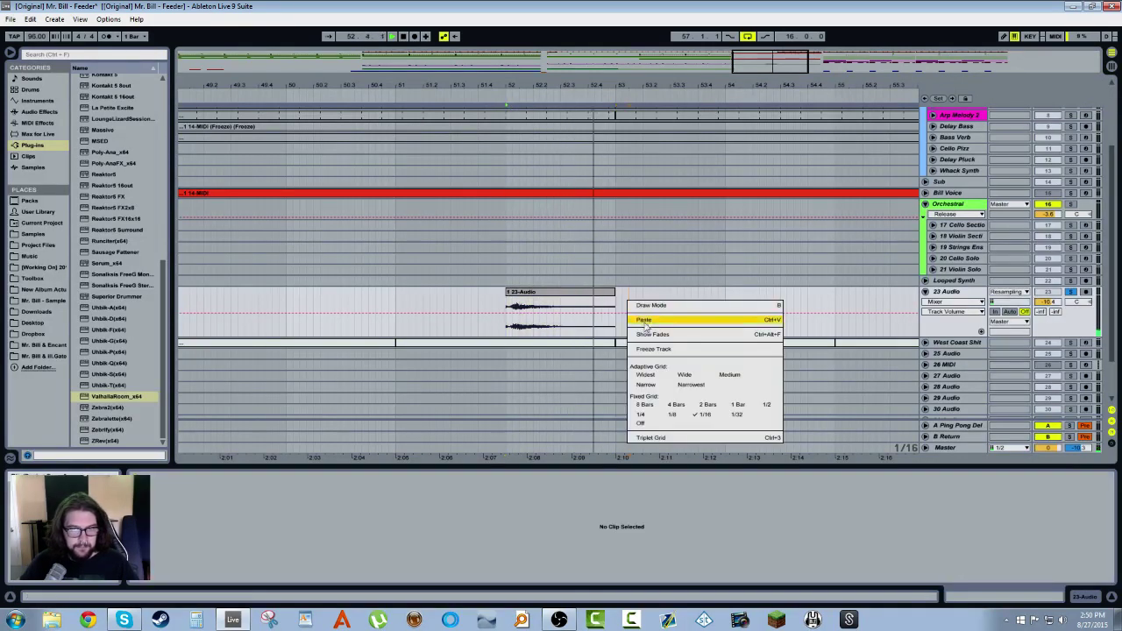
{"action": "left_click", "coordinate": [639, 317]}
{"action": "left_click", "coordinate": [612, 299]}
{"action": "key", "text": "space"}
{"action": "left_click_drag", "start_coordinate": [613, 299], "coordinate": [584, 300]}
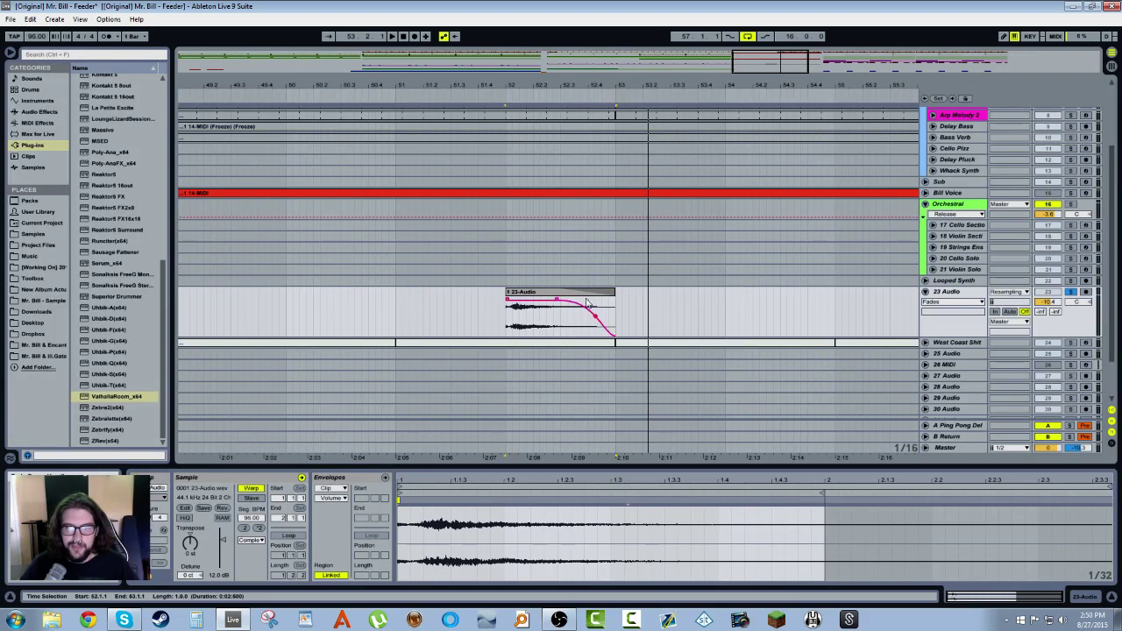
{"action": "left_click", "coordinate": [587, 302]}
{"action": "key", "text": "space"}
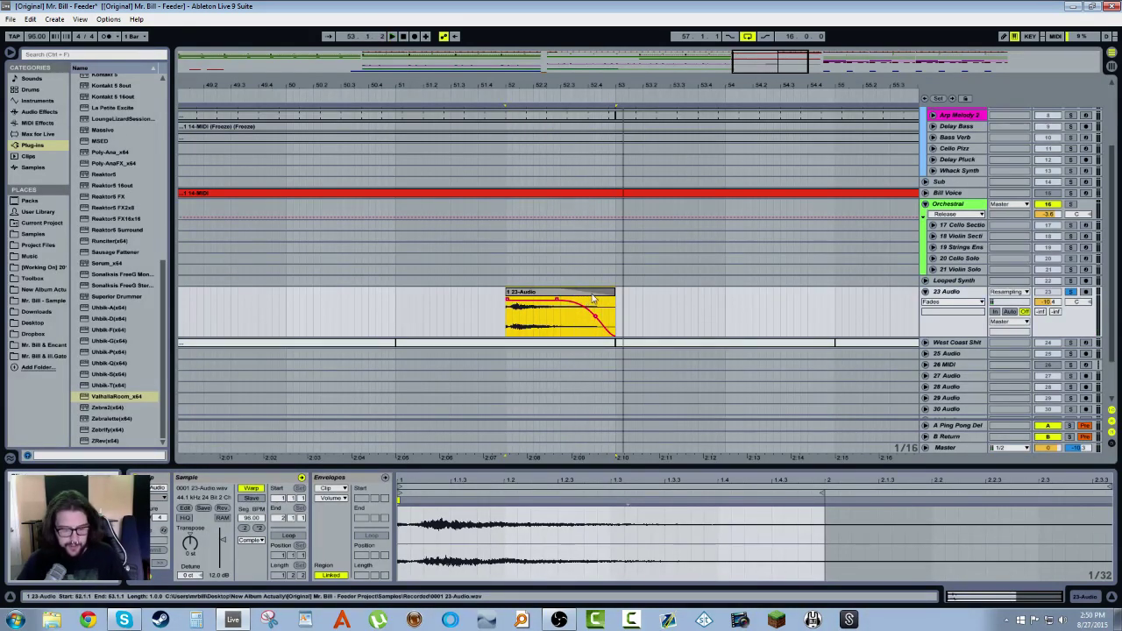
Step: Consolidate the faded clip on 23 Audio, reverse it, and play the result
{"action": "key", "text": "ctrl+j"}
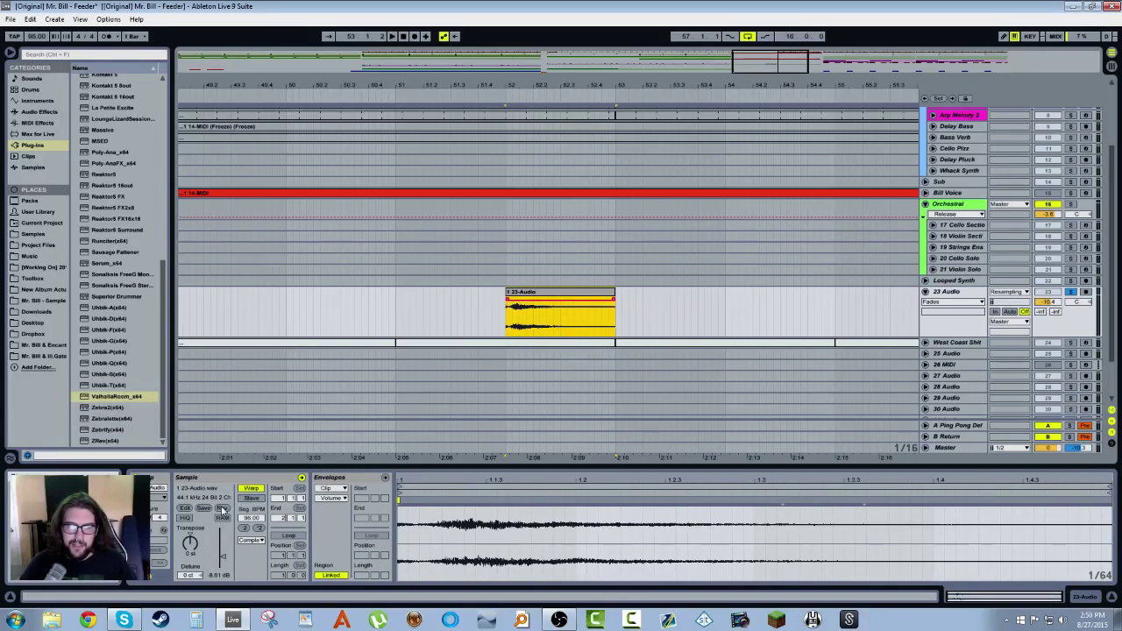
{"action": "left_click", "coordinate": [224, 510]}
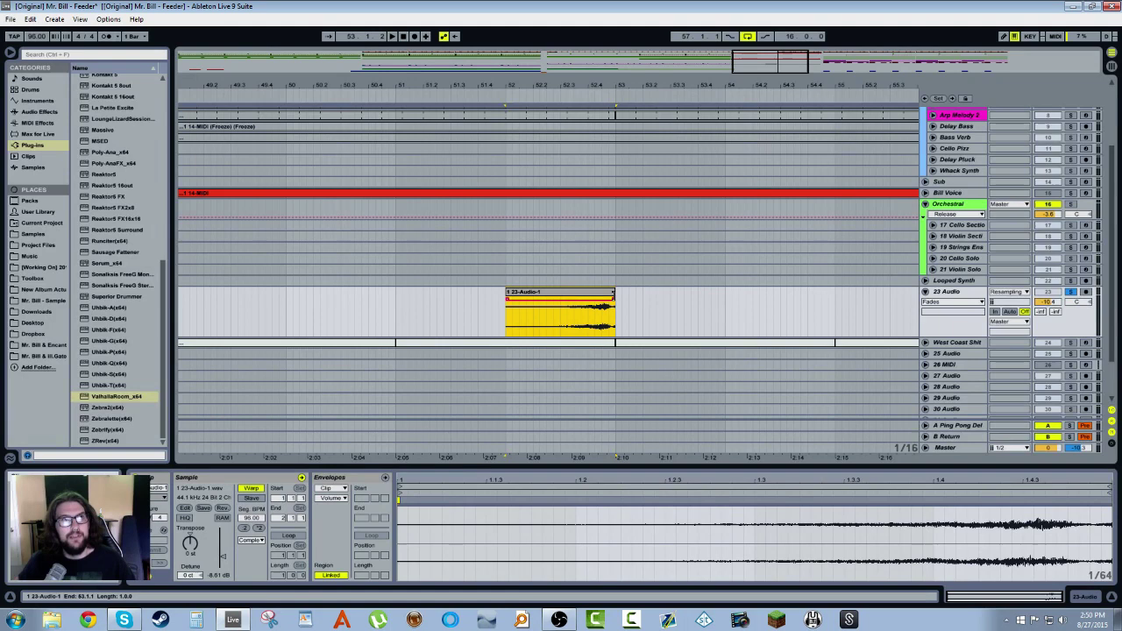
{"action": "key", "text": "space"}
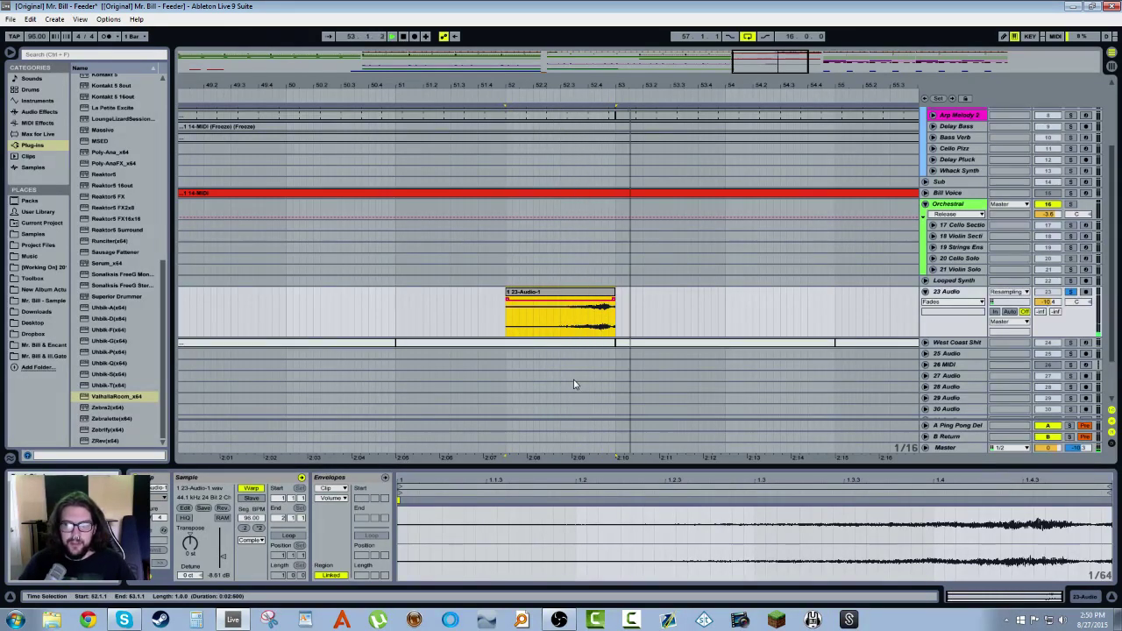
Step: Add the Max for Live device Convolution Reverb to the B Return track, widening the browser to read the device names
{"action": "left_click_drag", "start_coordinate": [602, 85], "coordinate": [602, 26]}
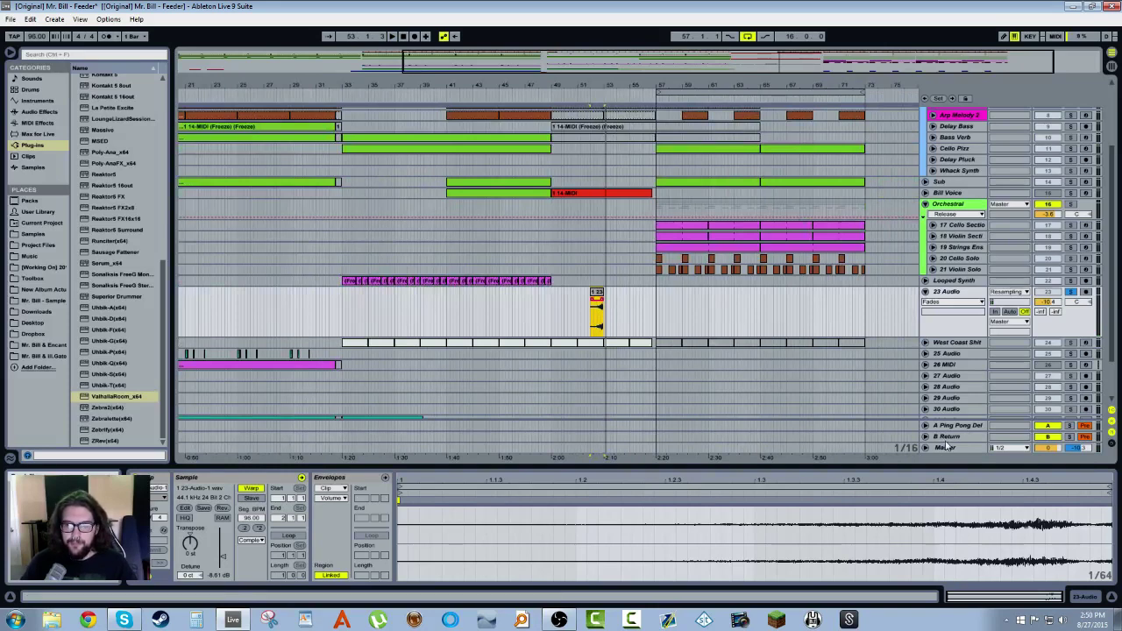
{"action": "left_click", "coordinate": [946, 439]}
{"action": "left_click", "coordinate": [34, 113]}
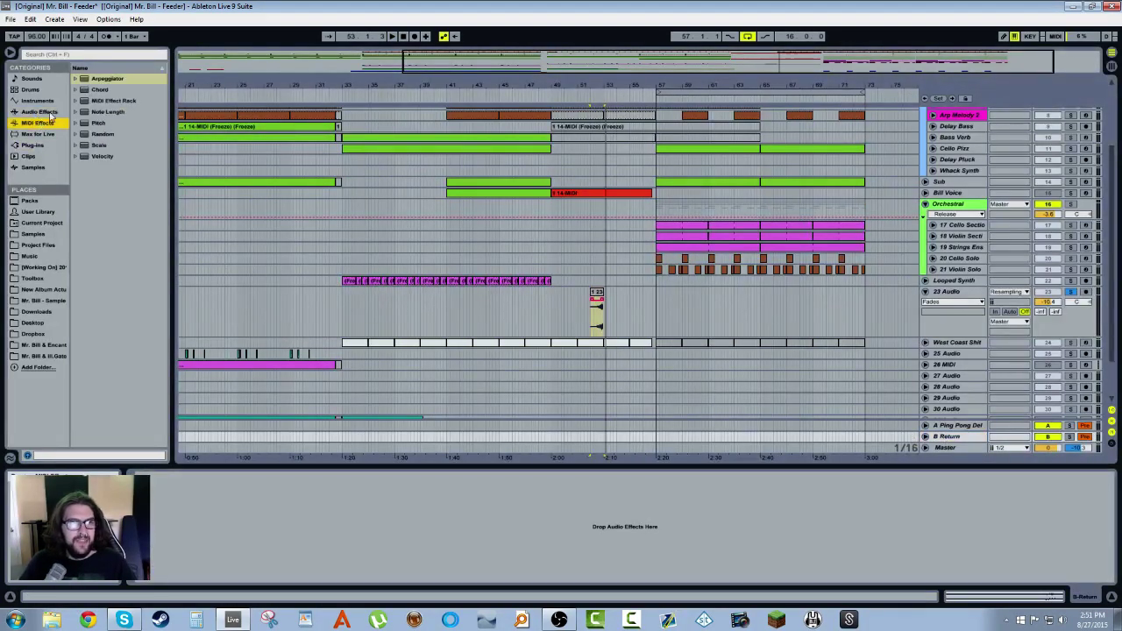
{"action": "left_click", "coordinate": [39, 134]}
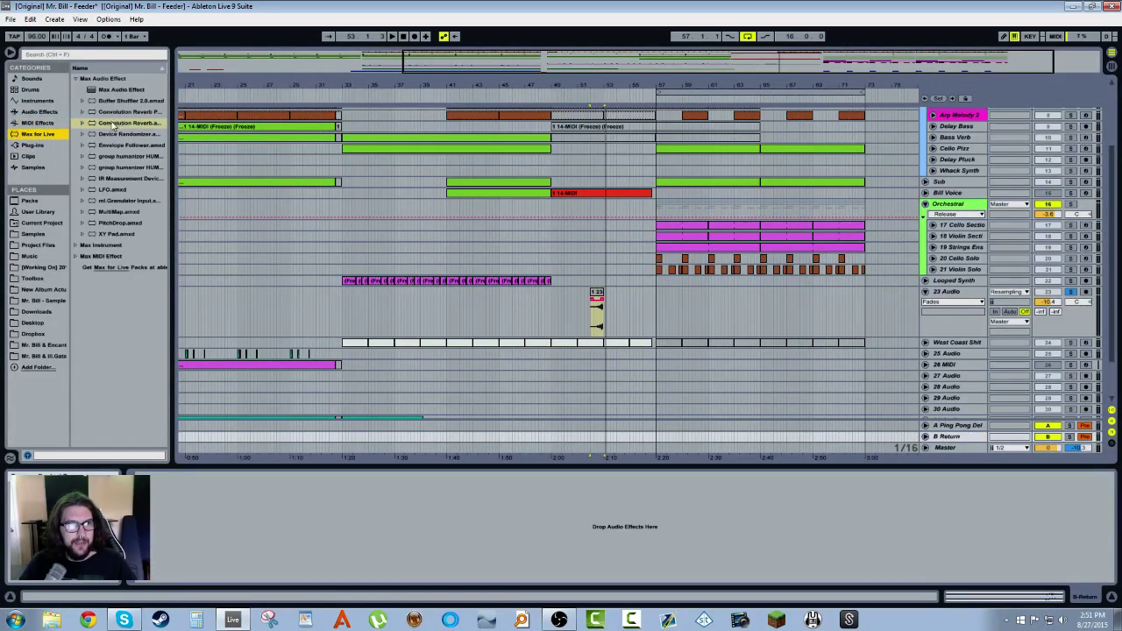
{"action": "left_click_drag", "start_coordinate": [172, 127], "coordinate": [242, 127]}
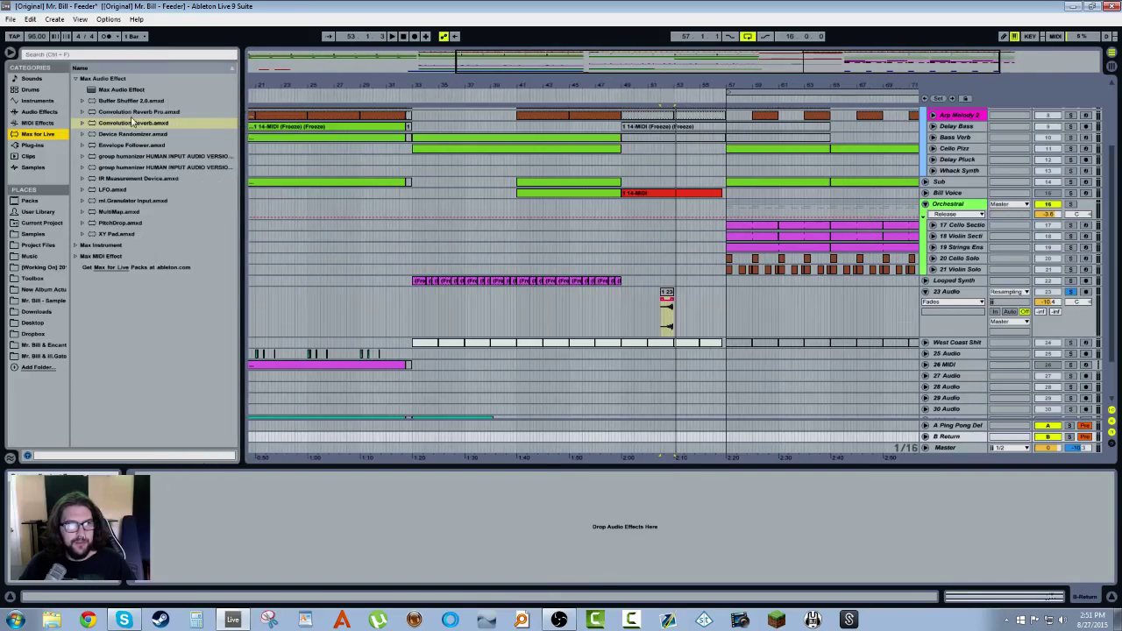
{"action": "left_click", "coordinate": [131, 123]}
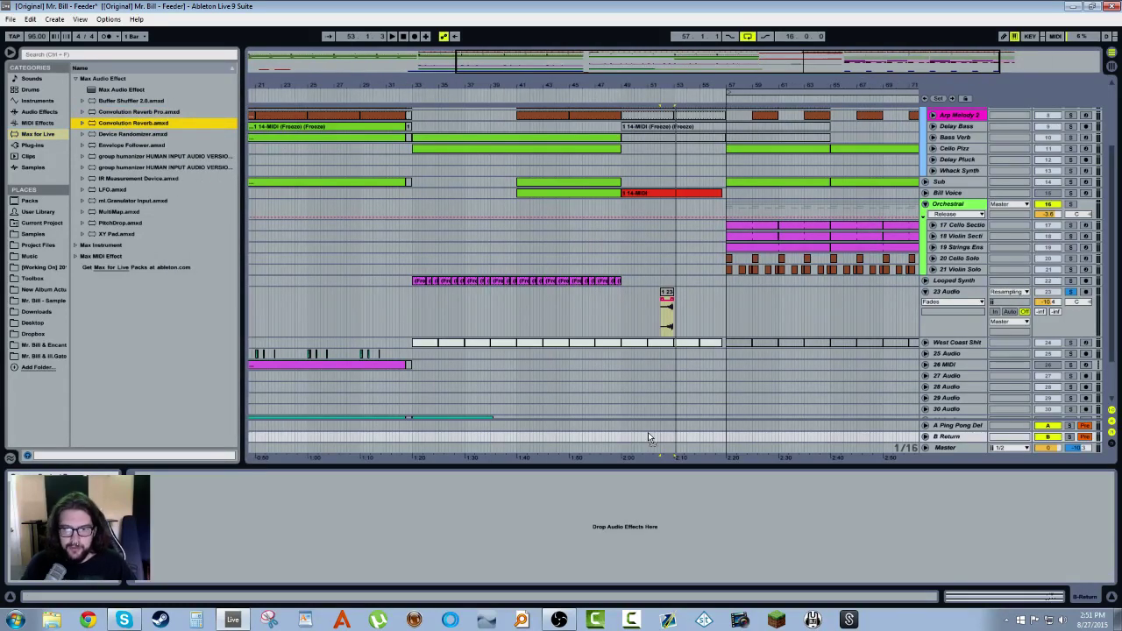
{"action": "left_click_drag", "start_coordinate": [646, 438], "coordinate": [645, 436]}
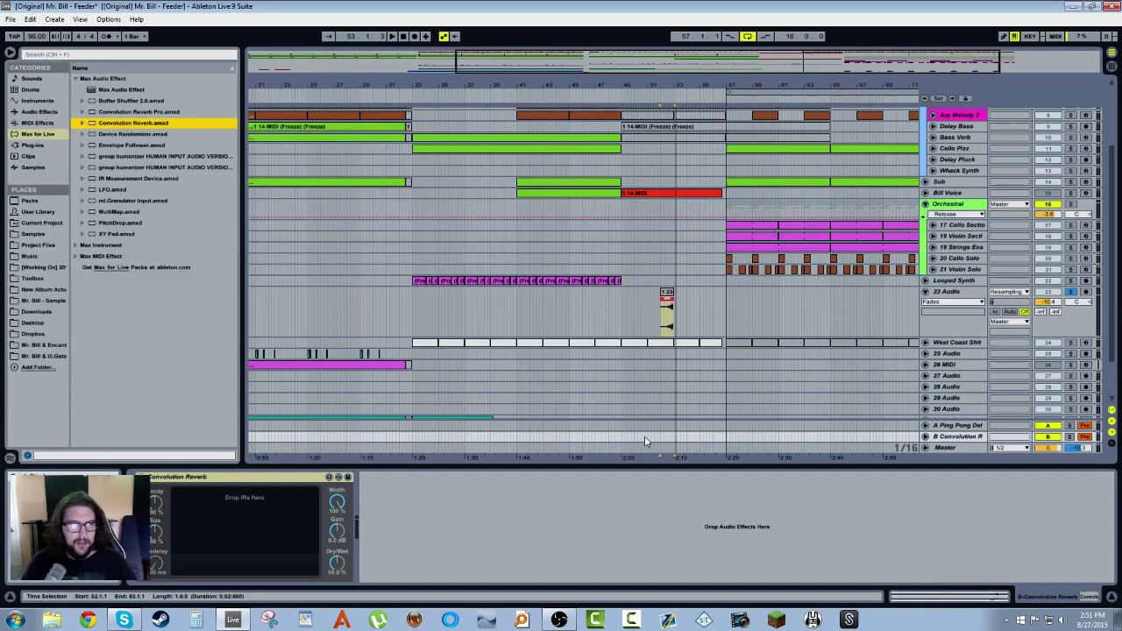
Step: Load the reversed clip into Convolution Reverb as its impulse response, and delete the 23 Audio track
{"action": "left_click", "coordinate": [663, 298]}
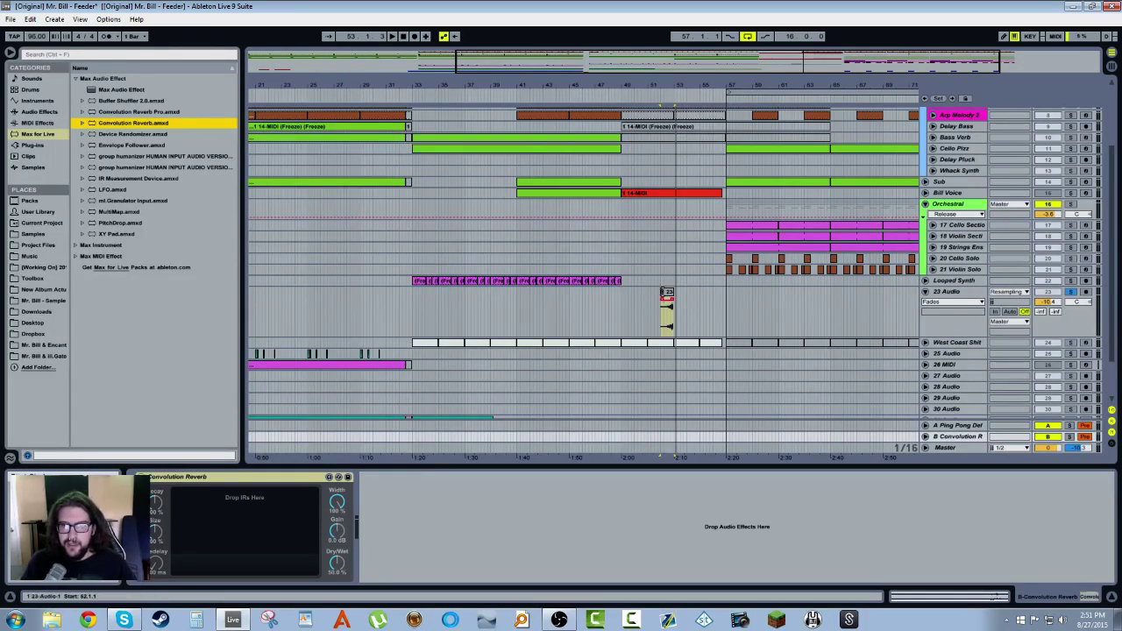
{"action": "left_click_drag", "start_coordinate": [666, 298], "coordinate": [279, 504]}
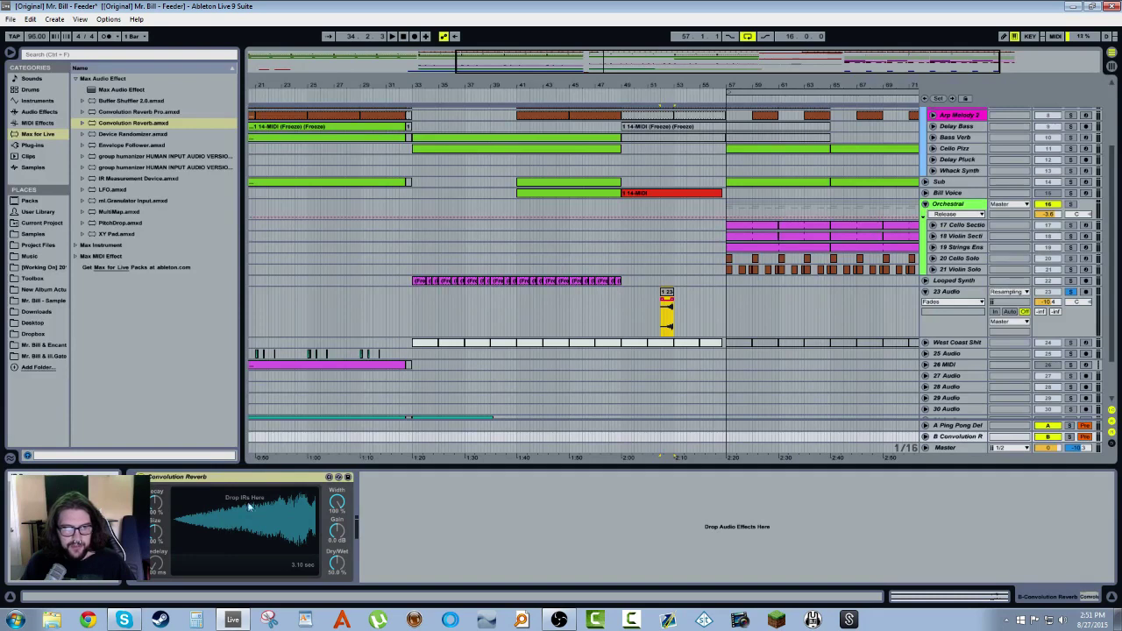
{"action": "left_click", "coordinate": [944, 300]}
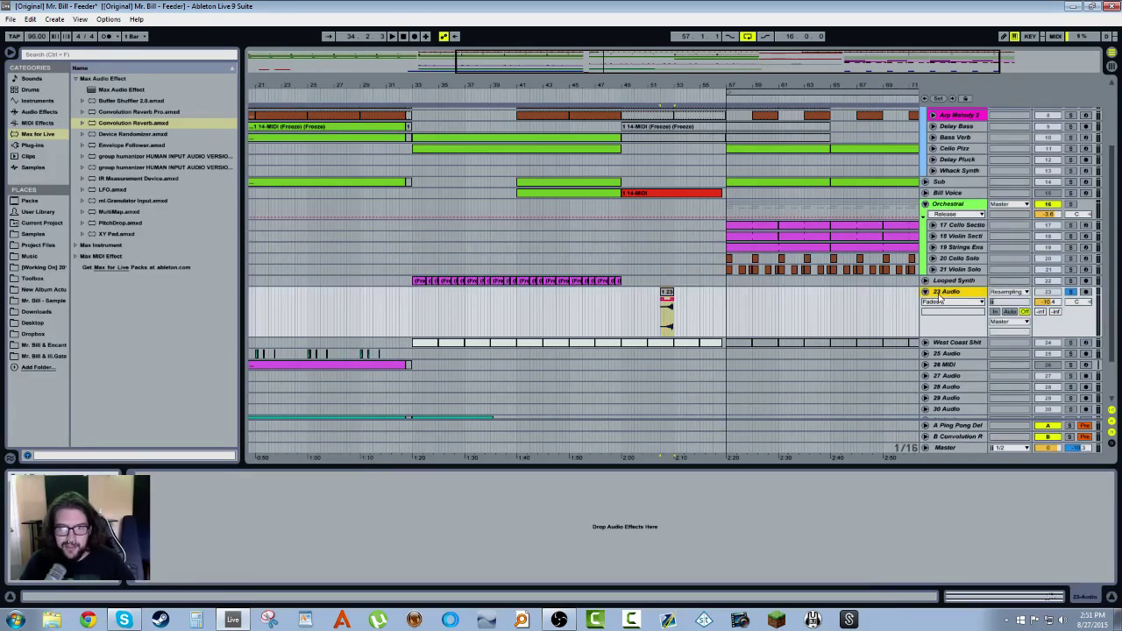
{"action": "key", "text": "Delete"}
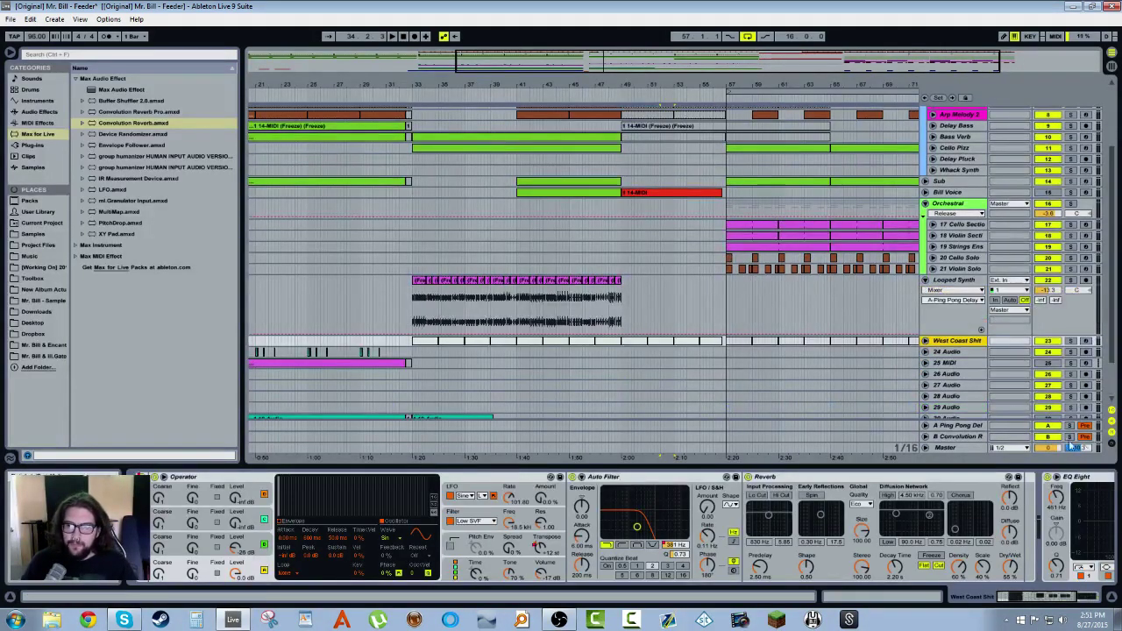
Step: Show the Convolution Reverb device on the B return, solo Looped Synth, and place the playback start at bar 33
{"action": "left_click", "coordinate": [953, 436]}
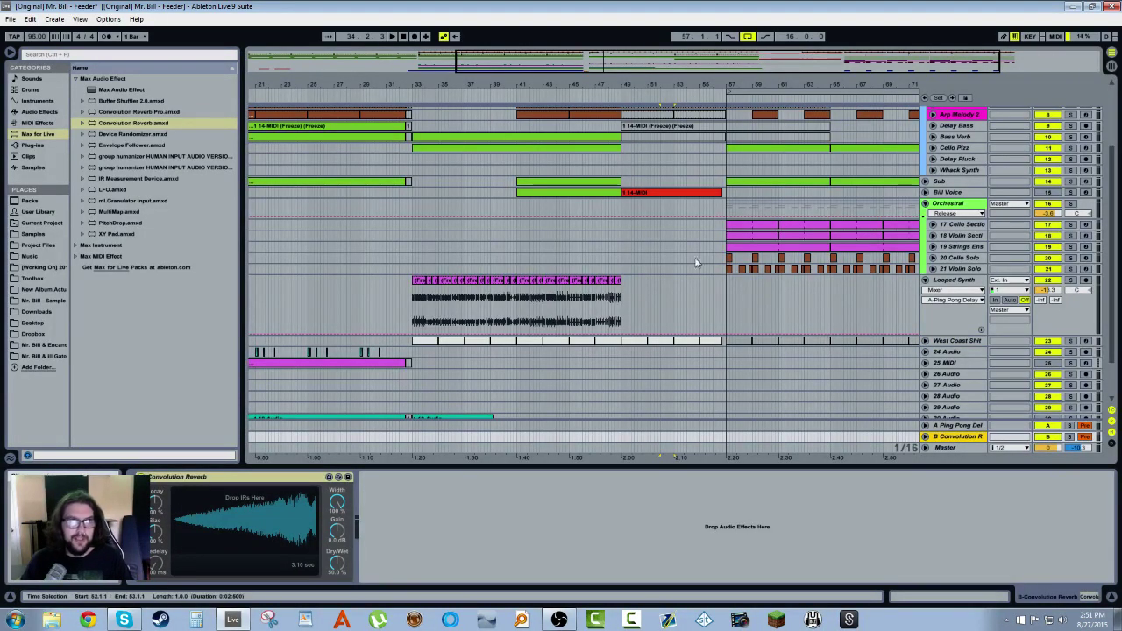
{"action": "left_click", "coordinate": [418, 306]}
{"action": "left_click_drag", "start_coordinate": [420, 84], "coordinate": [419, 272]}
{"action": "left_click", "coordinate": [939, 438]}
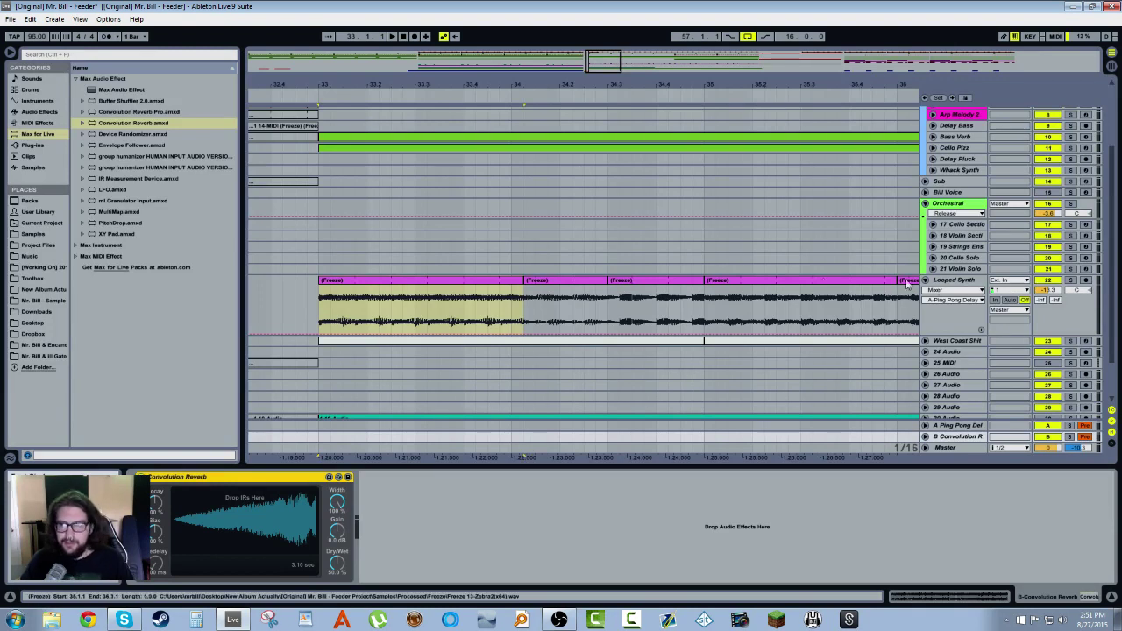
{"action": "left_click", "coordinate": [1070, 282]}
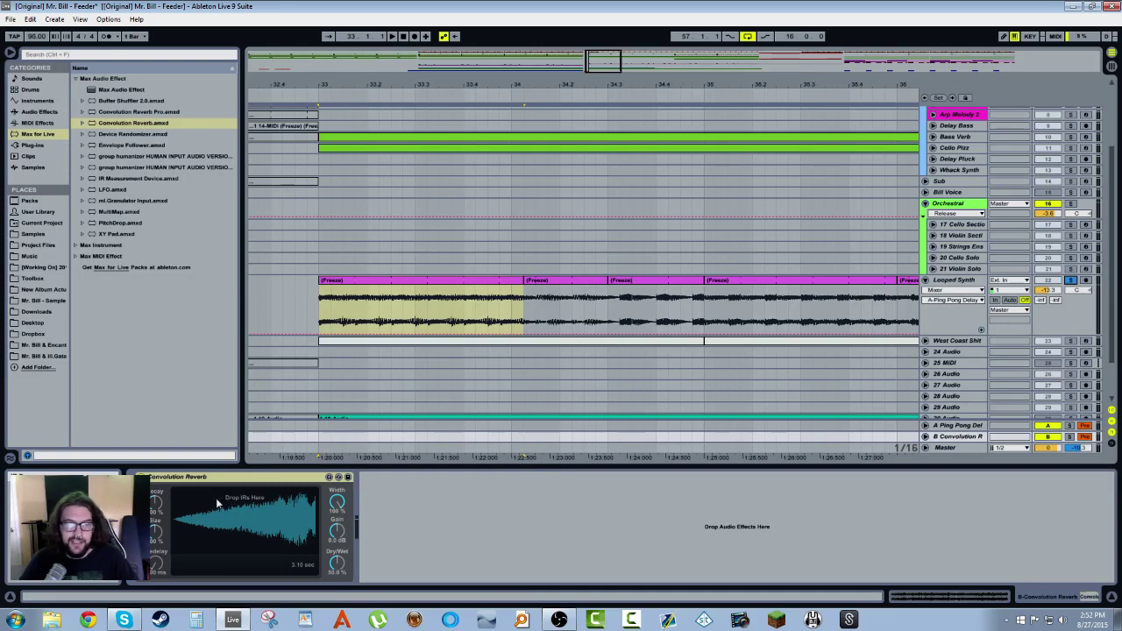
{"action": "left_click", "coordinate": [316, 325]}
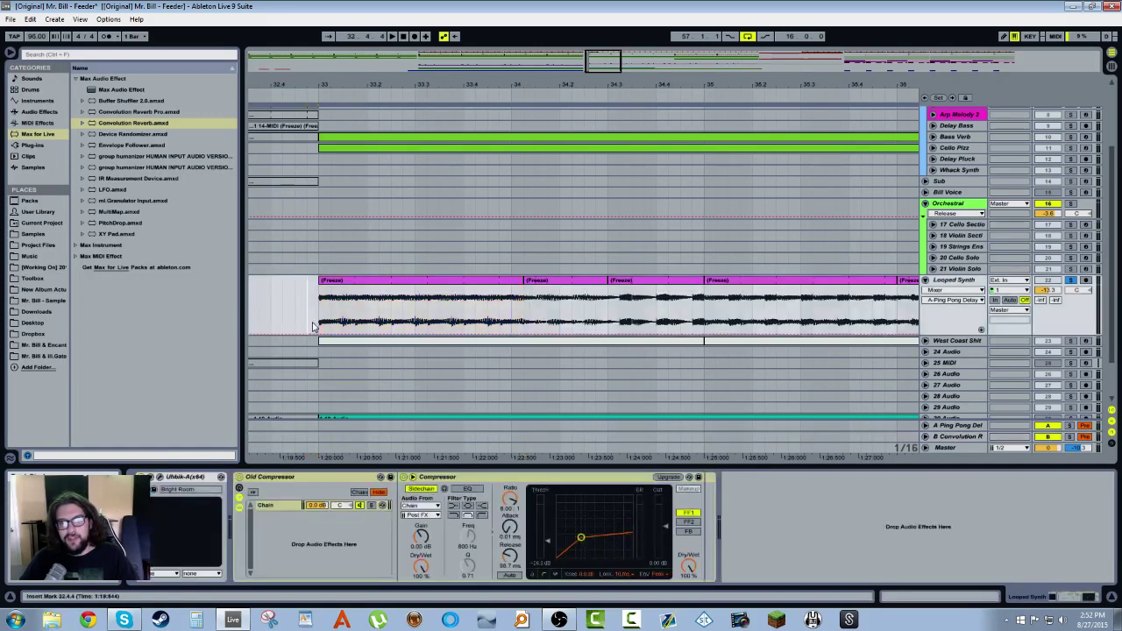
{"action": "left_click", "coordinate": [321, 439]}
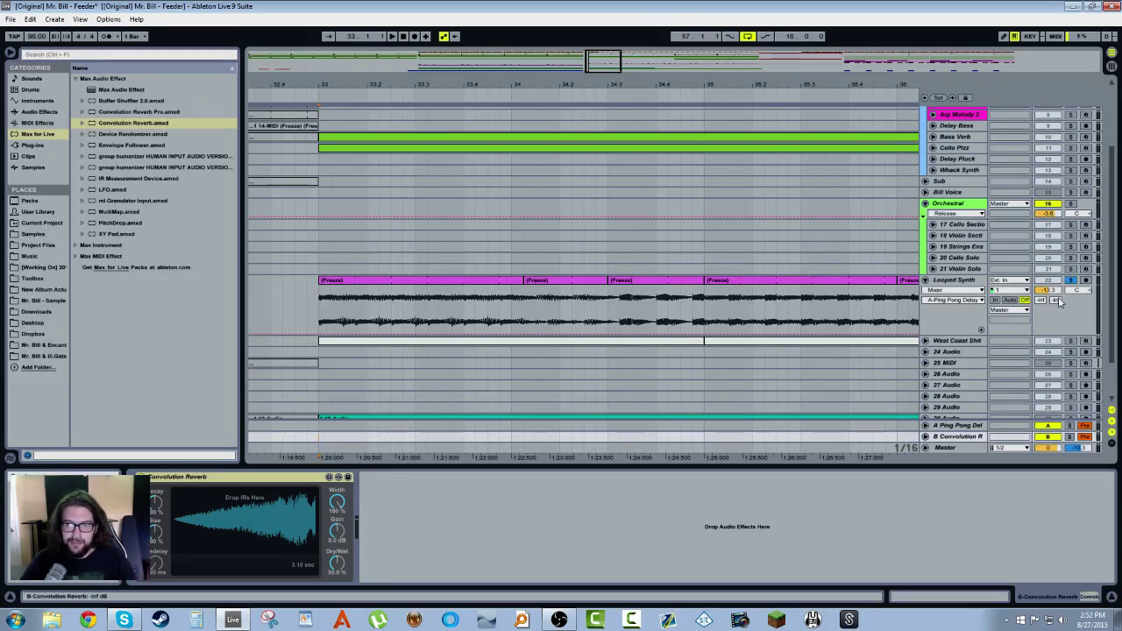
Step: Raise Looped Synth's send to B Convolution Reverb to about -13 dB, start playback, and solo the B return instead of Looped Synth
{"action": "left_click_drag", "start_coordinate": [698, 81], "coordinate": [368, 30]}
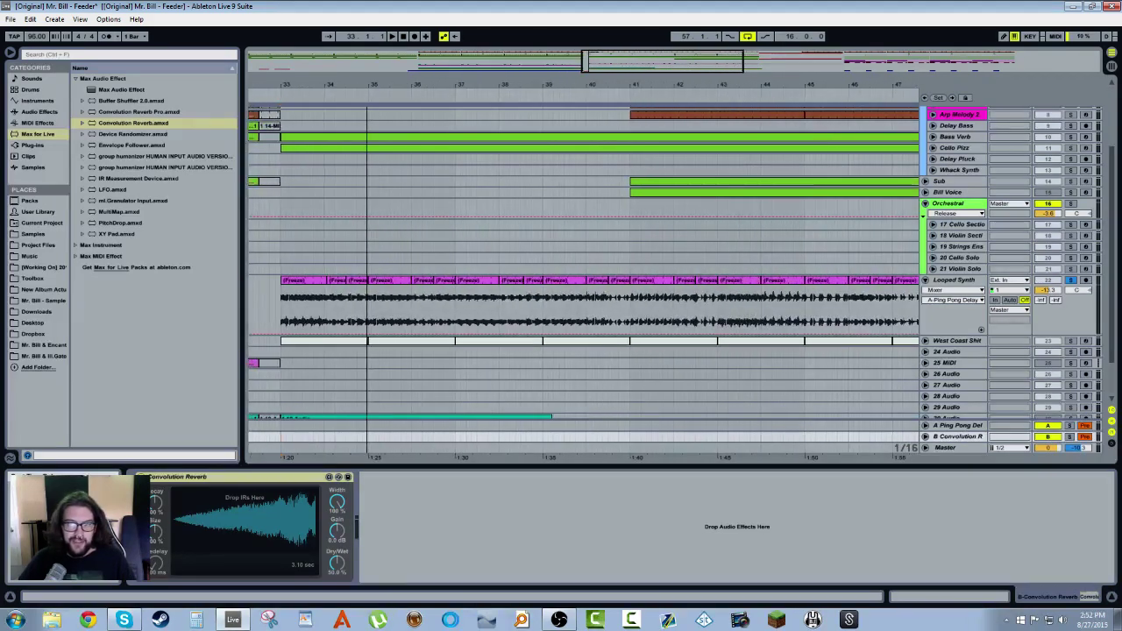
{"action": "left_click_drag", "start_coordinate": [1056, 301], "coordinate": [1056, 265]}
{"action": "key", "text": "space"}
{"action": "left_click", "coordinate": [1070, 280]}
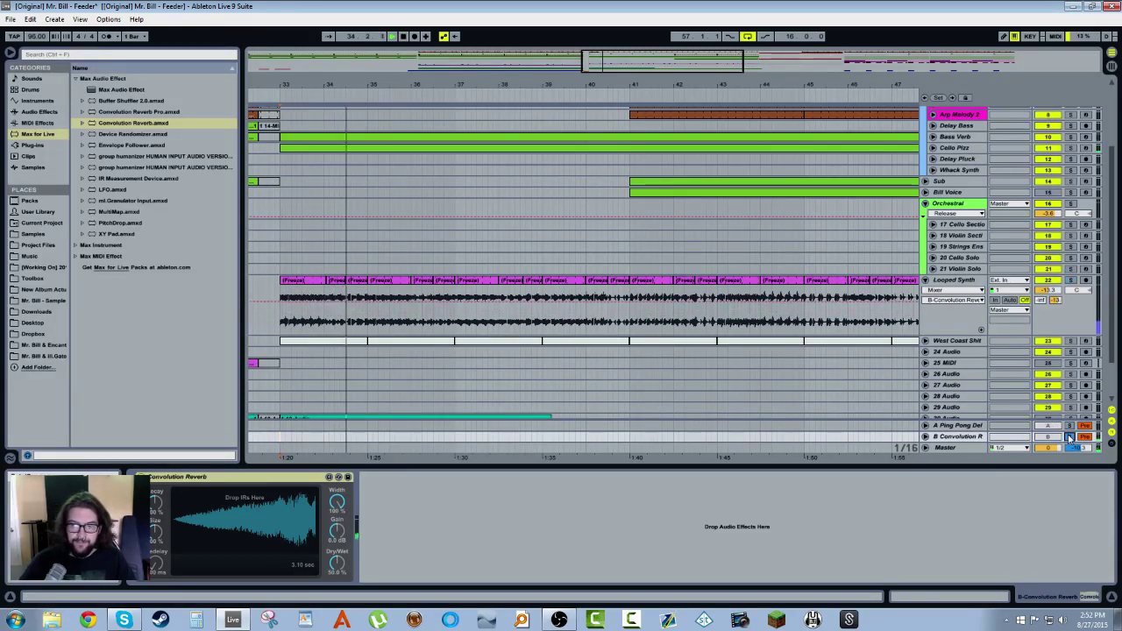
{"action": "left_click", "coordinate": [1069, 437]}
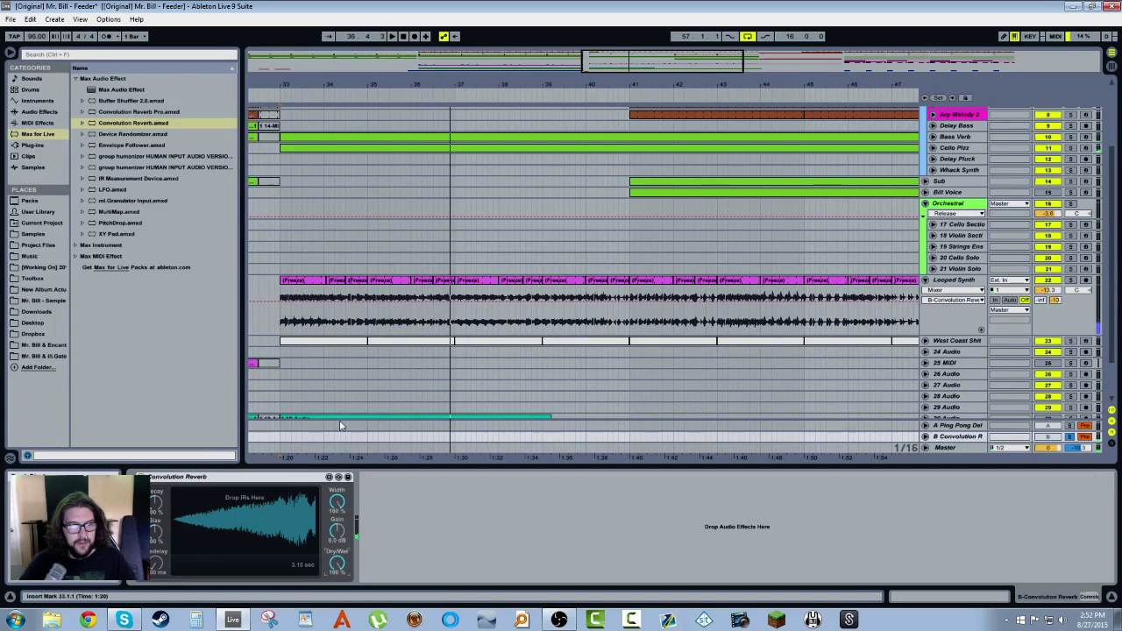
Step: Raise Convolution Reverb's Size, set its Width to 77.2 % and its Dry/Wet to about 86 % while playing from bar 33
{"action": "left_click", "coordinate": [311, 286]}
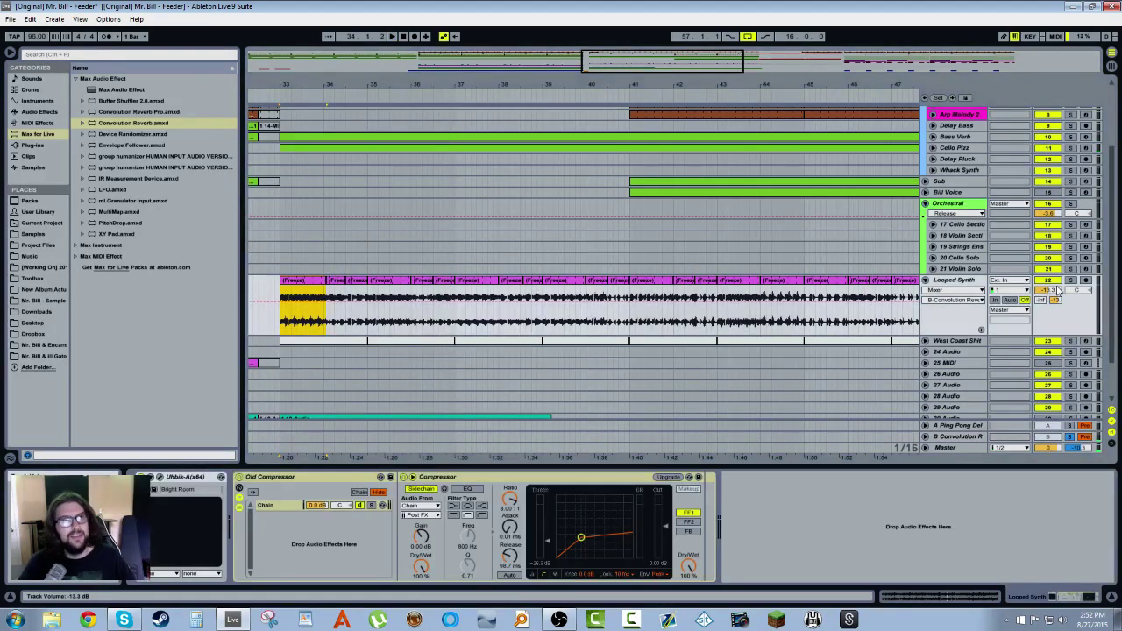
{"action": "left_click", "coordinate": [281, 437]}
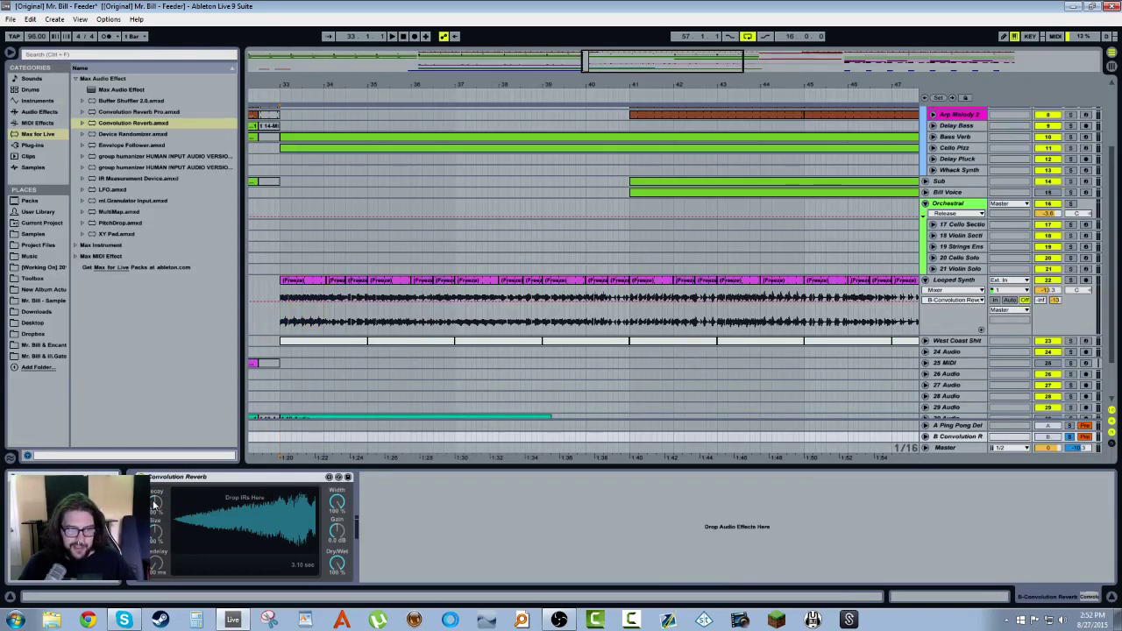
{"action": "left_click_drag", "start_coordinate": [153, 532], "coordinate": [156, 514]}
{"action": "key", "text": "space"}
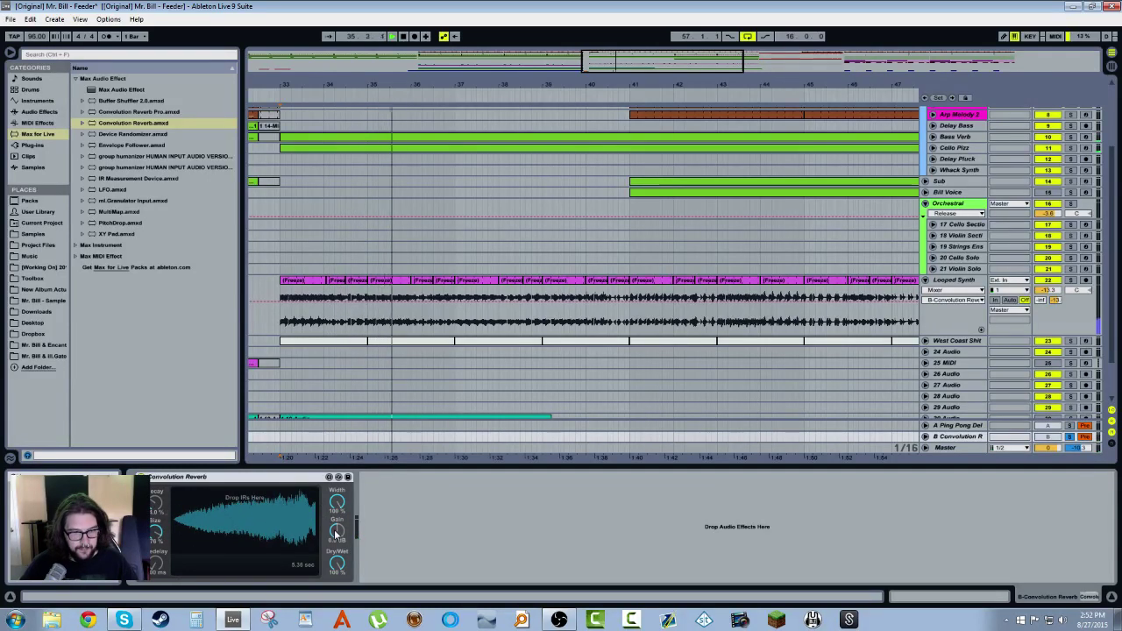
{"action": "left_click_drag", "start_coordinate": [336, 502], "coordinate": [336, 517]}
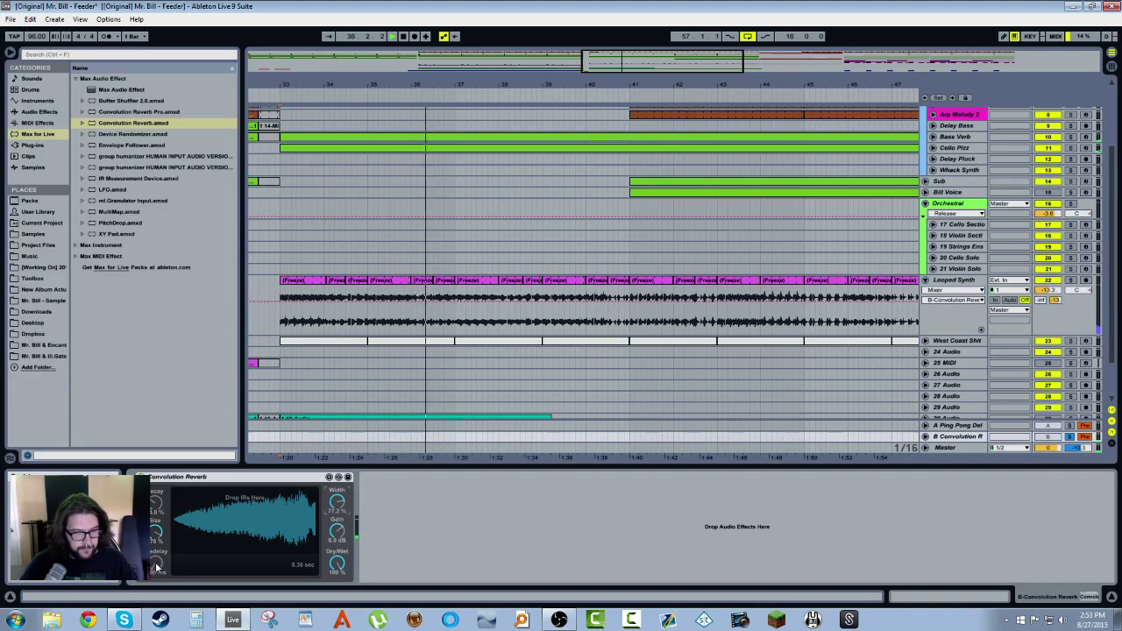
{"action": "left_click_drag", "start_coordinate": [337, 563], "coordinate": [337, 579]}
Step: Solo Looped Synth in place of the B return, raise its send to Convolution Reverb further, and stop playback after listening
{"action": "left_click", "coordinate": [1070, 437]}
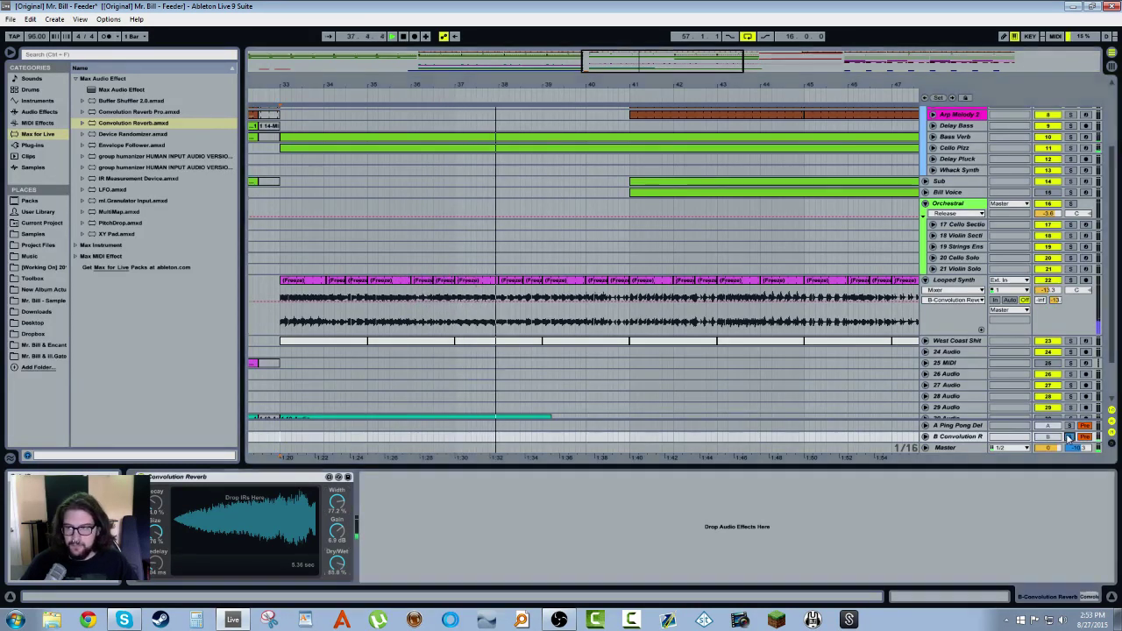
{"action": "left_click_drag", "start_coordinate": [1055, 300], "coordinate": [1055, 292]}
{"action": "left_click", "coordinate": [1070, 280]}
{"action": "key", "text": "space"}
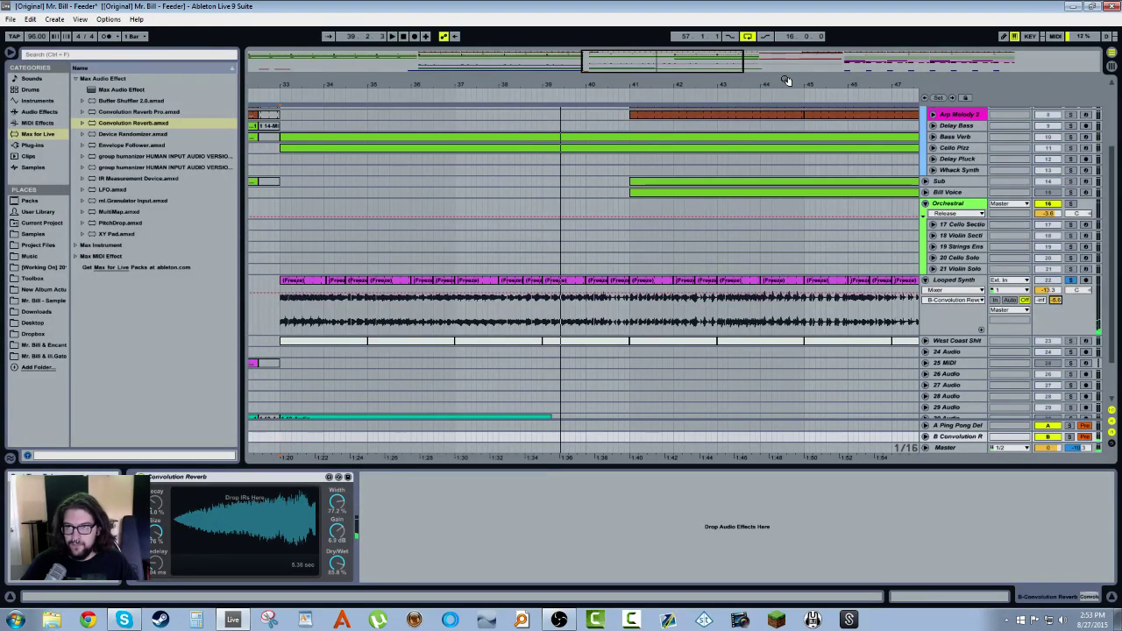
{"action": "left_click_drag", "start_coordinate": [786, 82], "coordinate": [612, 35]}
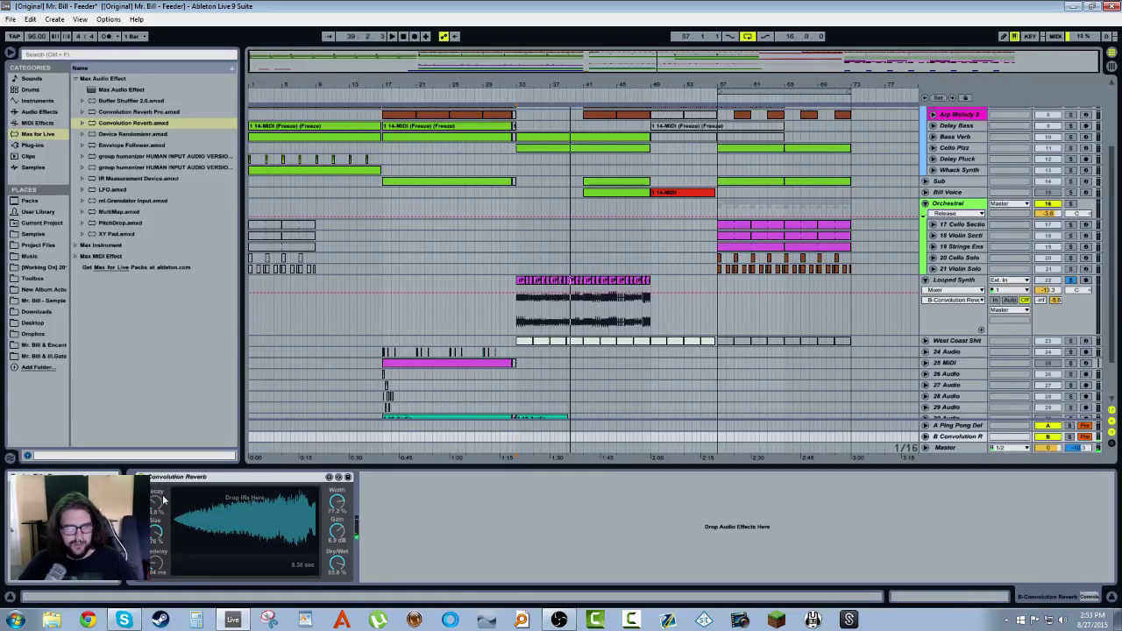
{"action": "left_click_drag", "start_coordinate": [655, 85], "coordinate": [655, 289]}
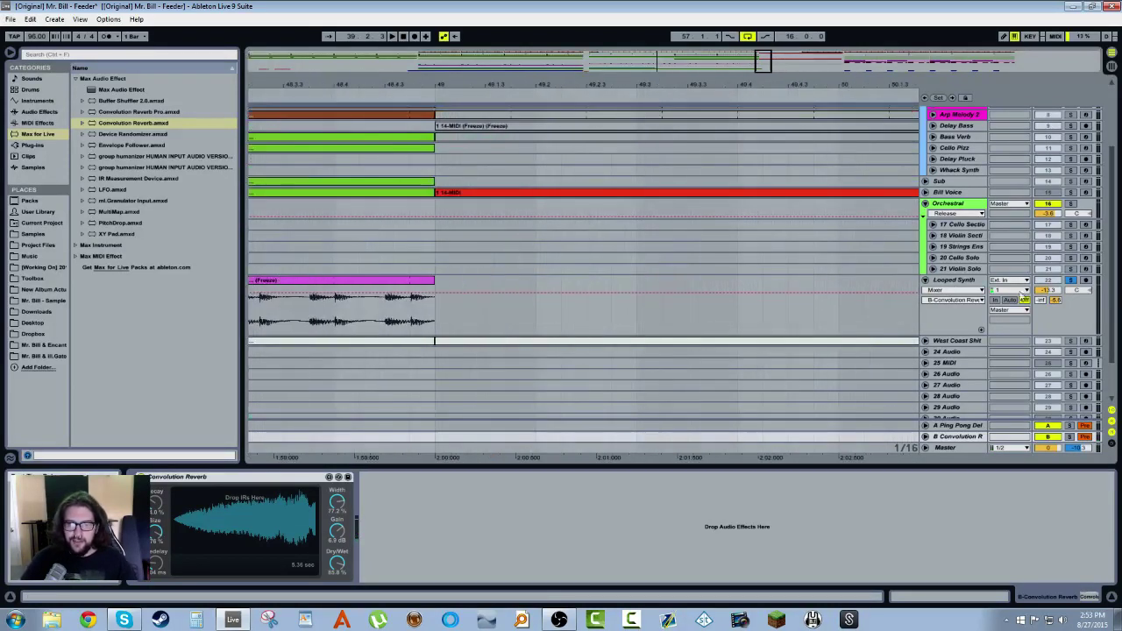
{"action": "left_click", "coordinate": [1023, 299]}
{"action": "left_click", "coordinate": [38, 113]}
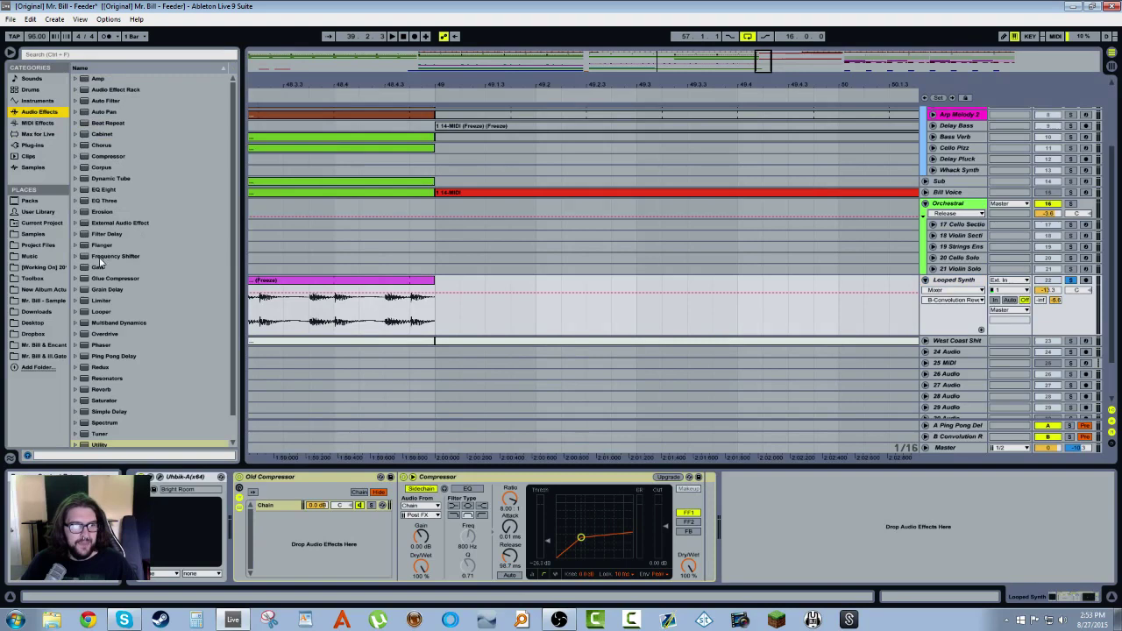
{"action": "scroll", "coordinate": [103, 377], "scroll_direction": "down", "scroll_amount": 1}
{"action": "left_click_drag", "start_coordinate": [101, 363], "coordinate": [807, 533]}
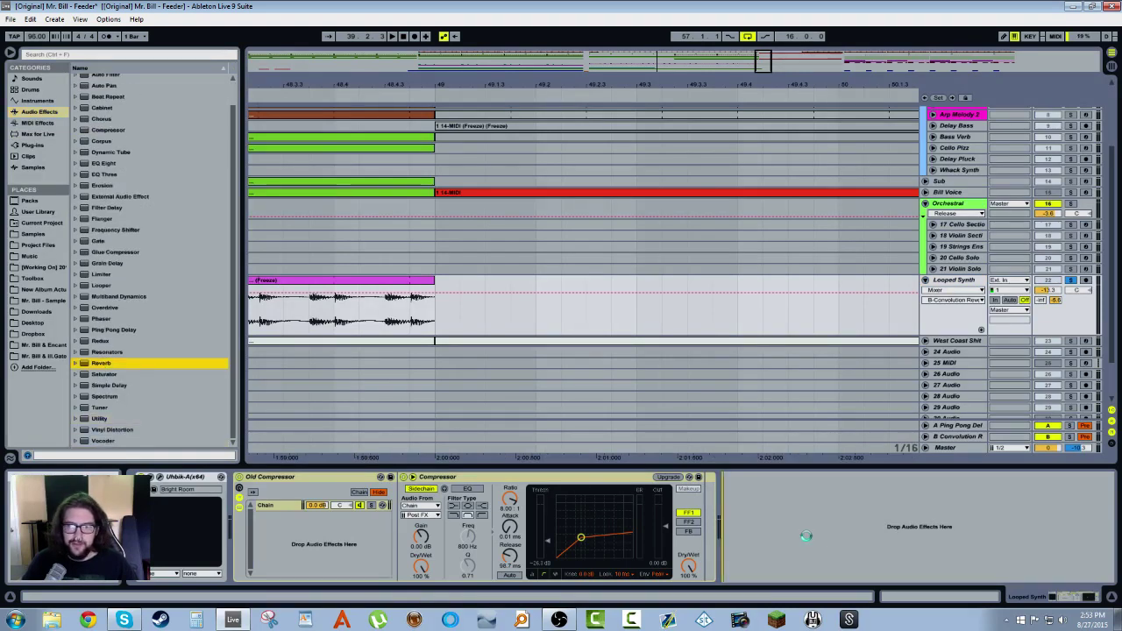
{"action": "left_click", "coordinate": [1055, 299]}
{"action": "key", "text": "Delete"}
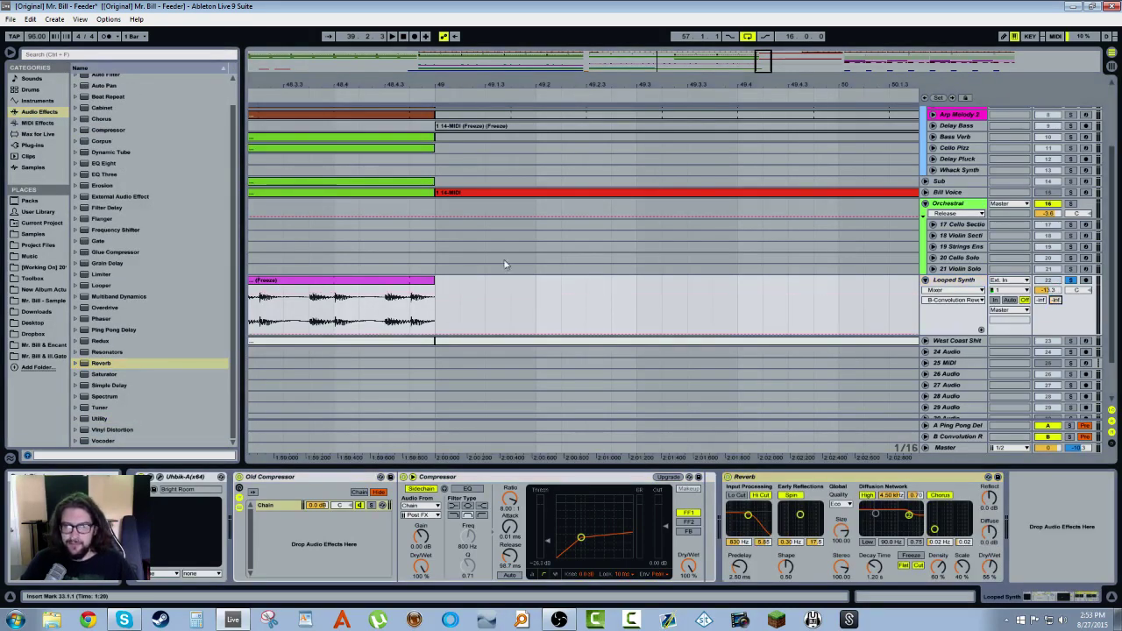
Step: Set the new Reverb's Dry/Wet to 100 %, turn off Spin, High and Chorus, and play its tail from 48.4.4
{"action": "left_click", "coordinate": [410, 298]}
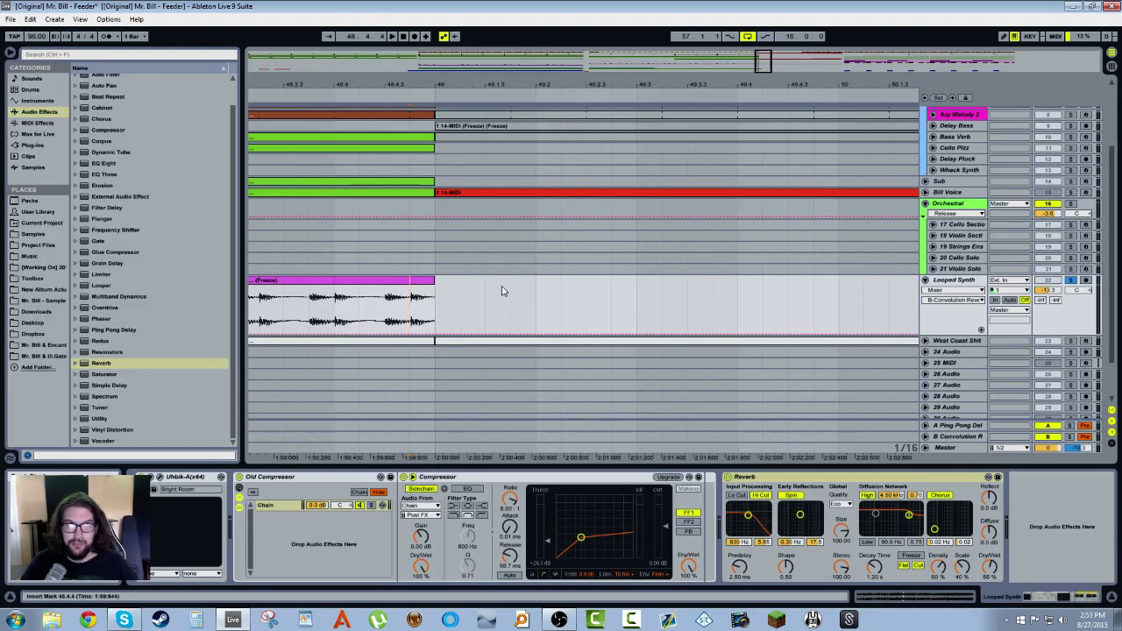
{"action": "left_click", "coordinate": [988, 567]}
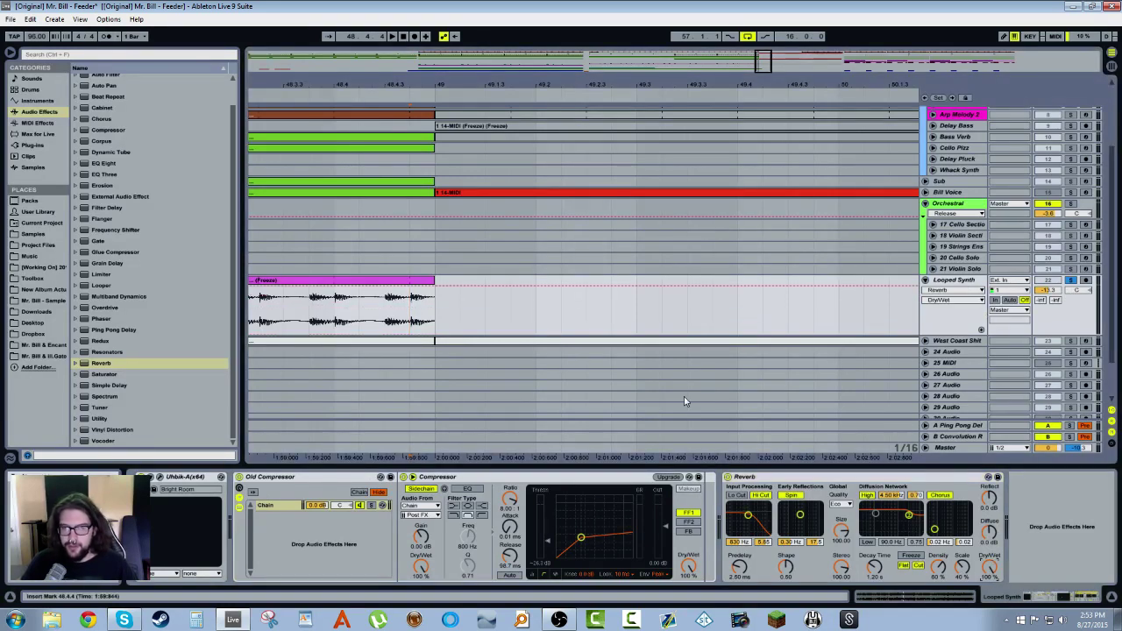
{"action": "key", "text": "space"}
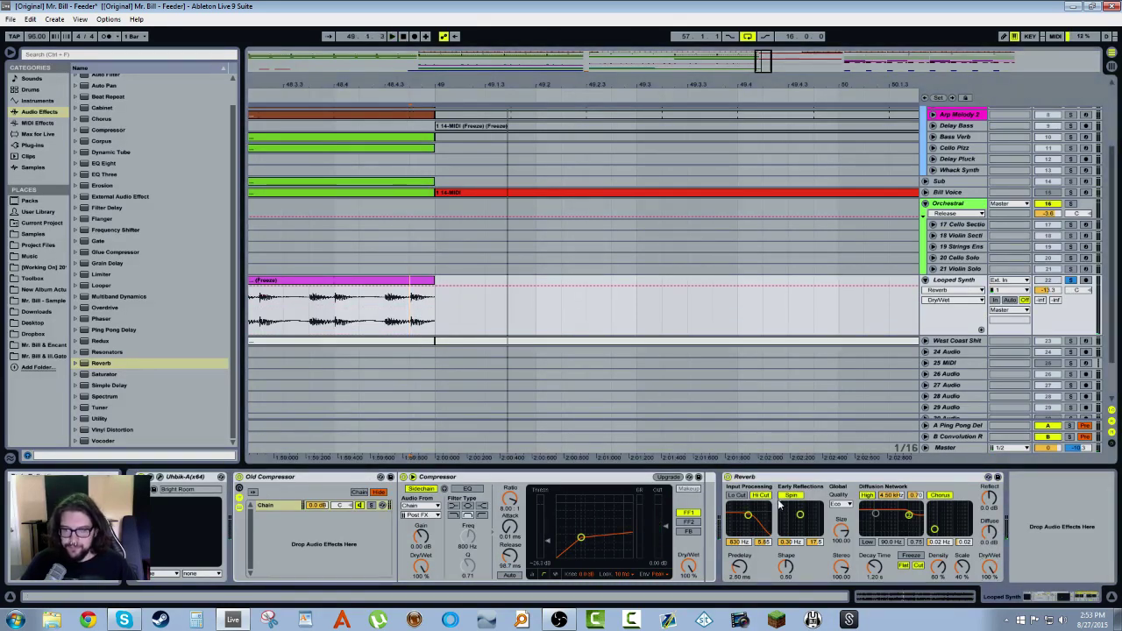
{"action": "left_click", "coordinate": [792, 495]}
{"action": "left_click", "coordinate": [865, 495]}
{"action": "left_click", "coordinate": [939, 495]}
{"action": "key", "text": "space"}
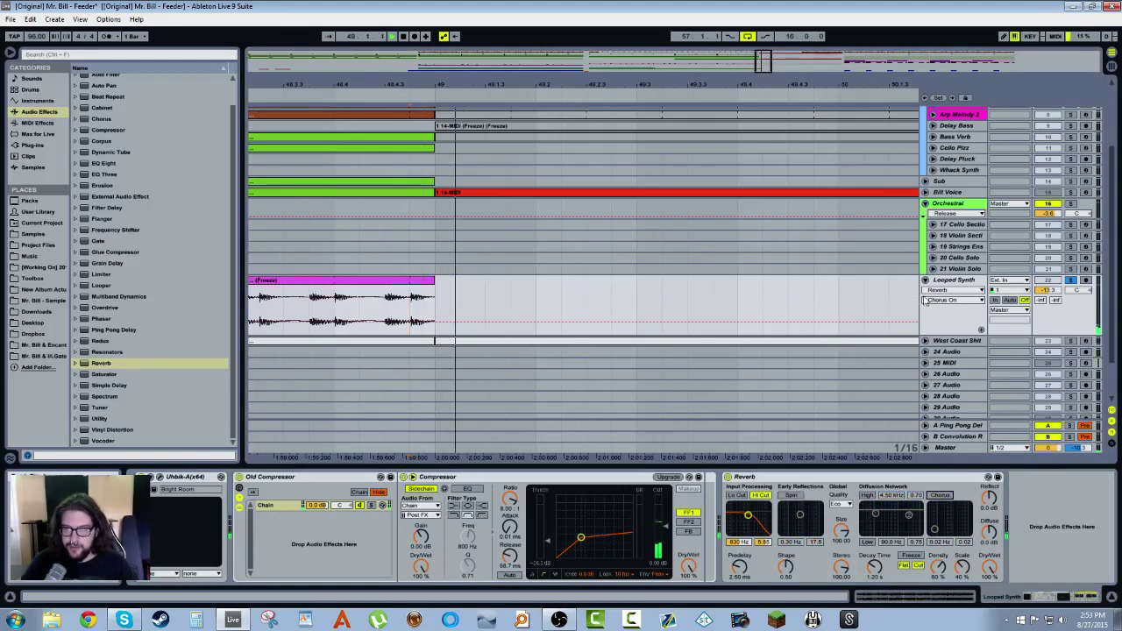
Step: Insert an audio track below Looped Synth and turn off the input Hi Cut of Looped Synth's Reverb
{"action": "left_click", "coordinate": [967, 282]}
{"action": "key", "text": "ctrl+t"}
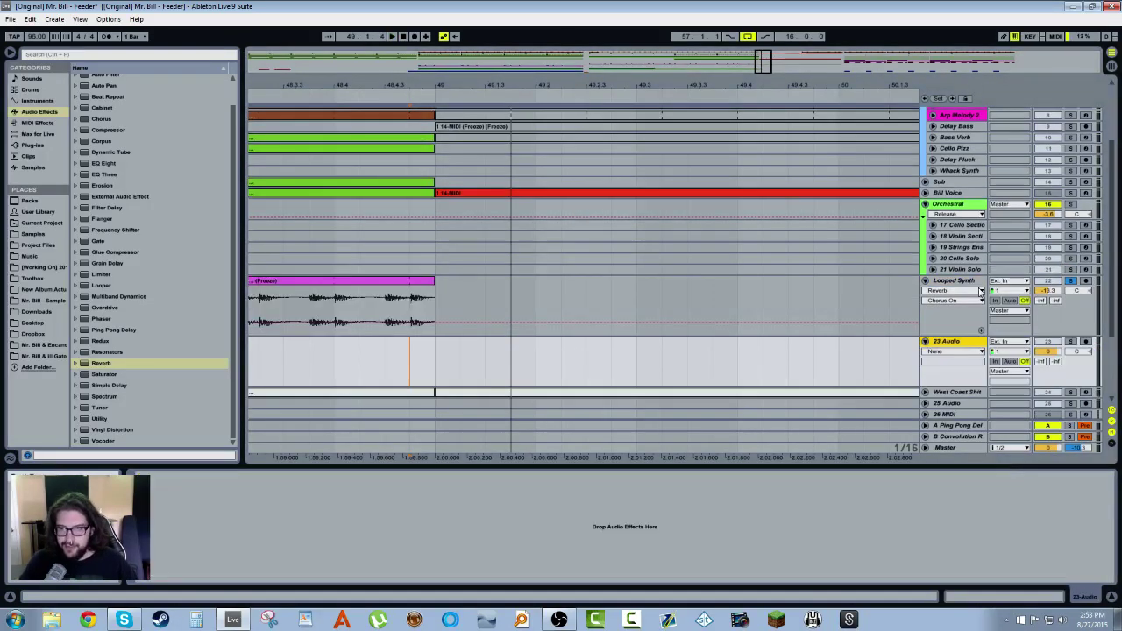
{"action": "left_click", "coordinate": [958, 302]}
{"action": "left_click", "coordinate": [760, 495]}
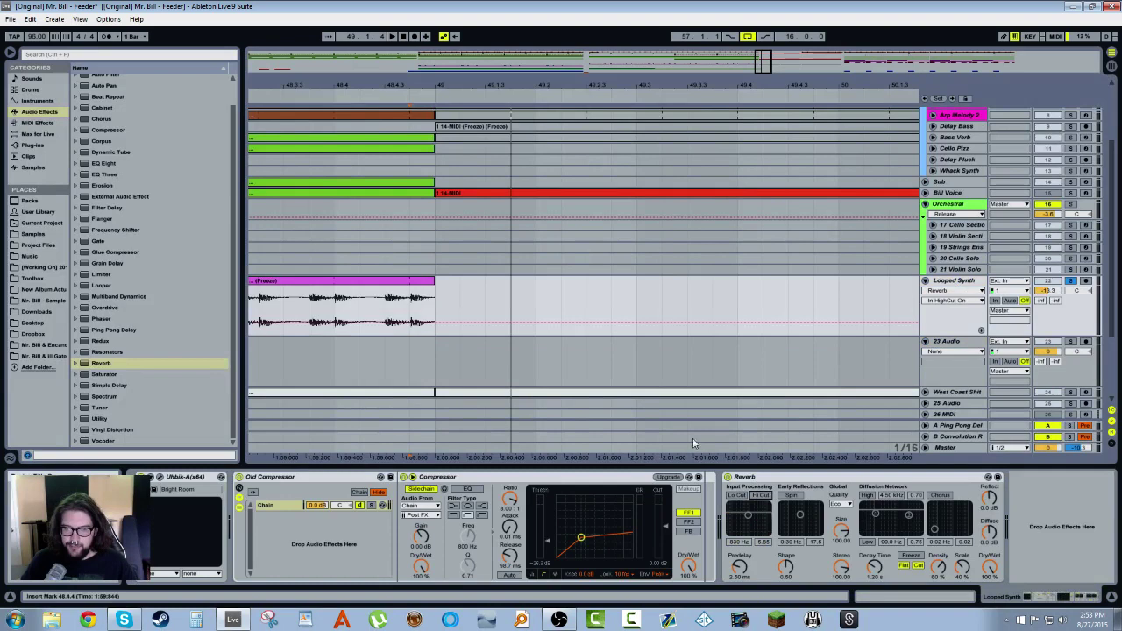
Step: Set 23 Audio's input to Resampling, arm the track, and record the reverb tail from 48.4.4
{"action": "left_click", "coordinate": [1008, 344]}
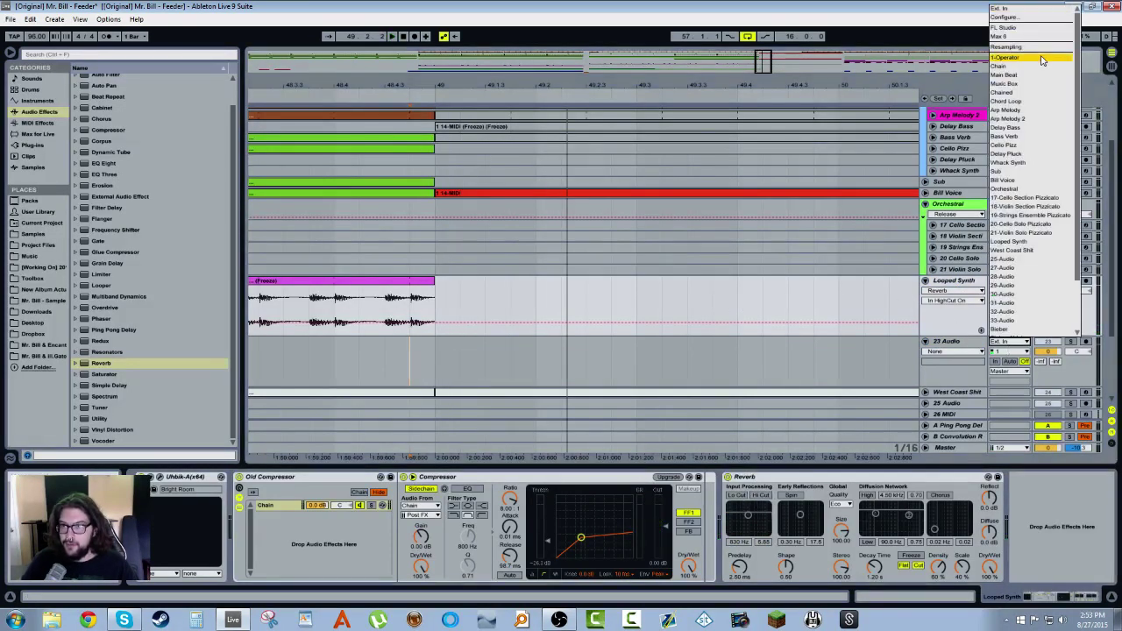
{"action": "left_click", "coordinate": [1006, 47]}
{"action": "left_click", "coordinate": [414, 35]}
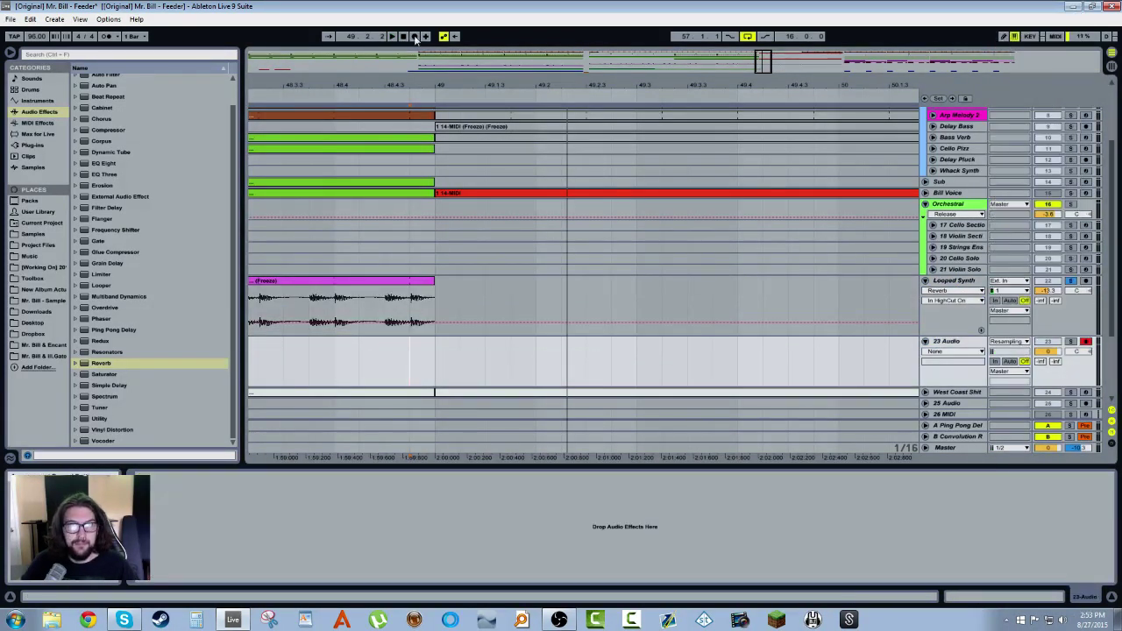
{"action": "key", "text": "space"}
Step: Delete the end of the recorded 23 Audio clip from 49.3 onward and raise the clip's gain to 19.3 dB
{"action": "left_click_drag", "start_coordinate": [686, 359], "coordinate": [634, 362]}
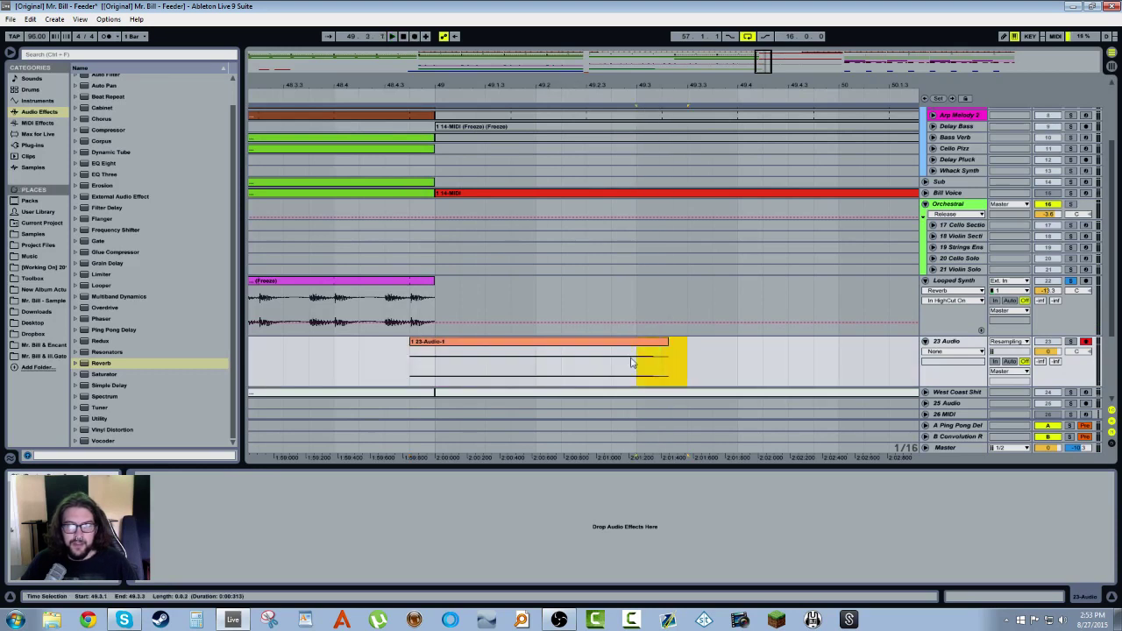
{"action": "key", "text": "Delete"}
{"action": "double_click", "coordinate": [579, 341]}
{"action": "left_click", "coordinate": [220, 556]}
{"action": "type", "text": "12"}
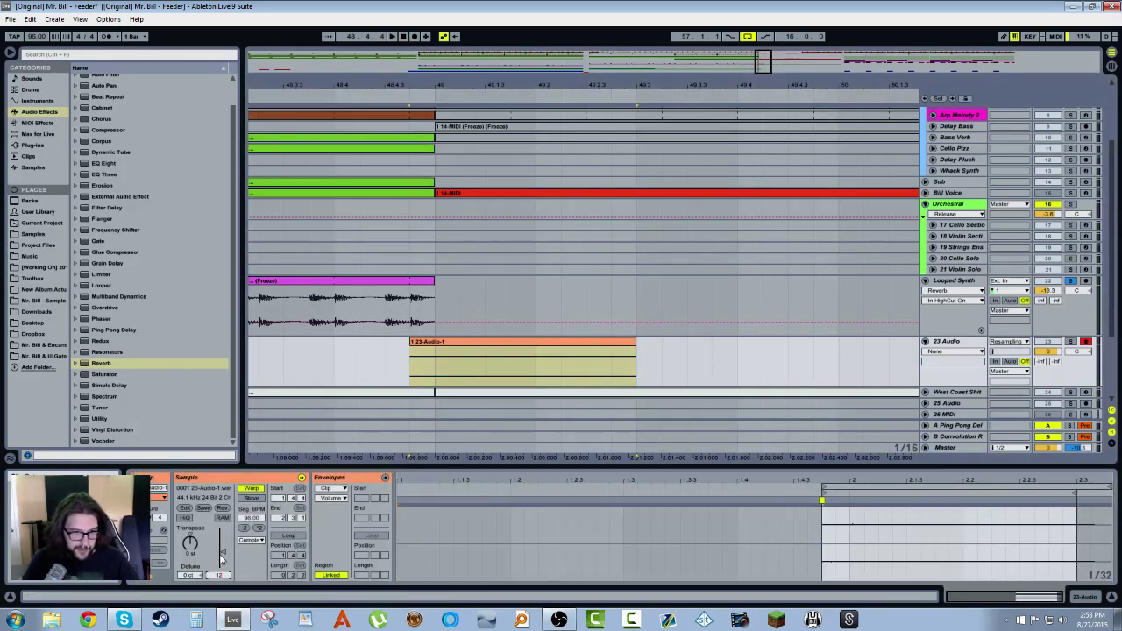
{"action": "left_click_drag", "start_coordinate": [220, 554], "coordinate": [234, 561]}
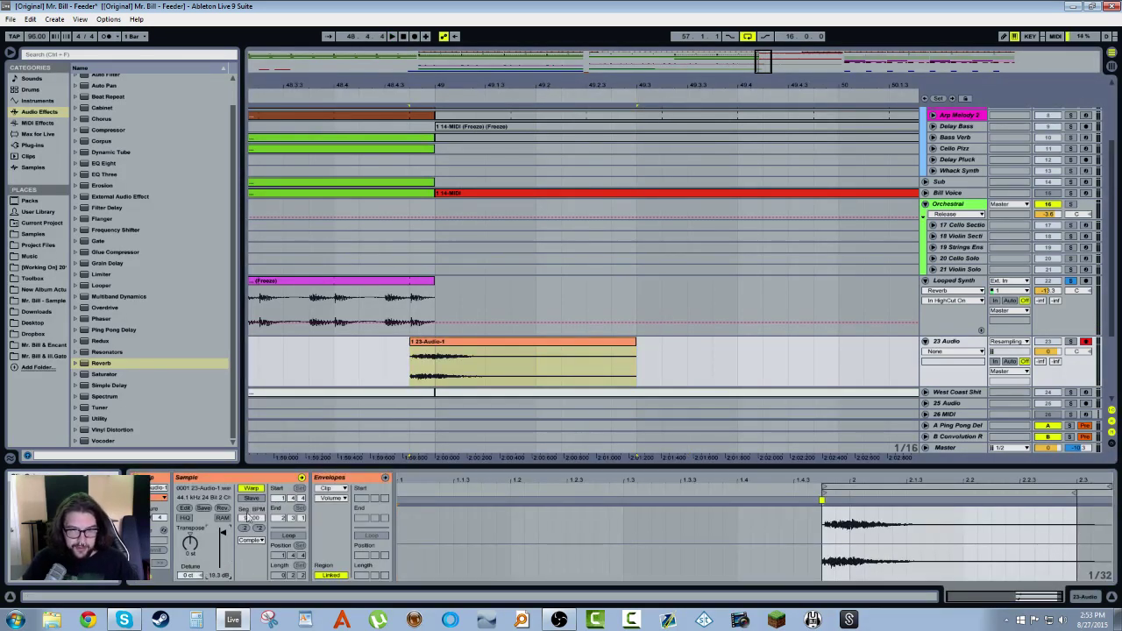
Step: Reverse the recorded clip, move it slightly later on 23 Audio, and play it with the track soloed
{"action": "left_click", "coordinate": [646, 368]}
{"action": "left_click", "coordinate": [617, 350]}
{"action": "key", "text": "r"}
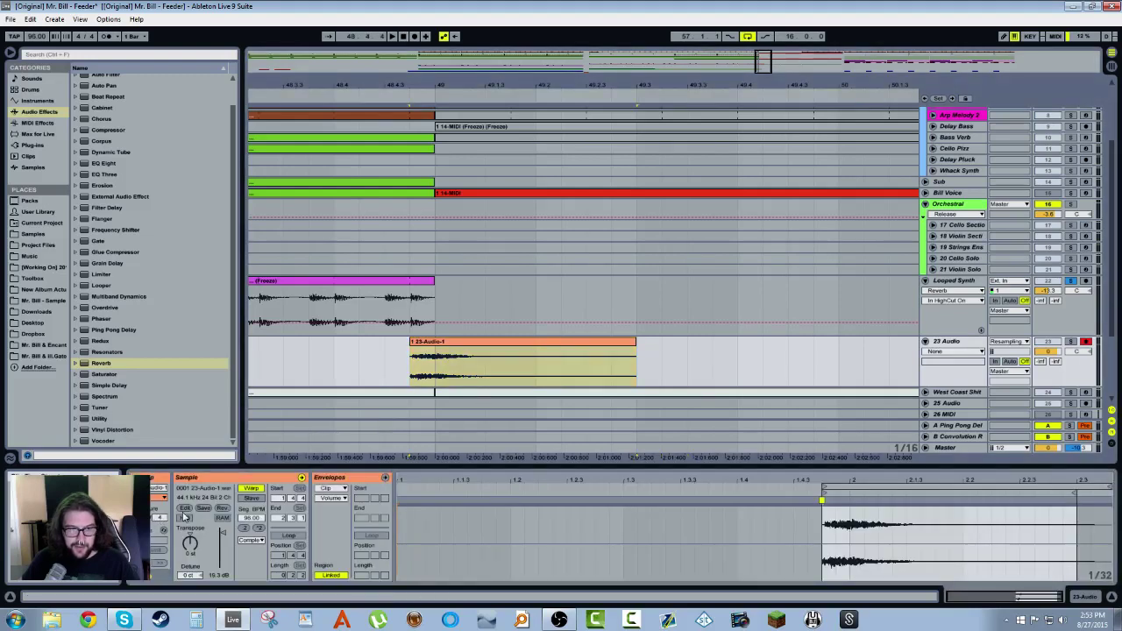
{"action": "left_click_drag", "start_coordinate": [496, 344], "coordinate": [547, 344]}
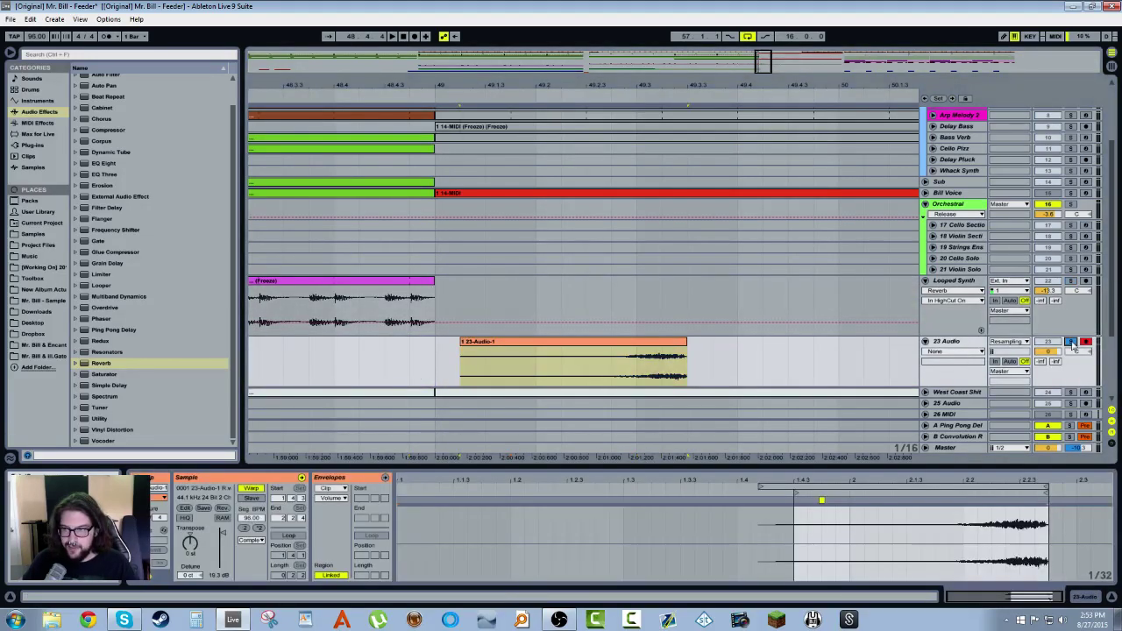
{"action": "key", "text": "space"}
Step: Trim both ends of the reversed clip so it runs from 49.1.4 to just past 49.3.1, playing it in between
{"action": "left_click_drag", "start_coordinate": [466, 341], "coordinate": [531, 340]}
{"action": "key", "text": "space"}
{"action": "left_click_drag", "start_coordinate": [685, 341], "coordinate": [642, 341]}
Step: Show the fades on 23 Audio, add a fade-in across most of the clip, play it, and set the clip gain to 17.8 dB
{"action": "right_click", "coordinate": [676, 345]}
{"action": "left_click", "coordinate": [704, 366]}
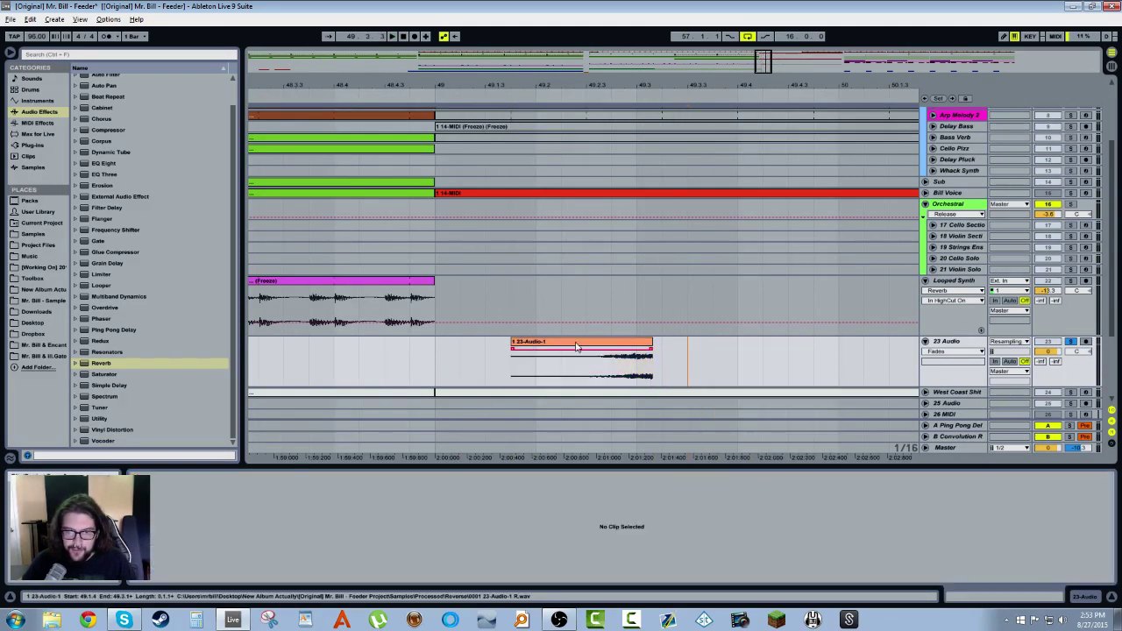
{"action": "left_click_drag", "start_coordinate": [514, 350], "coordinate": [650, 348]}
{"action": "key", "text": "space"}
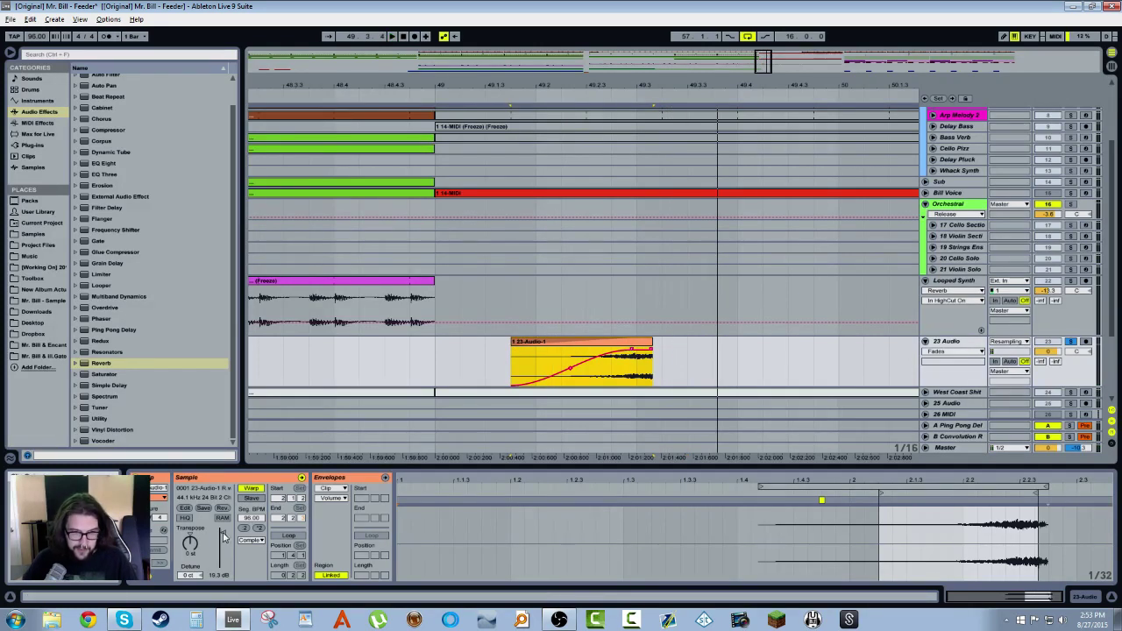
{"action": "left_click_drag", "start_coordinate": [223, 531], "coordinate": [223, 534]}
{"action": "left_click", "coordinate": [646, 342]}
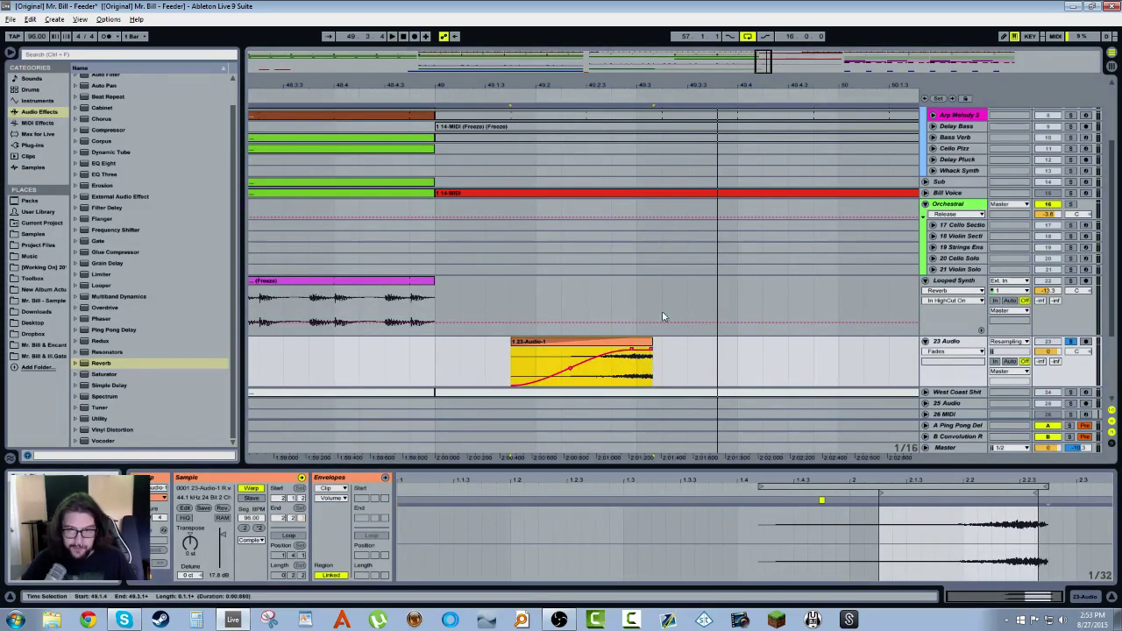
Step: Play the faded clip on 23 Audio and consolidate it into a new clip
{"action": "key", "text": "space"}
{"action": "left_click_drag", "start_coordinate": [671, 87], "coordinate": [626, 216]}
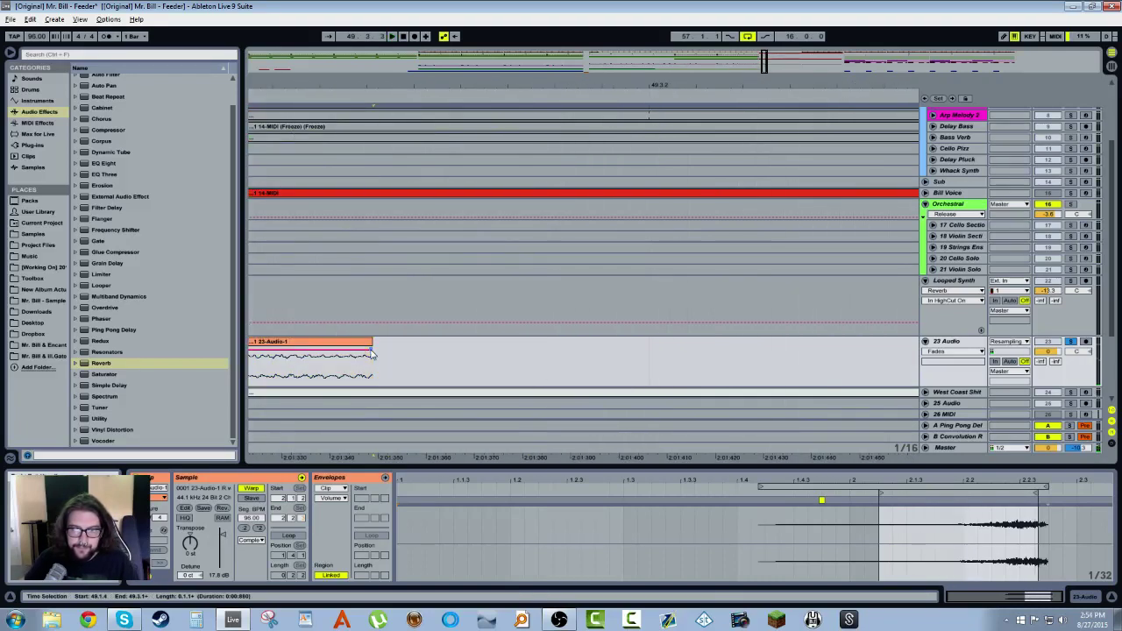
{"action": "key", "text": "ctrl+j"}
Step: Try to load the consolidated 23 Audio clip as the impulse of return B's Convolution Reverb
{"action": "left_click_drag", "start_coordinate": [499, 81], "coordinate": [500, 26]}
{"action": "left_click", "coordinate": [960, 439]}
{"action": "double_click", "coordinate": [961, 439]}
{"action": "left_click_drag", "start_coordinate": [412, 343], "coordinate": [289, 526]}
{"action": "left_click_drag", "start_coordinate": [526, 71], "coordinate": [619, 17]}
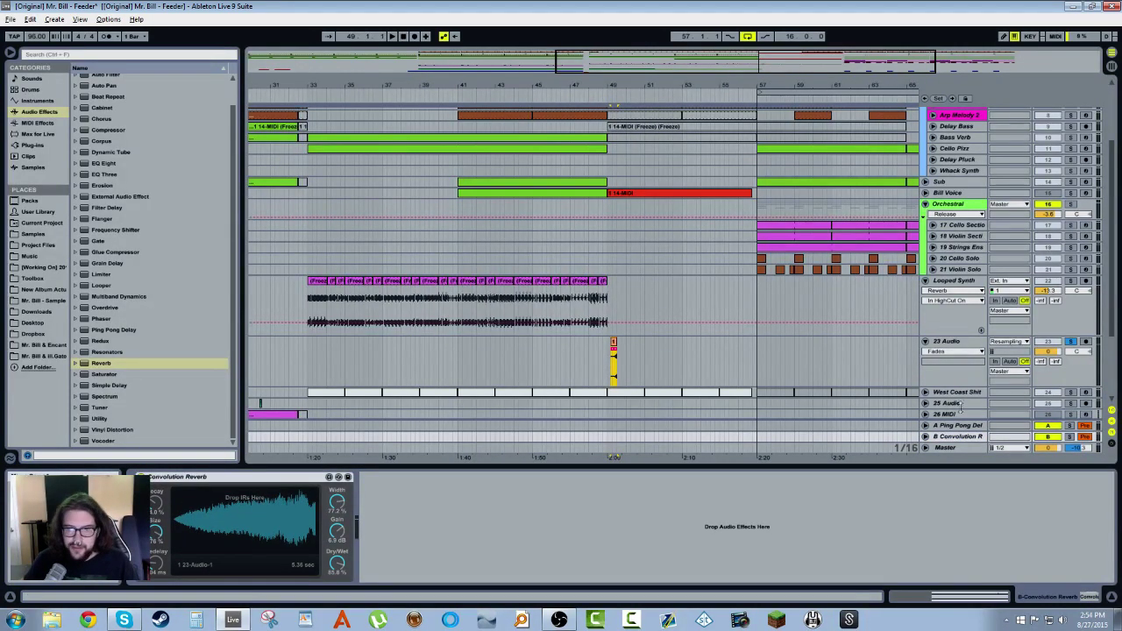
Step: Insert a new return track C and load the Max for Live Convolution Reverb onto it
{"action": "left_click", "coordinate": [962, 437]}
{"action": "key", "text": "ctrl+alt+t"}
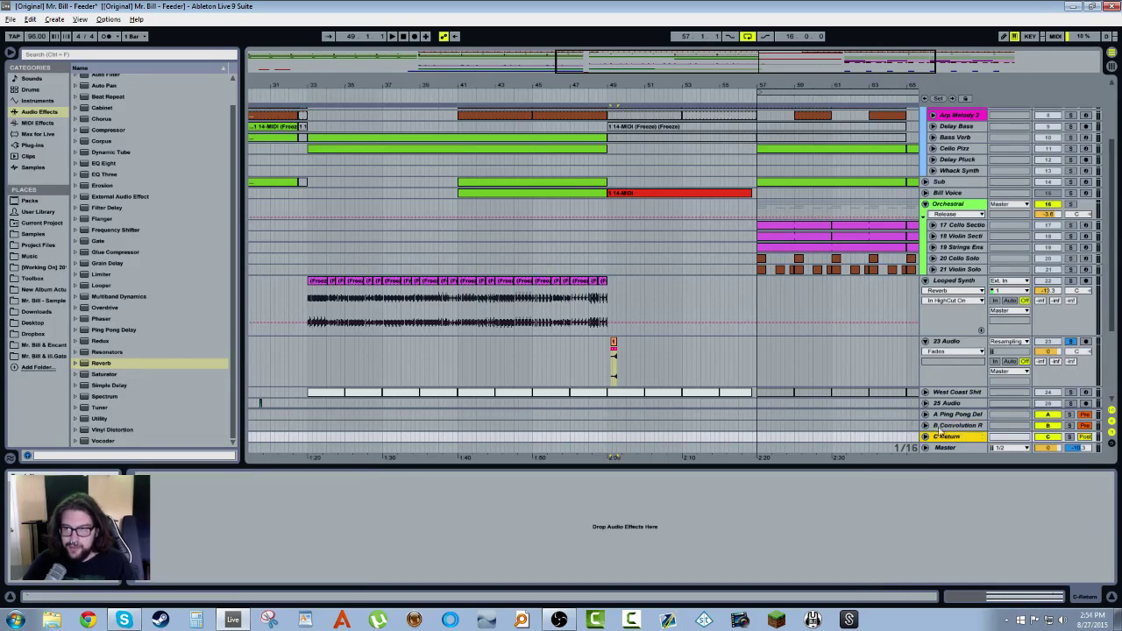
{"action": "left_click", "coordinate": [38, 143]}
{"action": "left_click", "coordinate": [36, 125]}
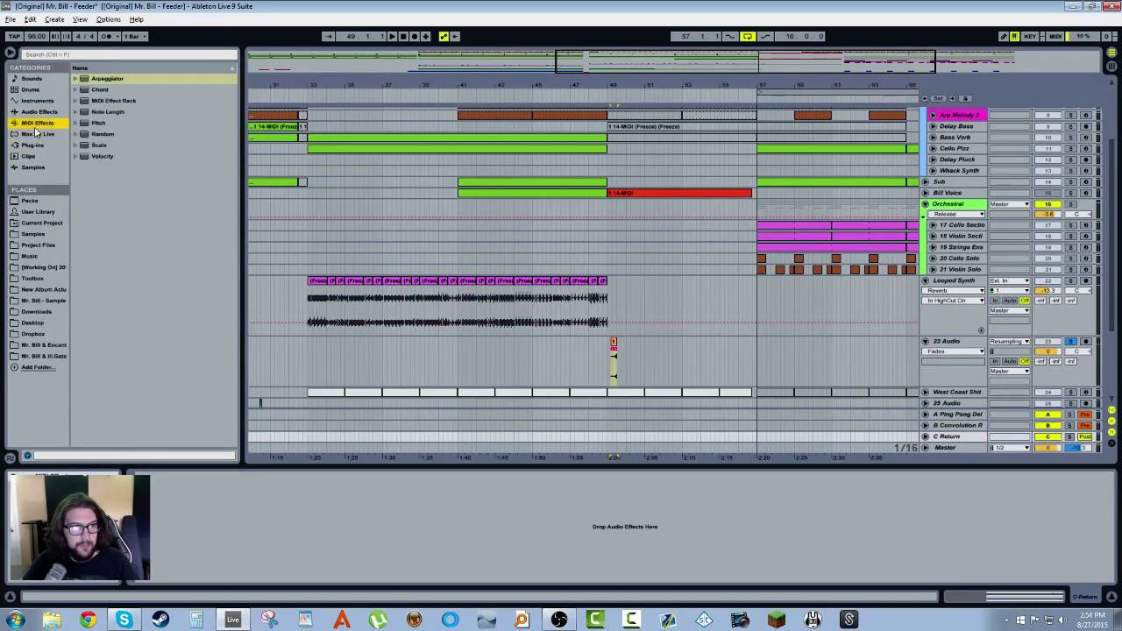
{"action": "left_click", "coordinate": [37, 134]}
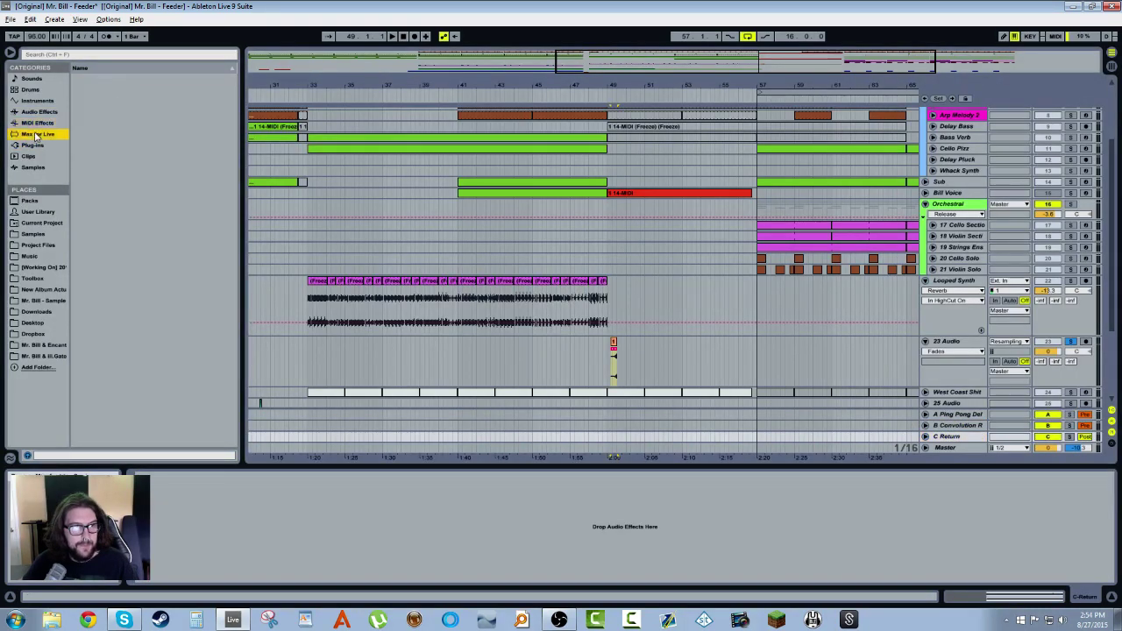
{"action": "left_click", "coordinate": [611, 438]}
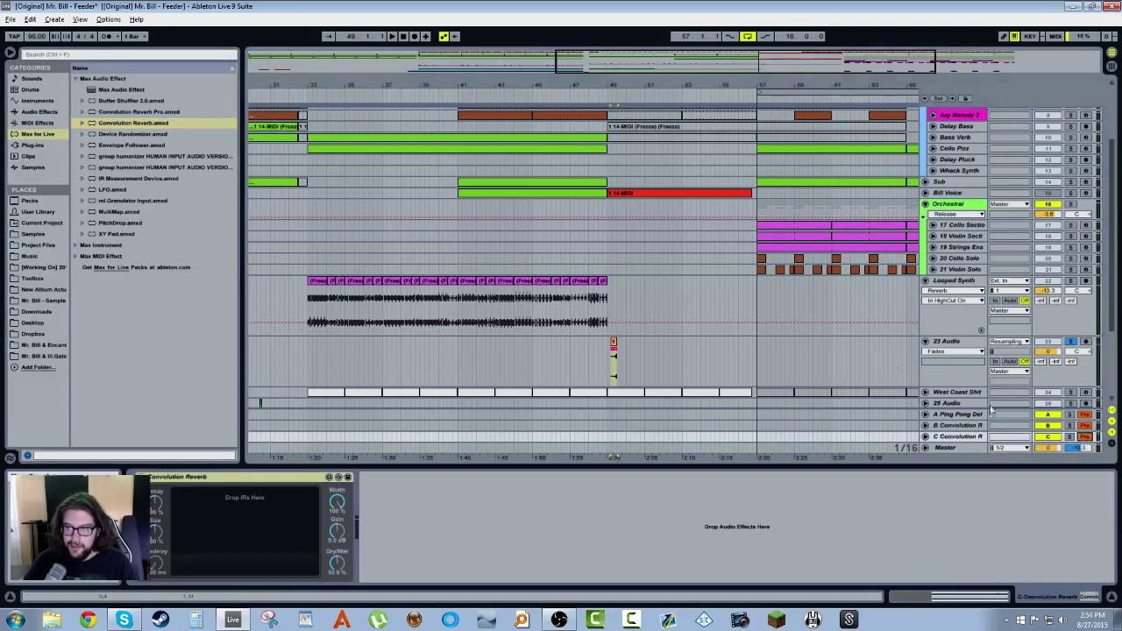
Step: Try to load the consolidated 23 Audio clip as the impulse of return C's Convolution Reverb
{"action": "left_click", "coordinate": [613, 343]}
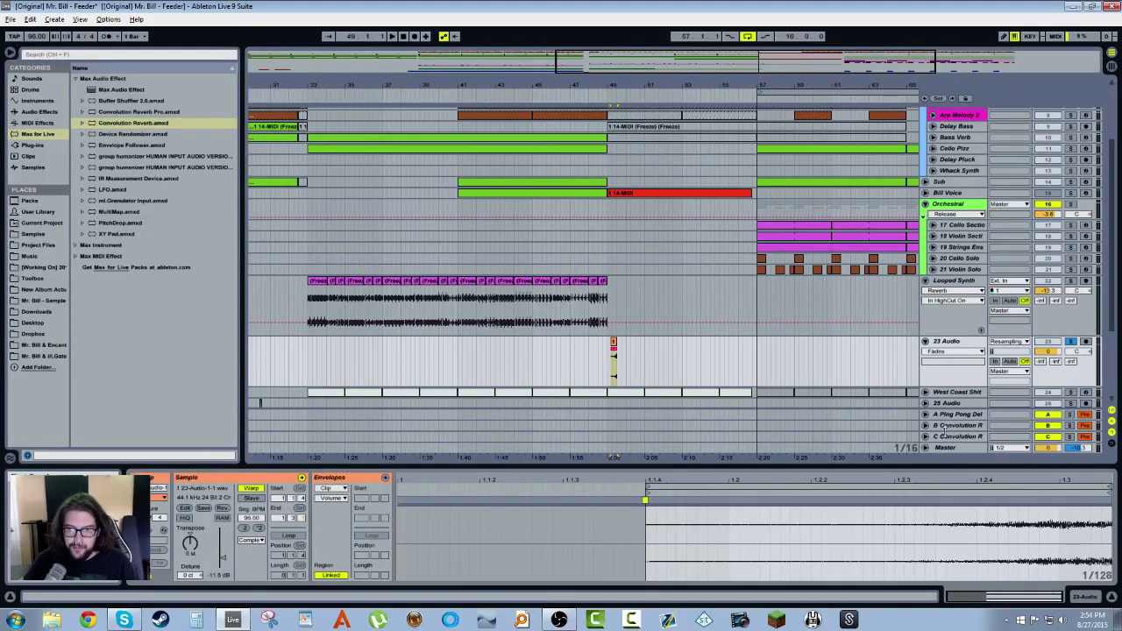
{"action": "left_click", "coordinate": [958, 438]}
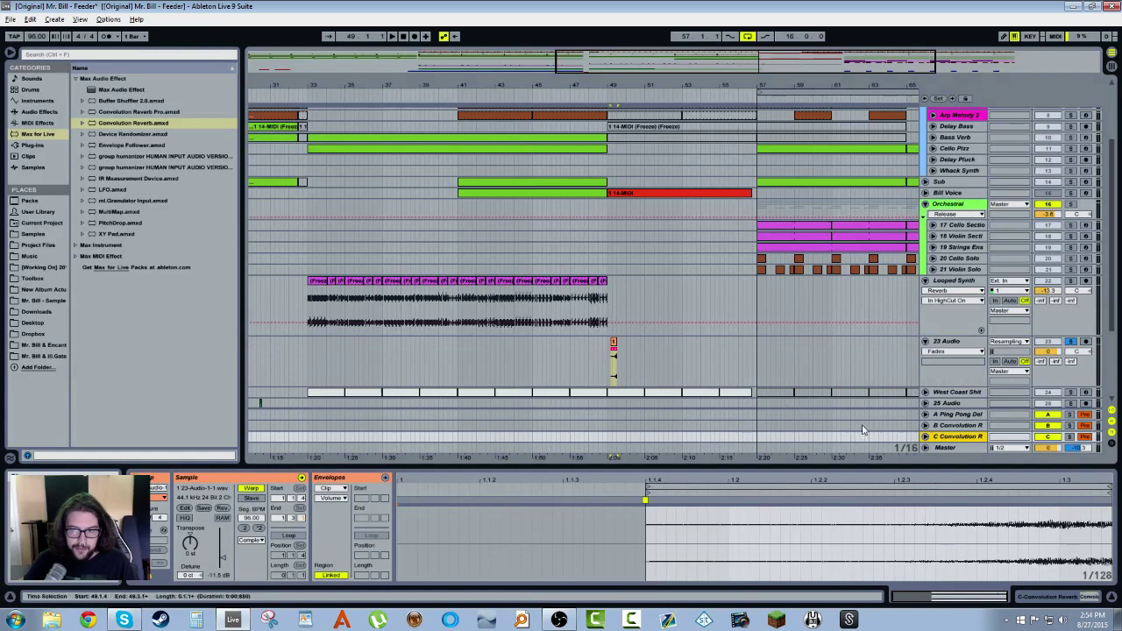
{"action": "left_click", "coordinate": [961, 437]}
{"action": "left_click", "coordinate": [619, 351]}
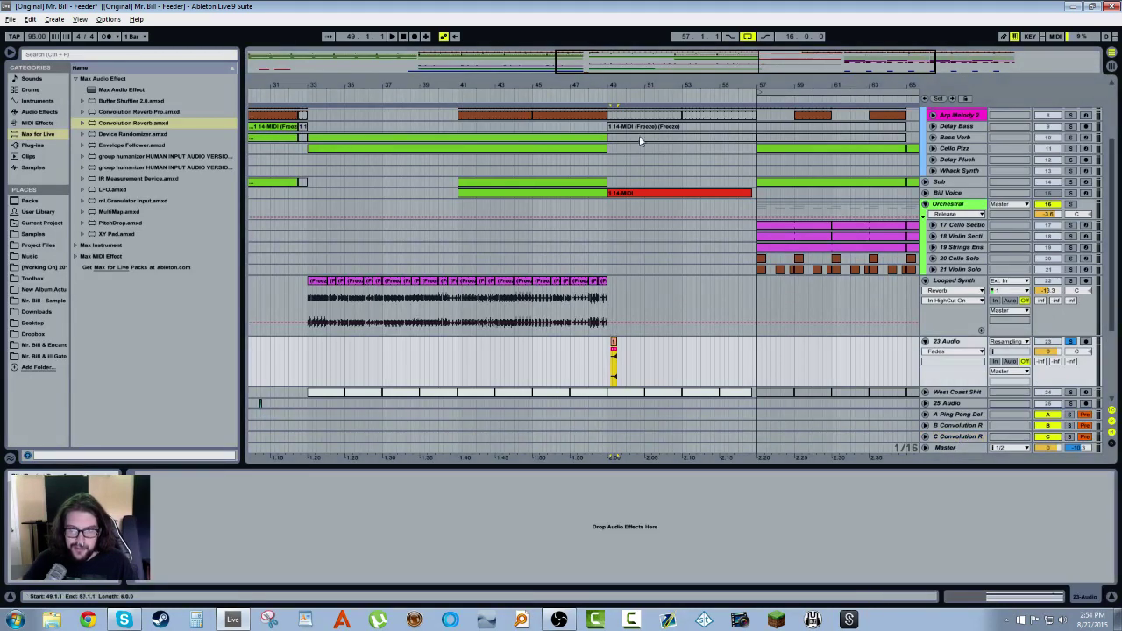
{"action": "left_click_drag", "start_coordinate": [605, 80], "coordinate": [642, 351]}
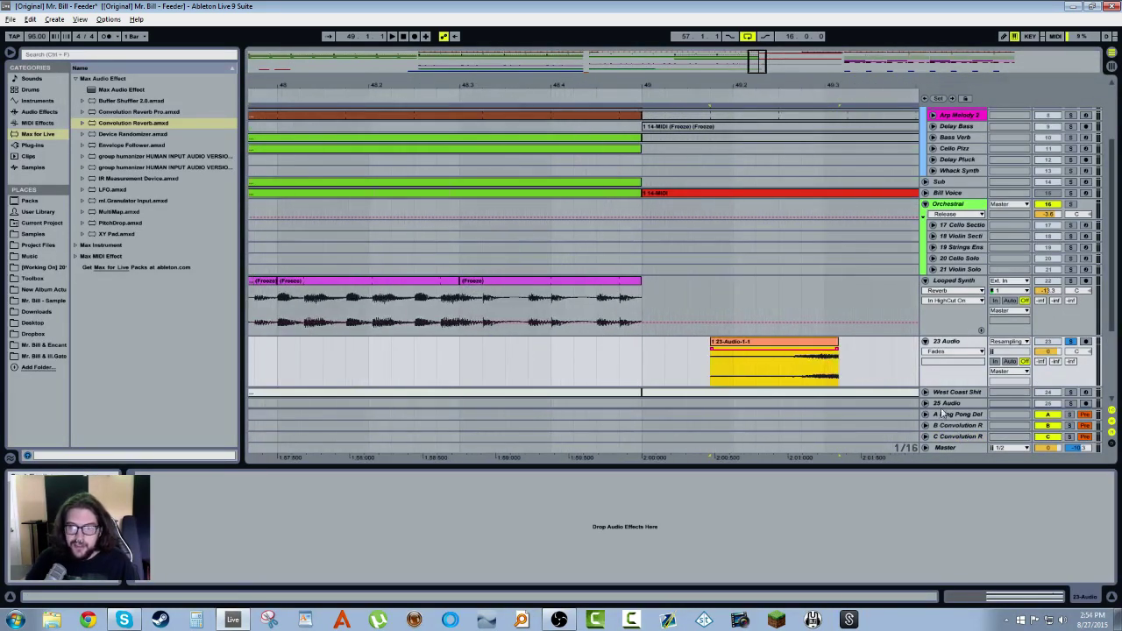
{"action": "left_click", "coordinate": [943, 437]}
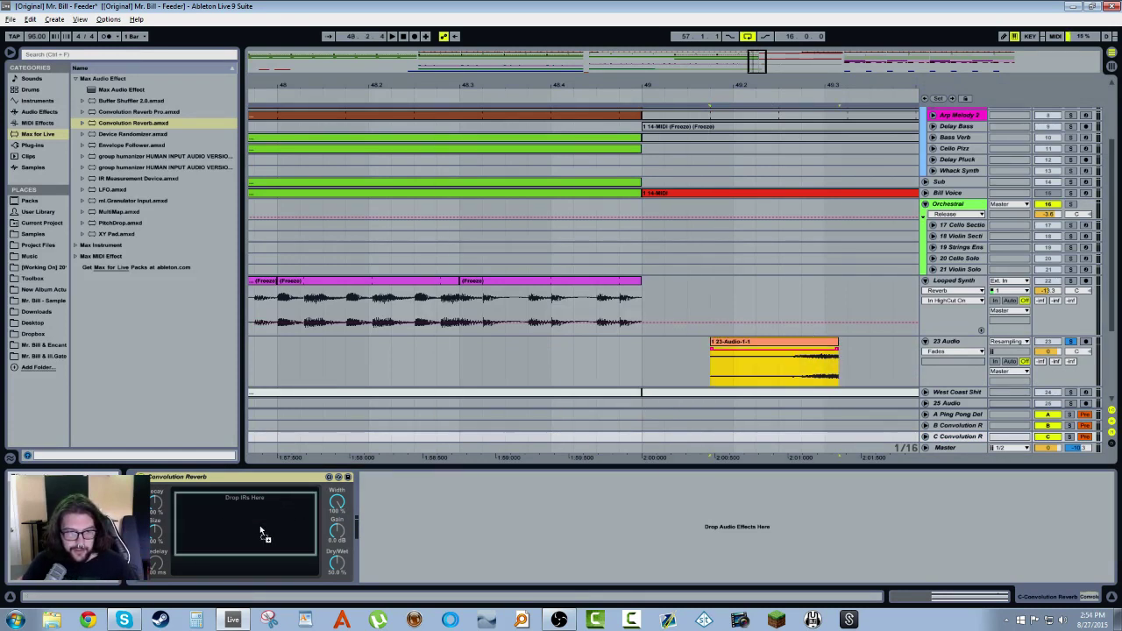
Step: Delete the old Convolution Reverb return B and put a fresh Convolution Reverb on the remaining new return
{"action": "left_click", "coordinate": [970, 427]}
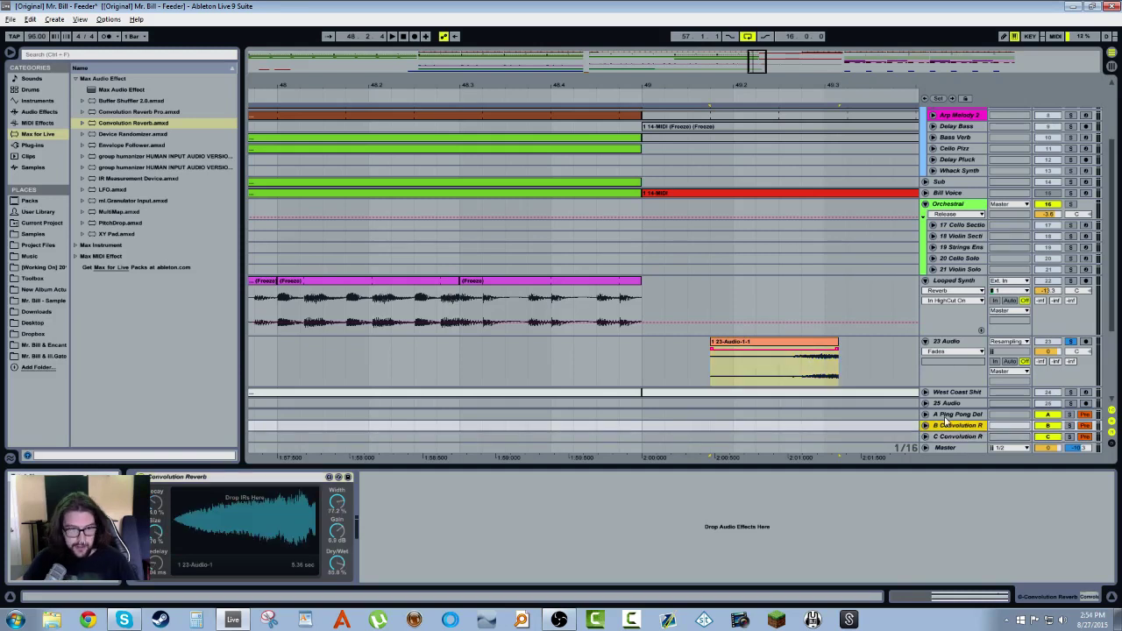
{"action": "left_click", "coordinate": [947, 414]}
{"action": "left_click", "coordinate": [957, 436]}
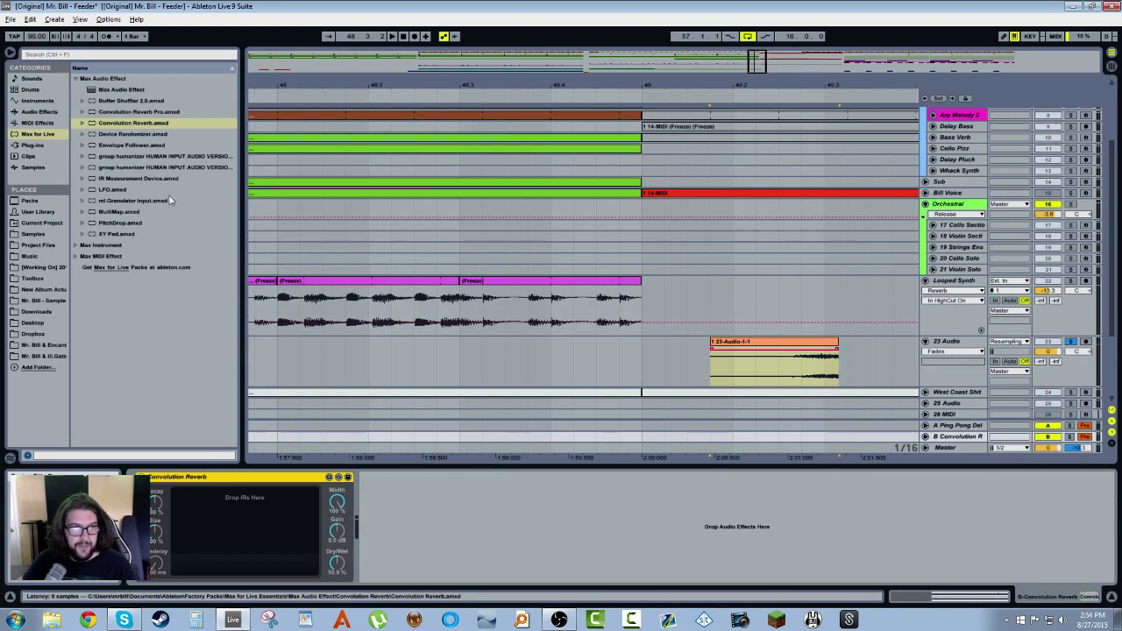
{"action": "key", "text": "Delete"}
{"action": "left_click_drag", "start_coordinate": [139, 123], "coordinate": [208, 284]}
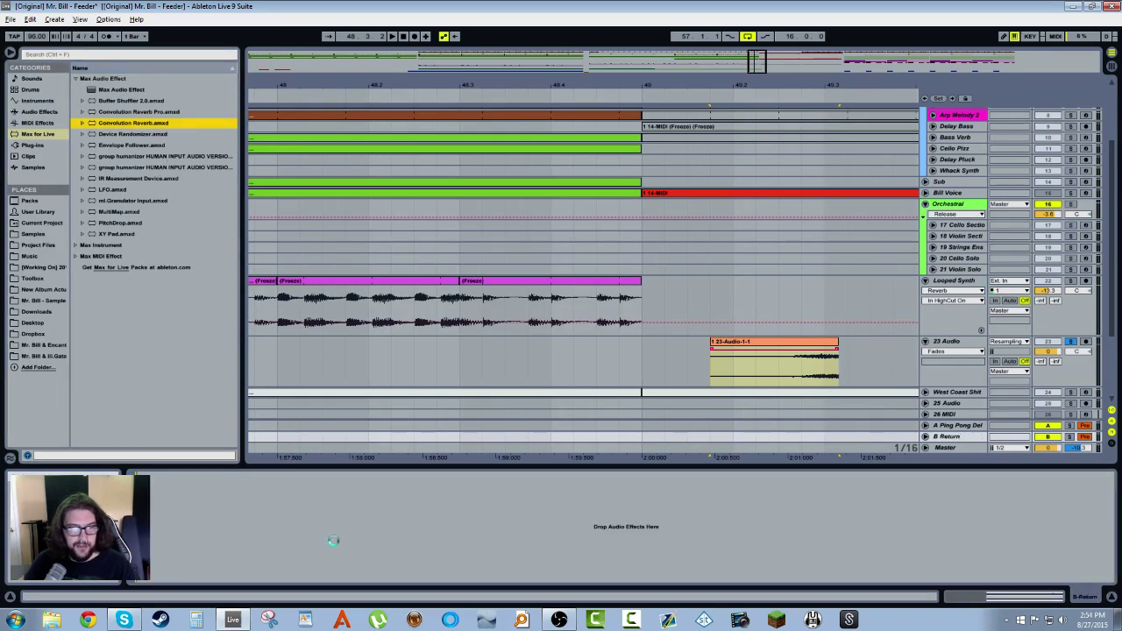
Step: Consolidate the 23 Audio clip again and try to load it into the fresh Convolution Reverb
{"action": "left_click_drag", "start_coordinate": [803, 386], "coordinate": [219, 534]}
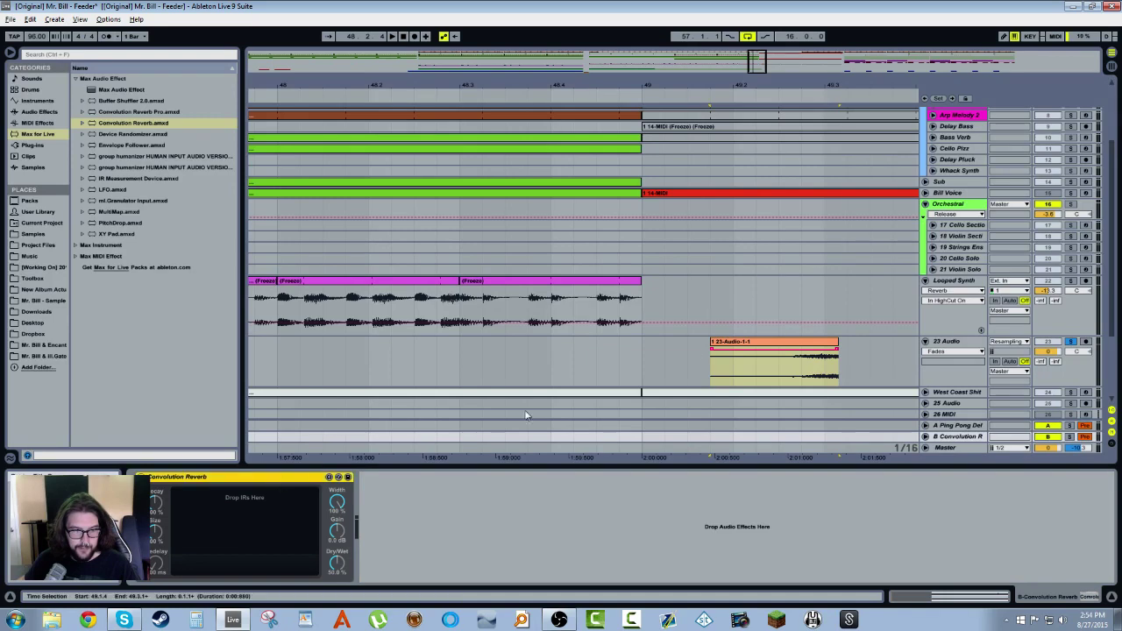
{"action": "left_click", "coordinate": [788, 347]}
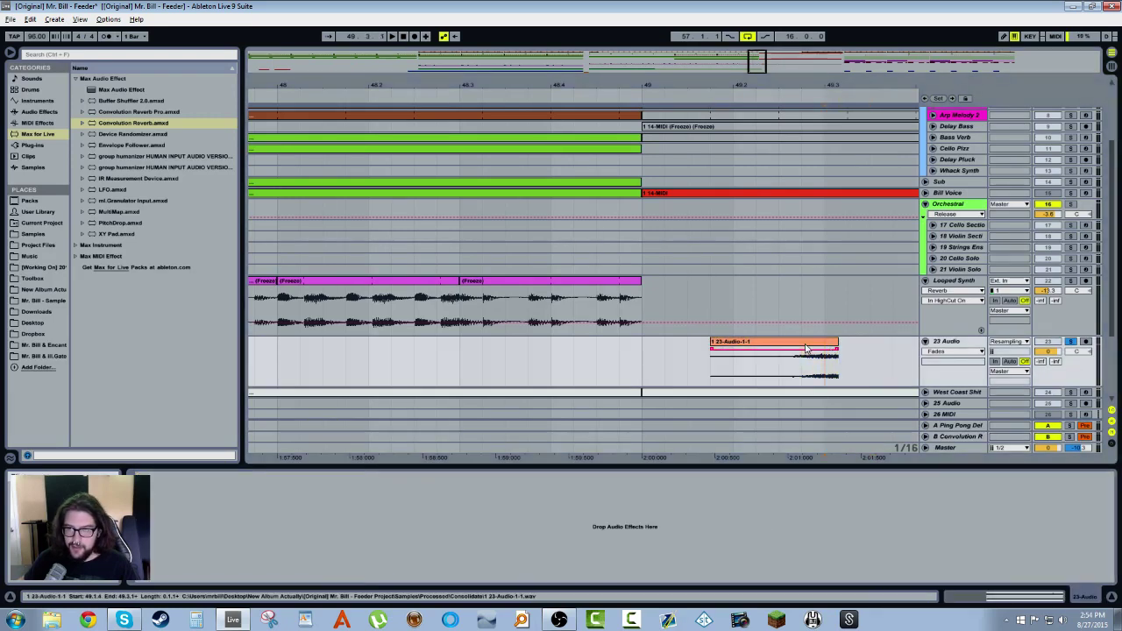
{"action": "key", "text": "ctrl+j"}
{"action": "left_click", "coordinate": [948, 435]}
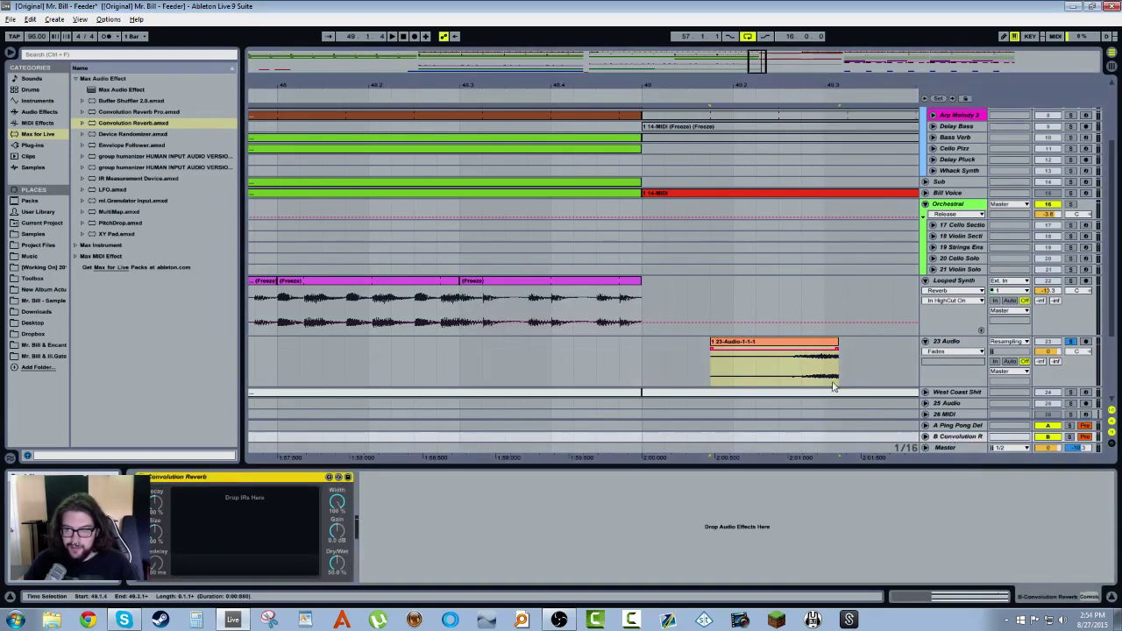
{"action": "left_click", "coordinate": [224, 535]}
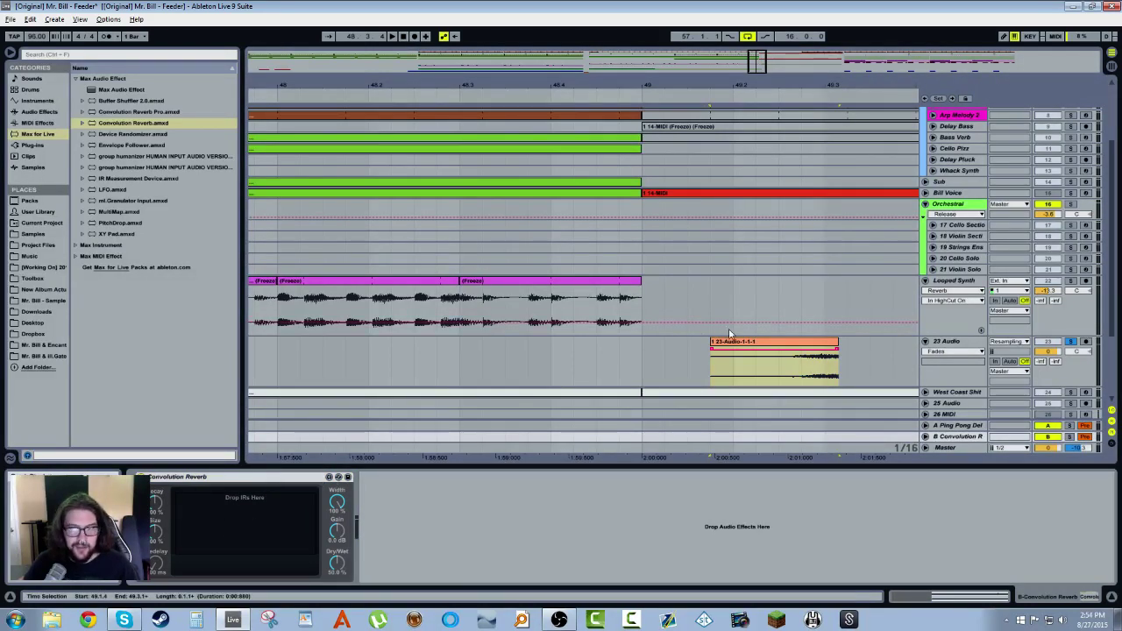
Step: Export the 23 Audio clip's range to the Desktop as a 24-bit, 44100 Hz WAV named [Original] Mr. Bill - Feeder.wav
{"action": "left_click", "coordinate": [751, 344]}
{"action": "key", "text": "ctrl+shift+r"}
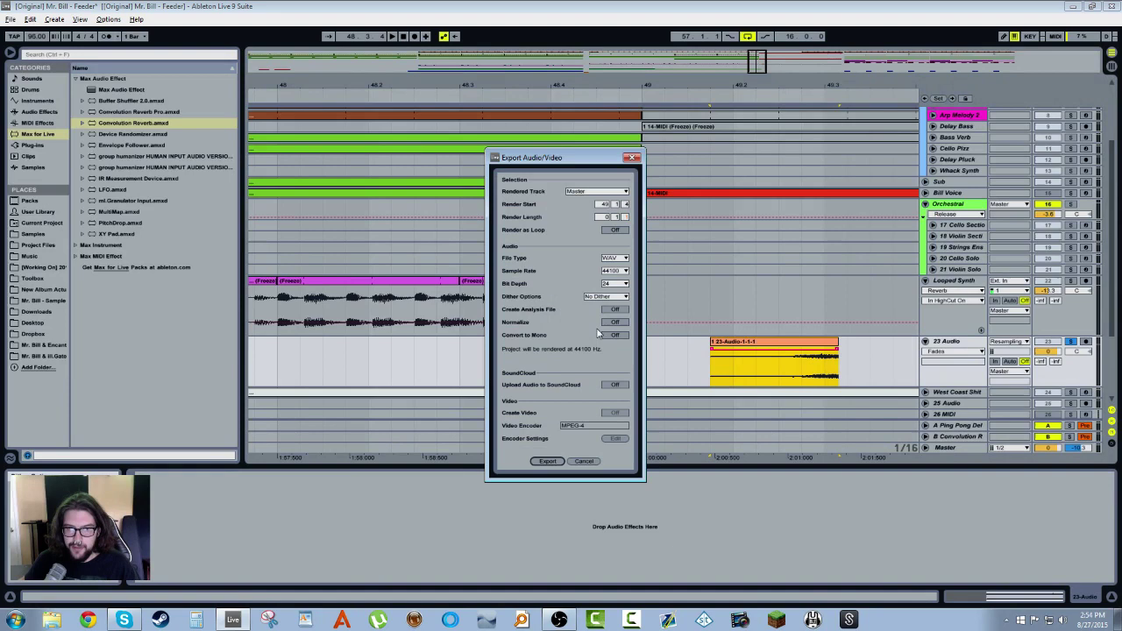
{"action": "left_click", "coordinate": [550, 460]}
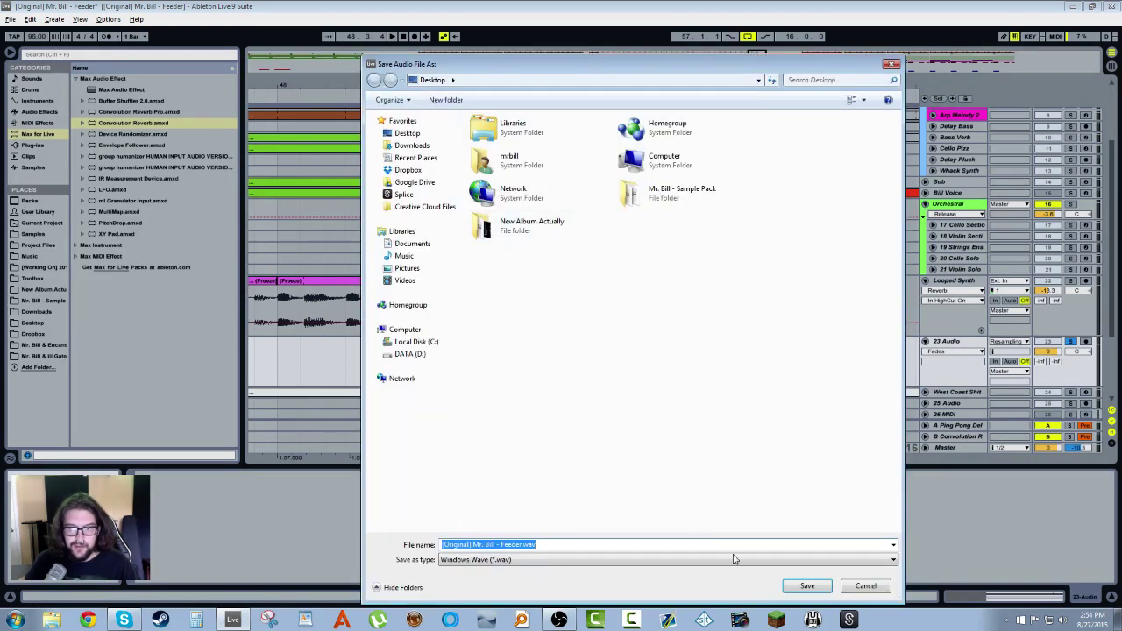
{"action": "left_click", "coordinate": [793, 587]}
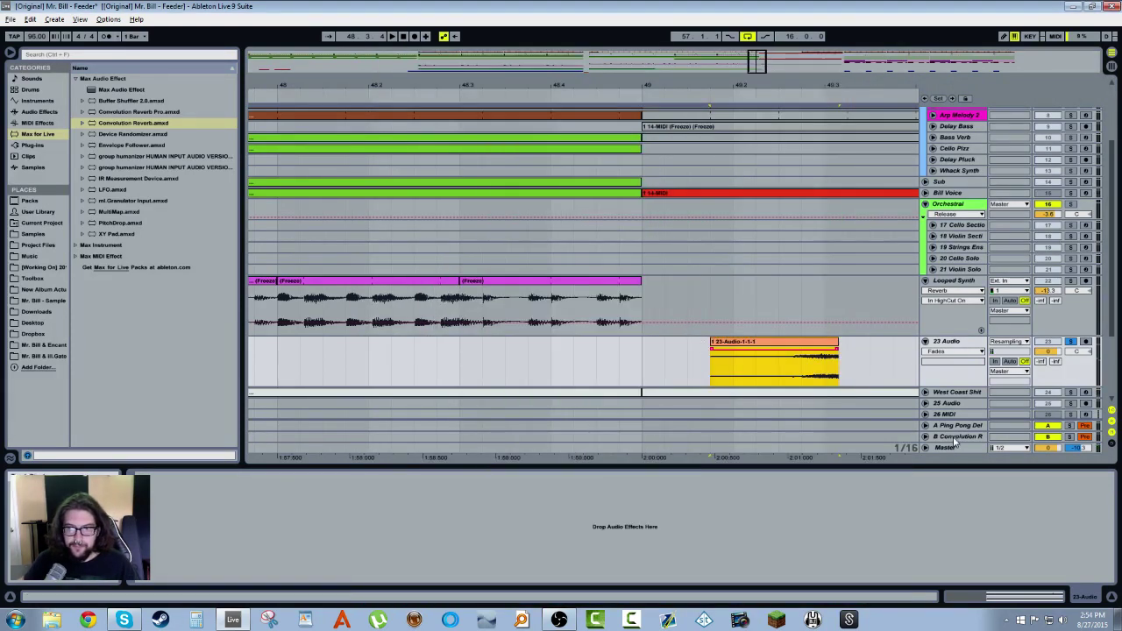
Step: Load [Original] Mr. Bill - Feeder.wav from the Desktop as the impulse response of return B's Convolution Reverb
{"action": "left_click", "coordinate": [955, 438]}
{"action": "left_click", "coordinate": [51, 620]}
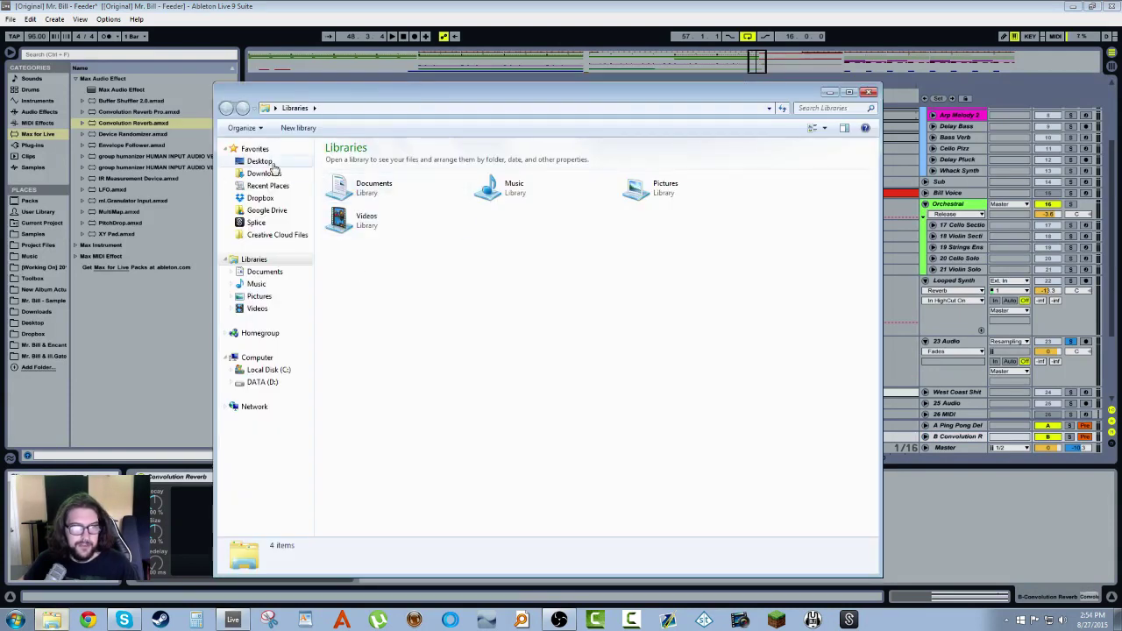
{"action": "left_click", "coordinate": [256, 162]}
{"action": "left_click_drag", "start_coordinate": [438, 95], "coordinate": [775, 95]}
{"action": "left_click_drag", "start_coordinate": [762, 281], "coordinate": [283, 520]}
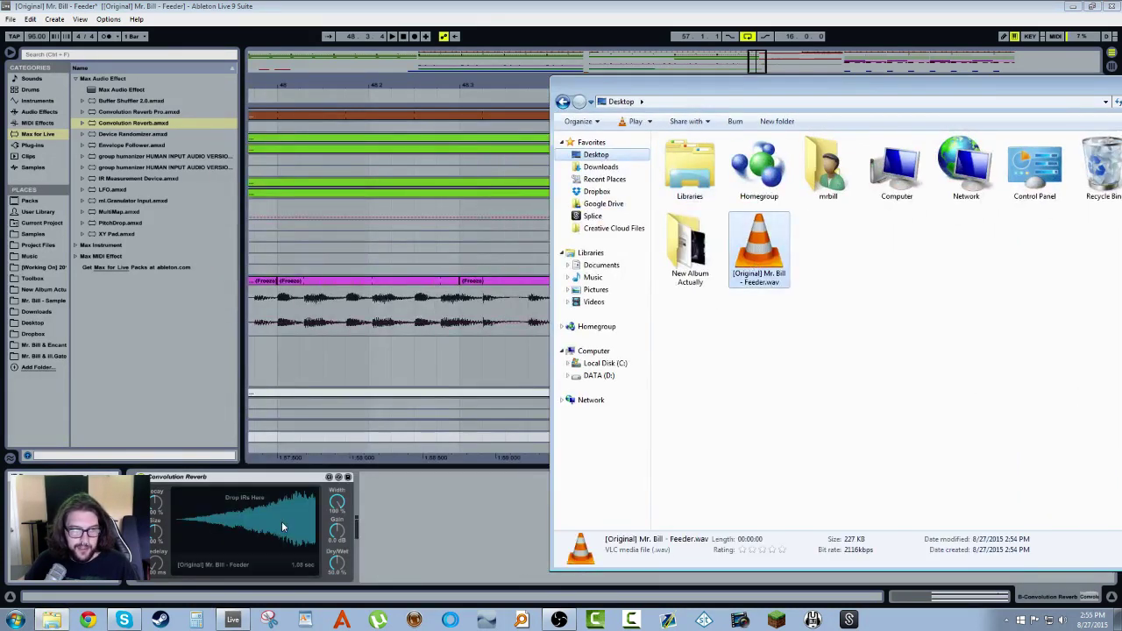
Step: Return to Ableton Live and delete the 23 Audio track
{"action": "left_click", "coordinate": [289, 526]}
{"action": "key", "text": "minus"}
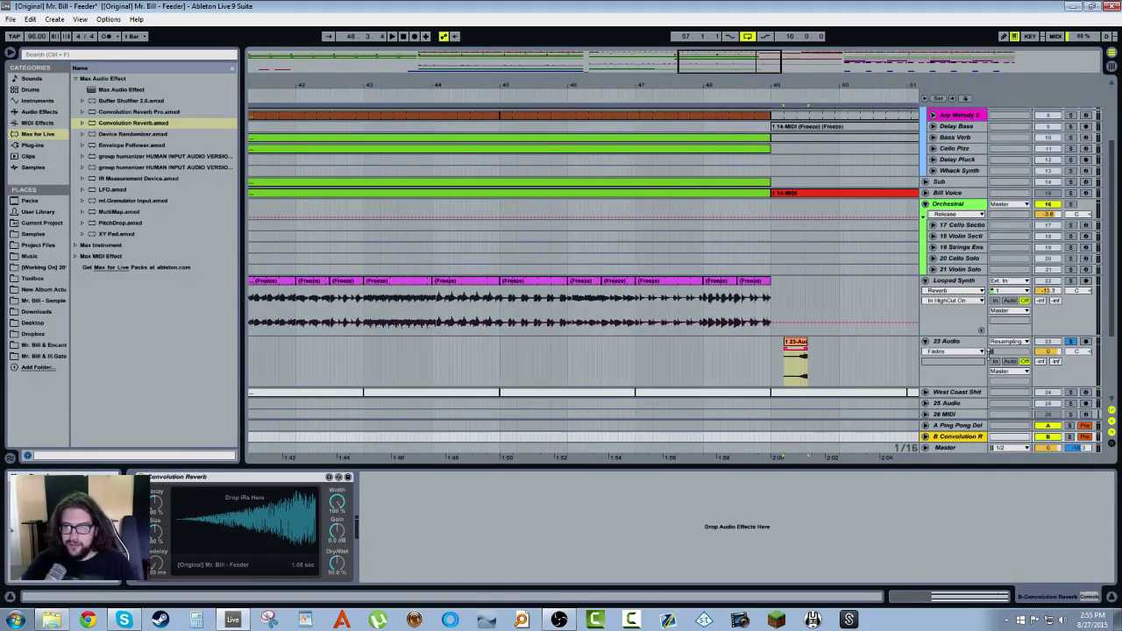
{"action": "left_click", "coordinate": [970, 341]}
{"action": "key", "text": "Delete"}
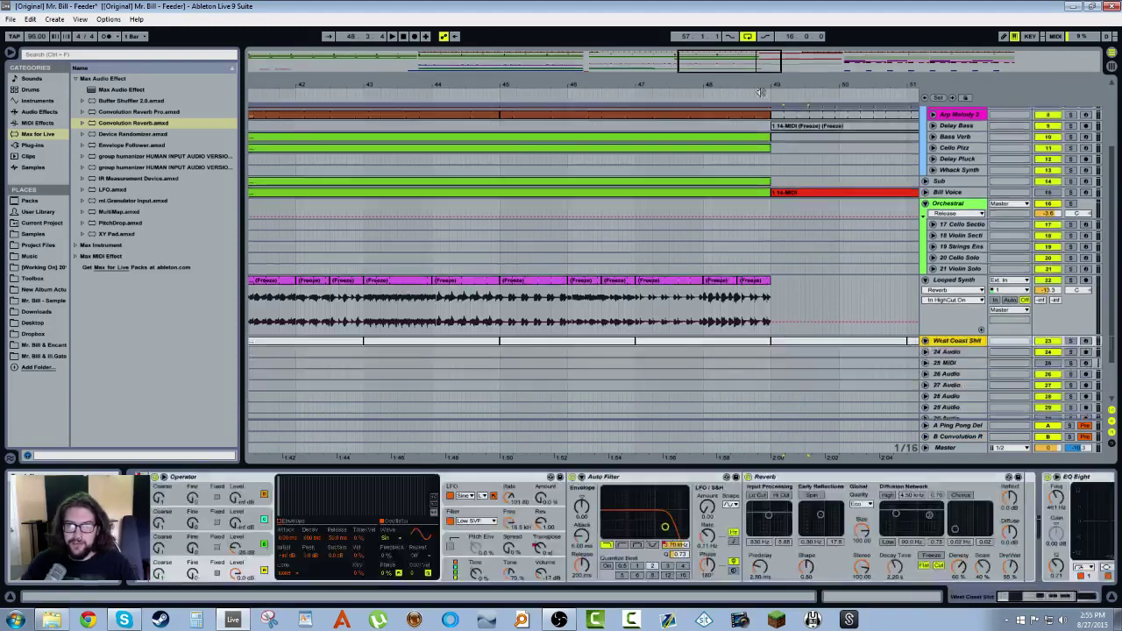
Step: Play from Looped Synth's start at bar 33, raise its send to return B to -11 dB, and solo return B
{"action": "key", "text": "minus"}
{"action": "key", "text": "minus"}
{"action": "key", "text": "minus"}
{"action": "left_click", "coordinate": [580, 281]}
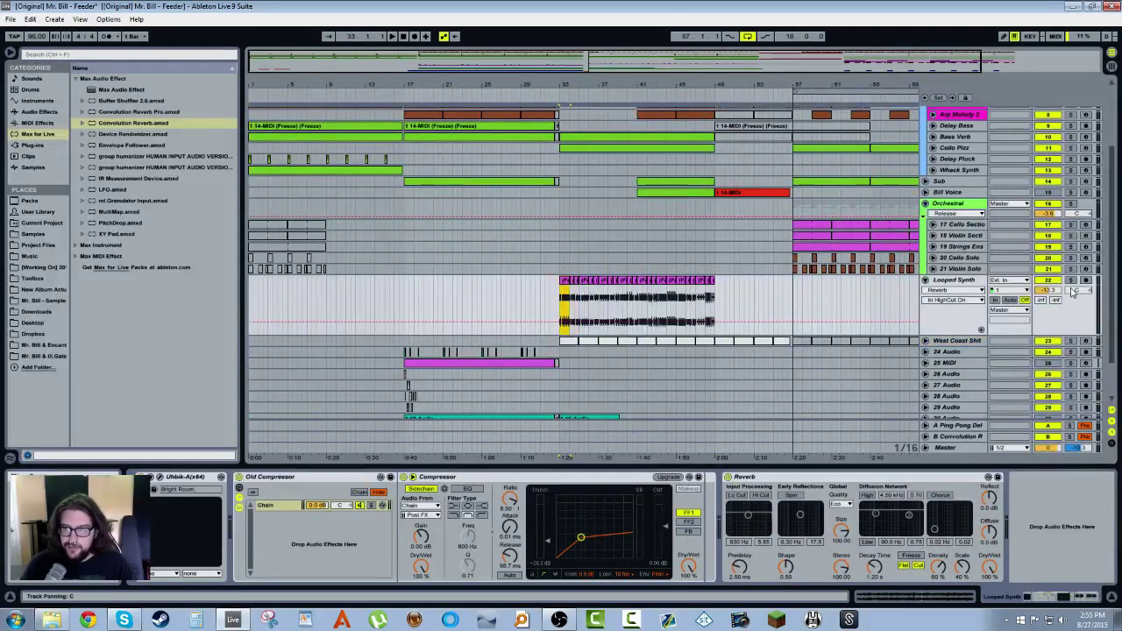
{"action": "key", "text": "space"}
{"action": "left_click_drag", "start_coordinate": [1055, 301], "coordinate": [1057, 324]}
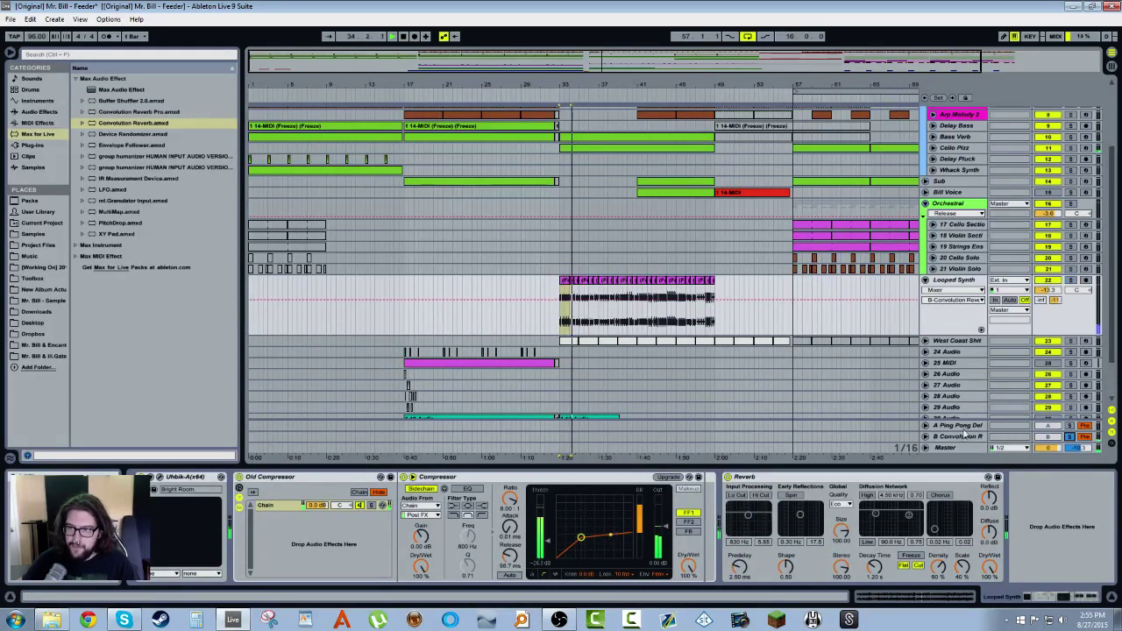
{"action": "left_click", "coordinate": [1068, 436]}
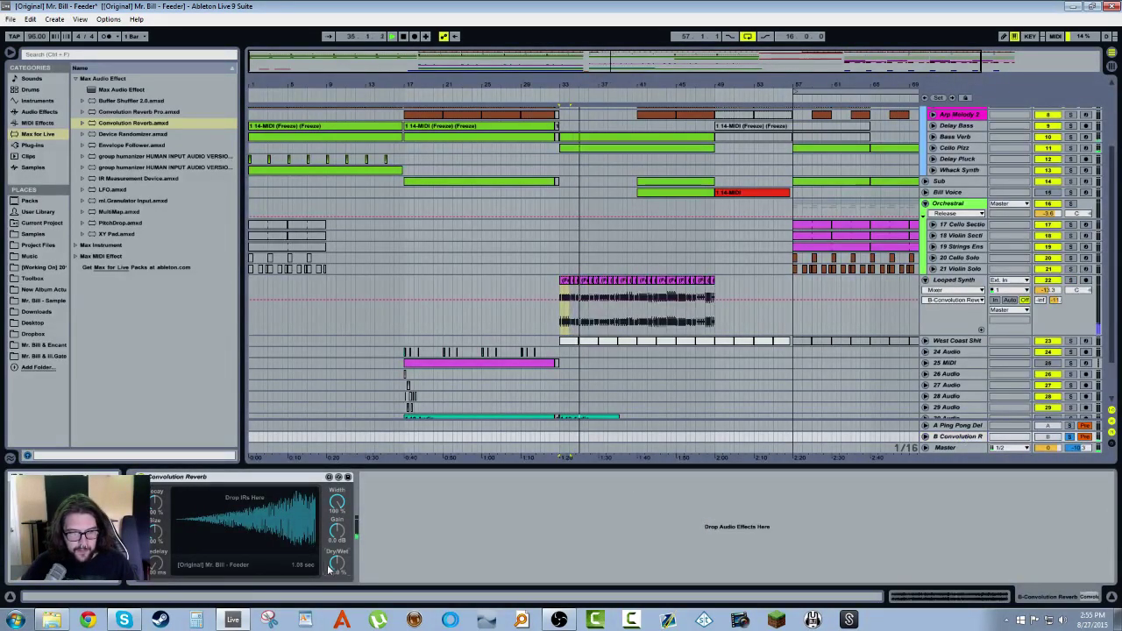
Step: Set the Convolution Reverb's dry/wet to 100% and gain to 5.7 dB, adjusting decay and size to an impulse of about 1.02 s
{"action": "left_click_drag", "start_coordinate": [344, 559], "coordinate": [344, 526]}
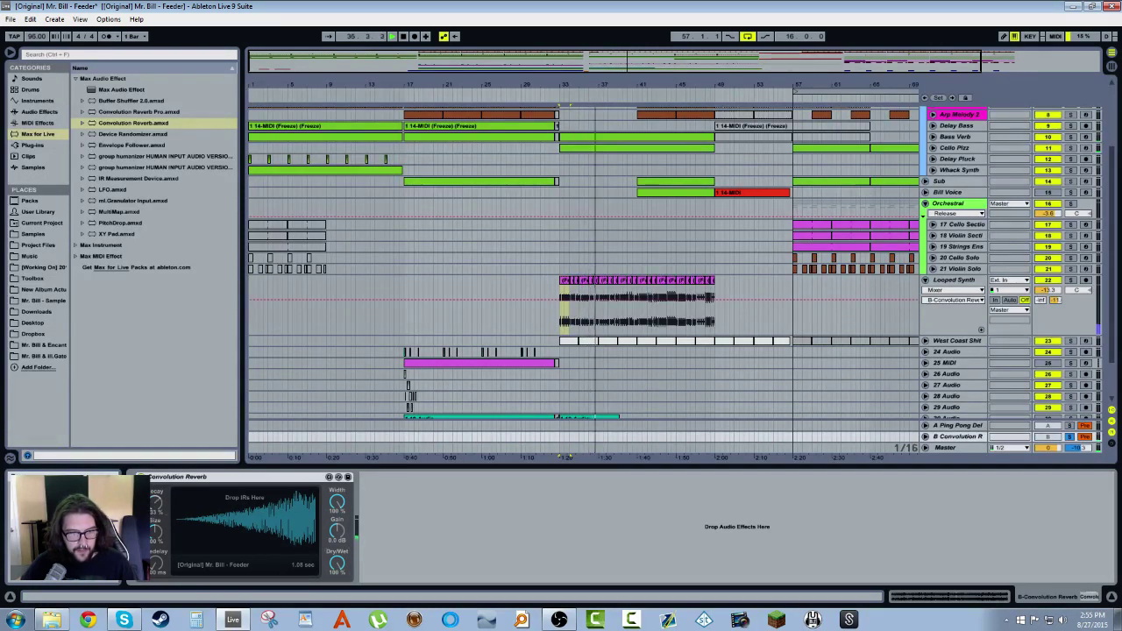
{"action": "mouse_move", "coordinate": [154, 501]}
{"action": "left_mouse_down"}
{"action": "mouse_move", "coordinate": [156, 531]}
{"action": "mouse_move", "coordinate": [154, 507]}
{"action": "left_mouse_up"}
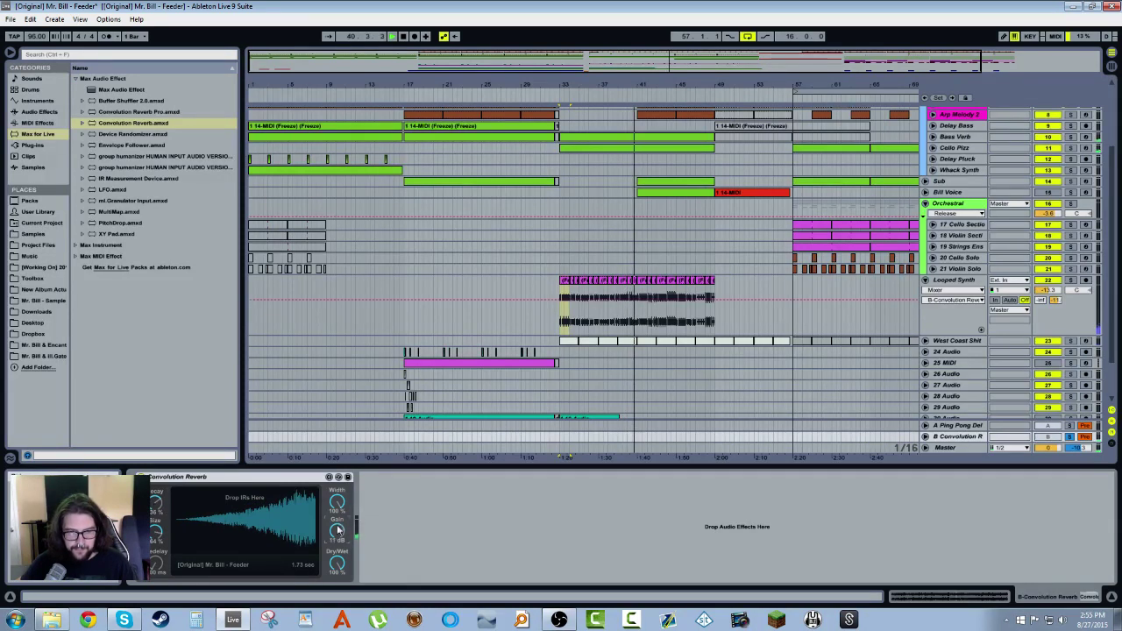
{"action": "mouse_move", "coordinate": [156, 529]}
{"action": "left_mouse_down"}
{"action": "mouse_move", "coordinate": [156, 547]}
{"action": "mouse_move", "coordinate": [157, 533]}
{"action": "left_mouse_up"}
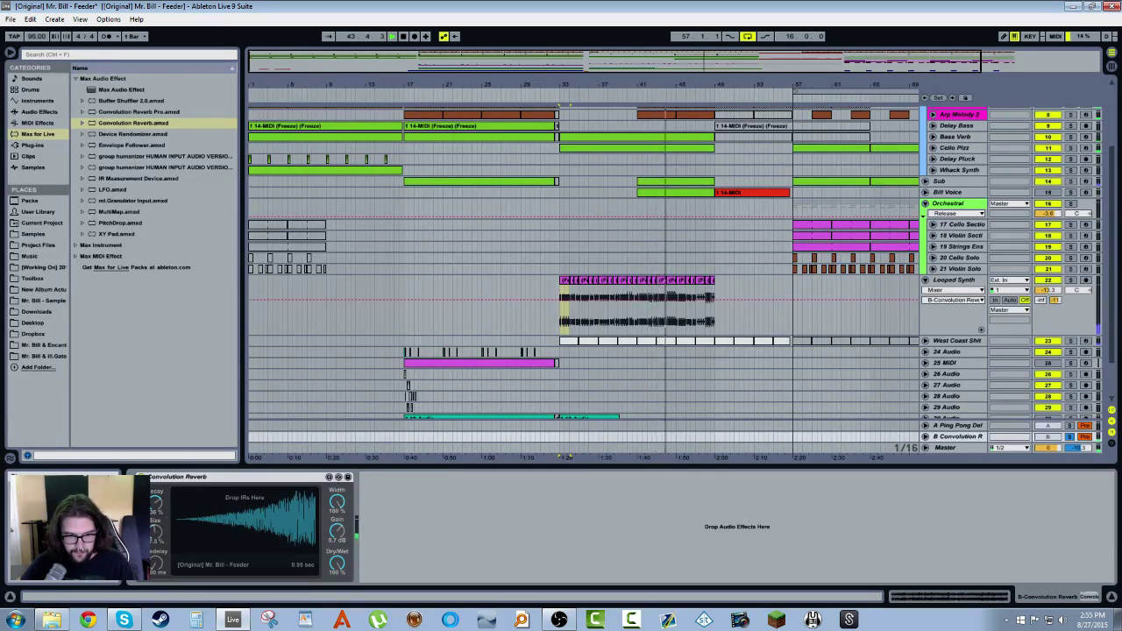
{"action": "left_click_drag", "start_coordinate": [158, 533], "coordinate": [158, 532]}
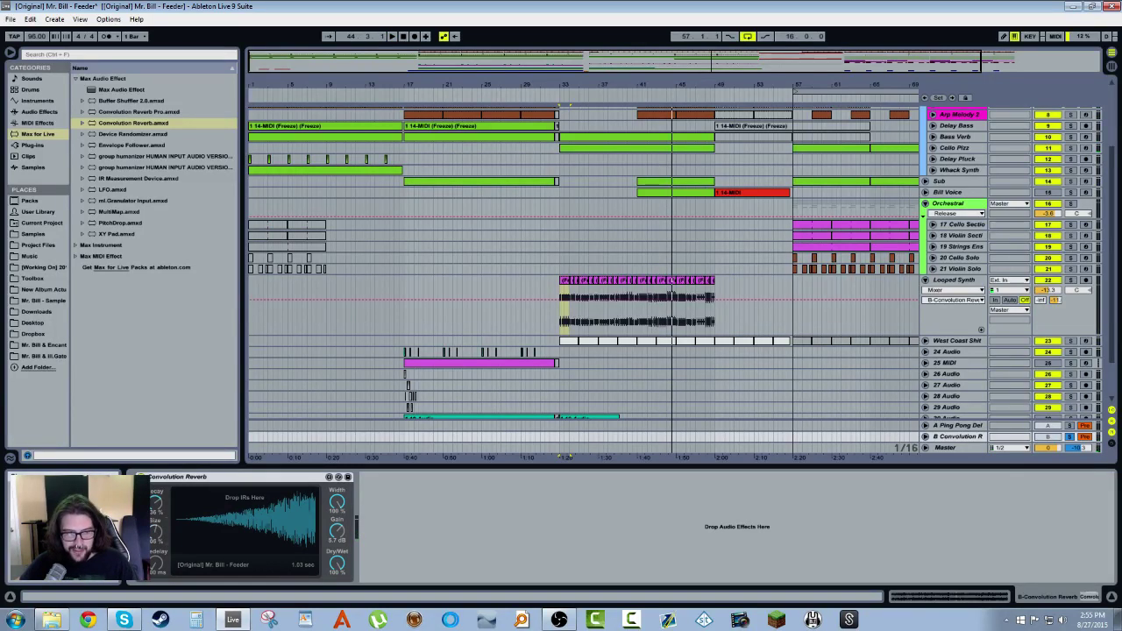
{"action": "left_click_drag", "start_coordinate": [158, 531], "coordinate": [157, 533]}
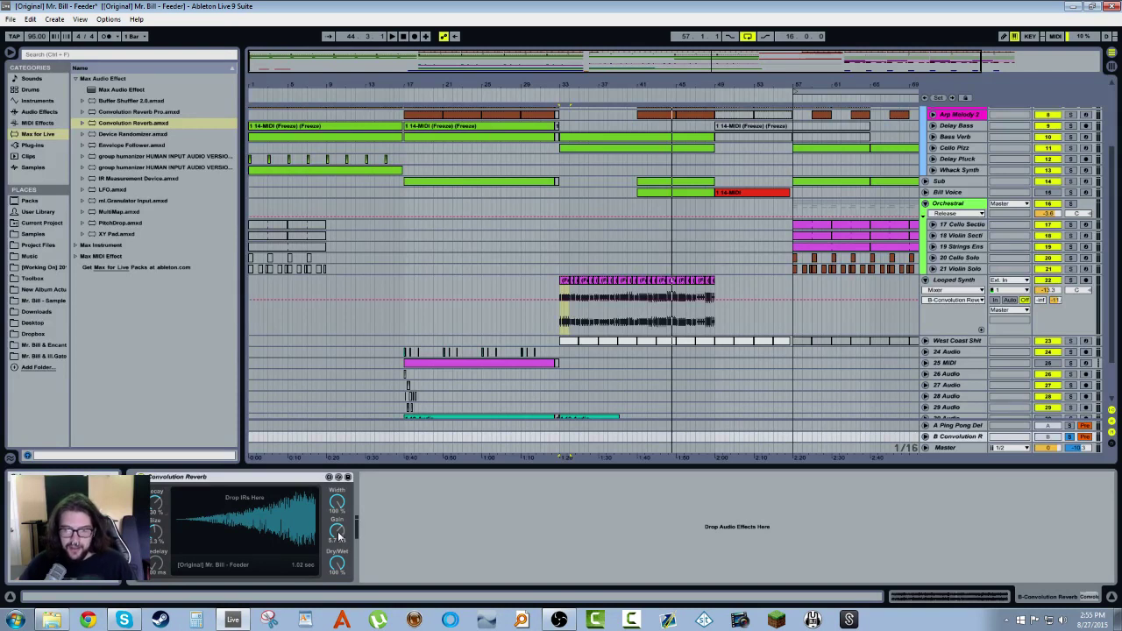
Step: Play again from bar 33 with Looped Synth soloed to hear it with the reversed convolution reverb
{"action": "key", "text": "space"}
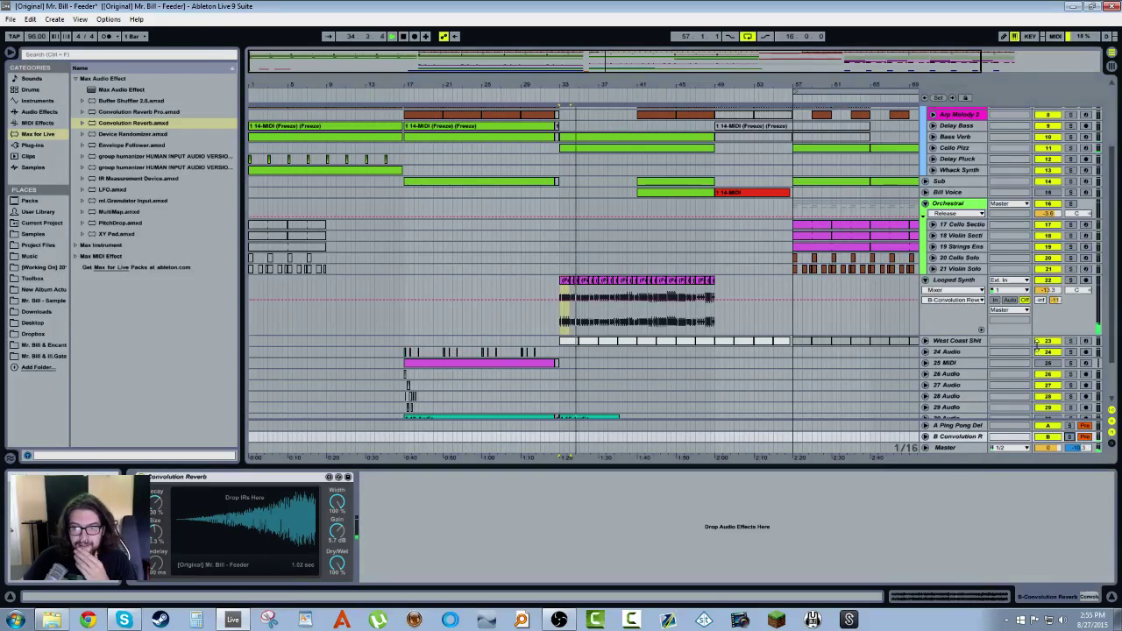
{"action": "left_click", "coordinate": [1069, 281]}
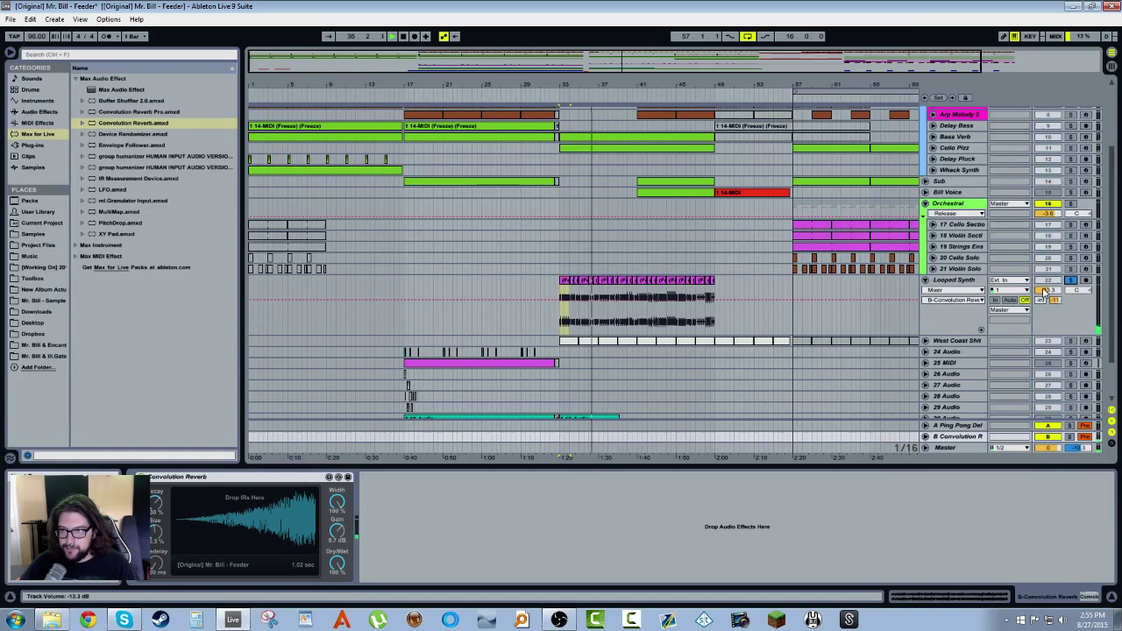
Step: Lower Looped Synth's send to return B to -inf dB during playback and take the track out of solo
{"action": "left_click_drag", "start_coordinate": [1055, 300], "coordinate": [1054, 368]}
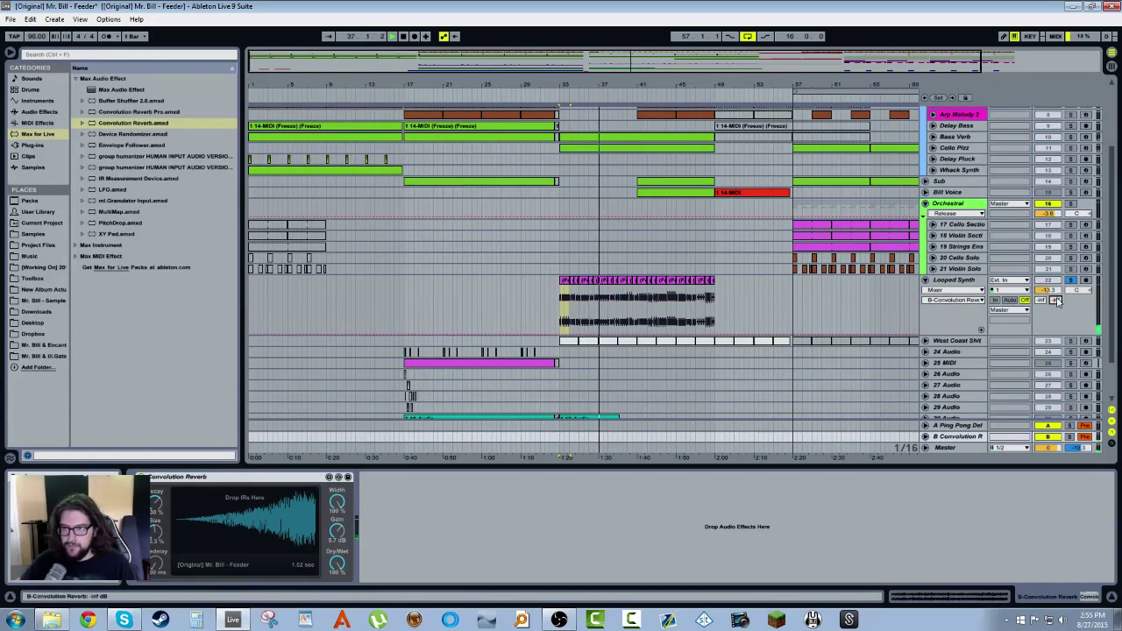
{"action": "left_click", "coordinate": [1069, 280]}
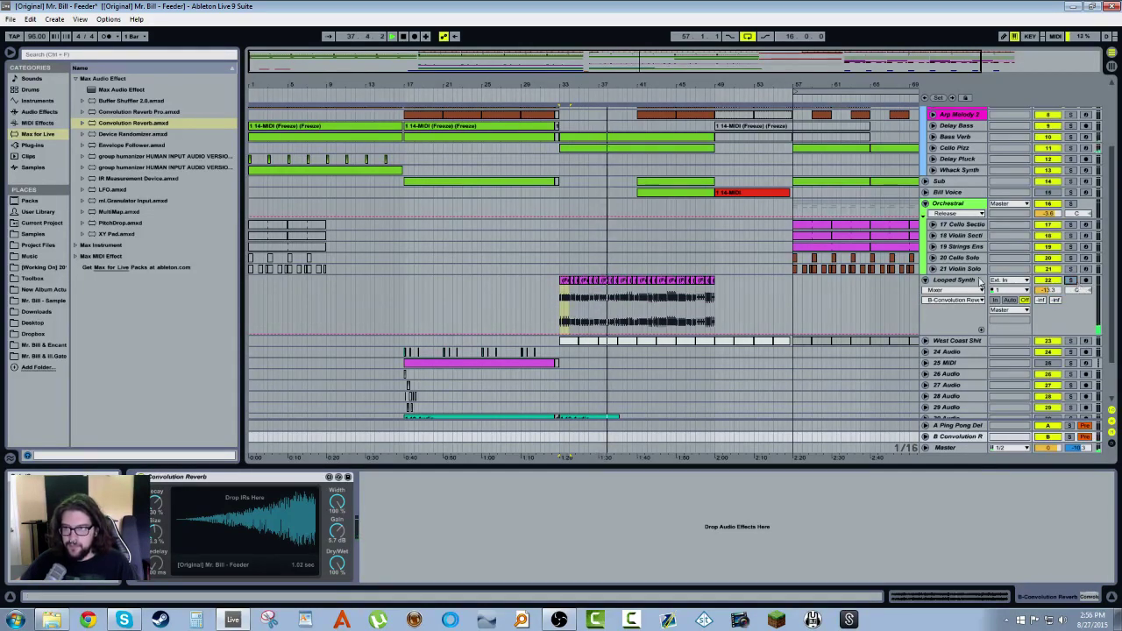
{"action": "left_click", "coordinate": [954, 279]}
{"action": "key", "text": "Delete"}
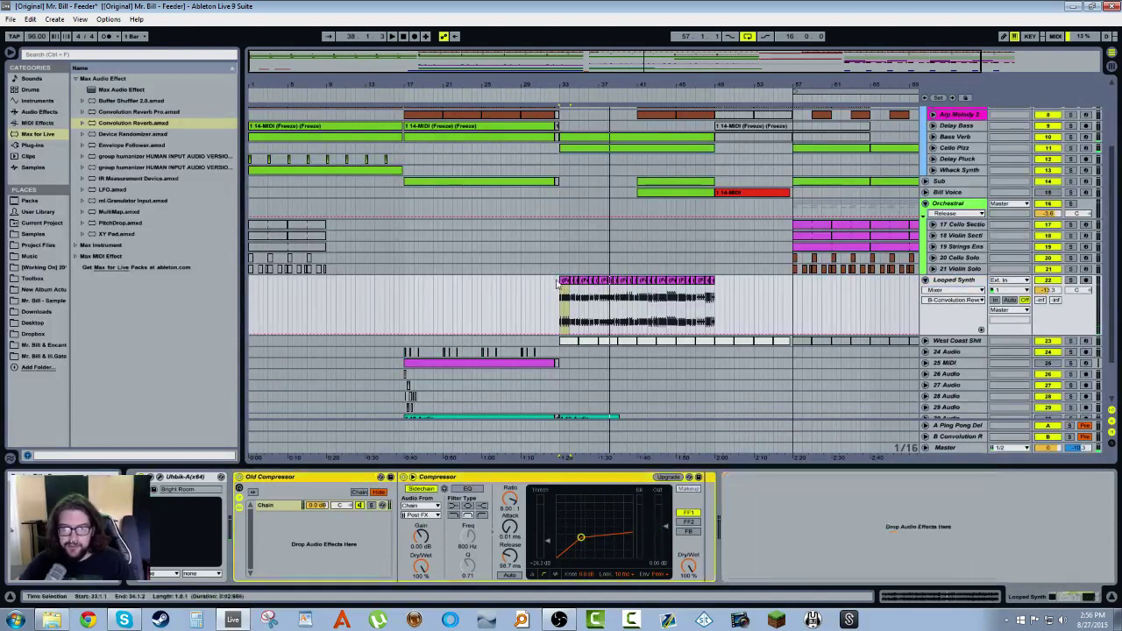
Step: Replay Looped Synth soloed from bar 33, raise its send to return B to -19.7 dB, and collapse the unsoloed track
{"action": "key", "text": "space"}
{"action": "left_click", "coordinate": [1070, 280]}
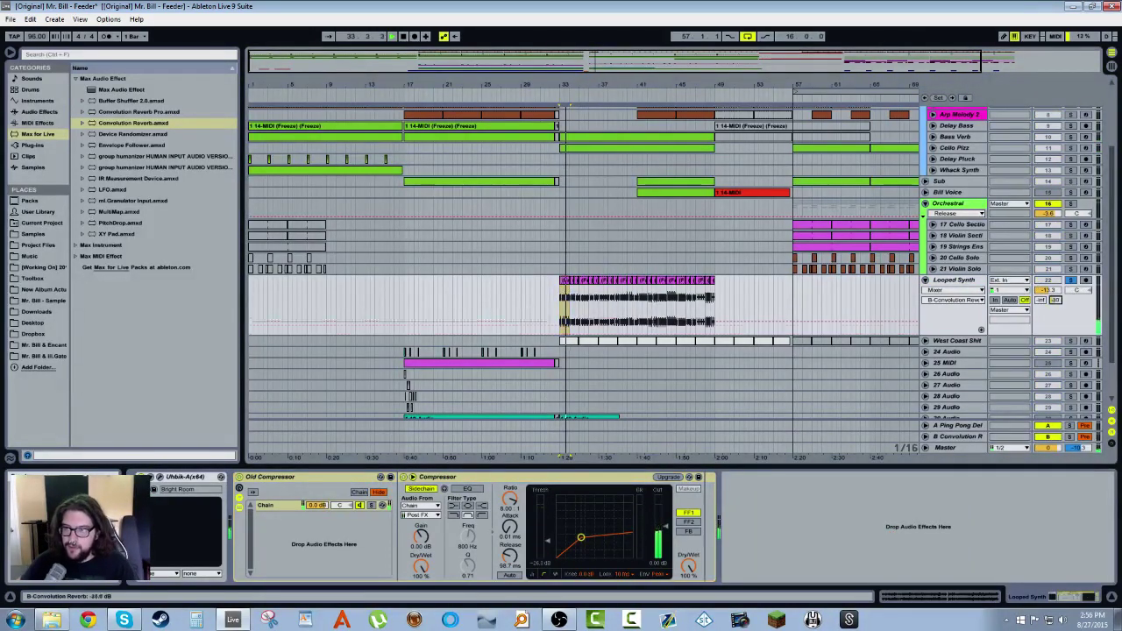
{"action": "mouse_move", "coordinate": [1056, 300]}
{"action": "left_mouse_down"}
{"action": "mouse_move", "coordinate": [1055, 283]}
{"action": "mouse_move", "coordinate": [1055, 302]}
{"action": "left_mouse_up"}
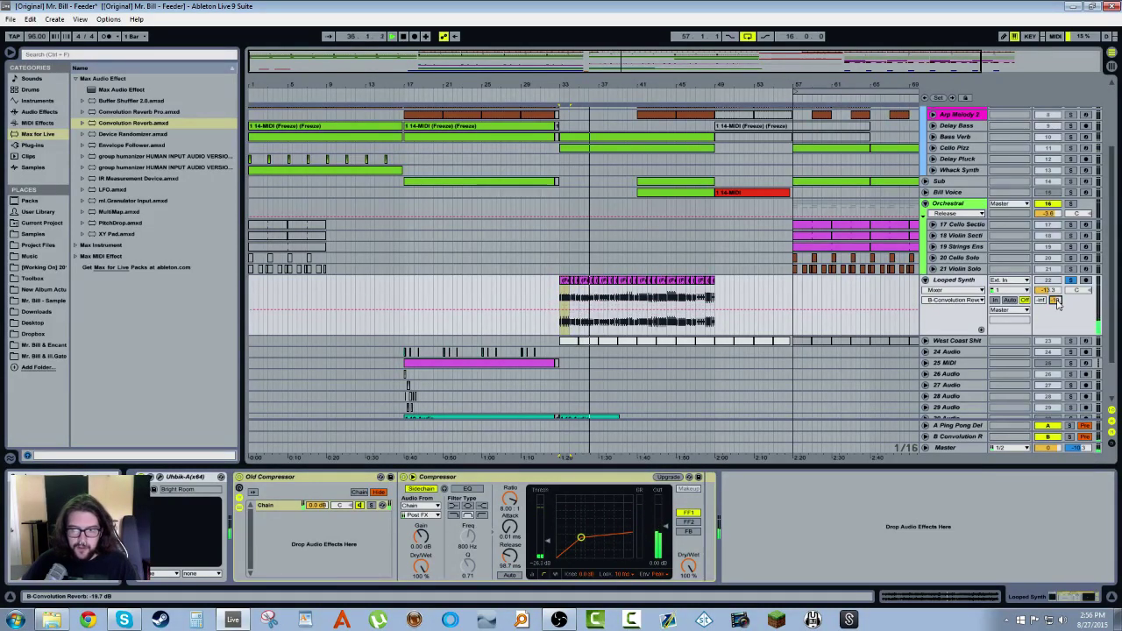
{"action": "left_click", "coordinate": [1070, 437]}
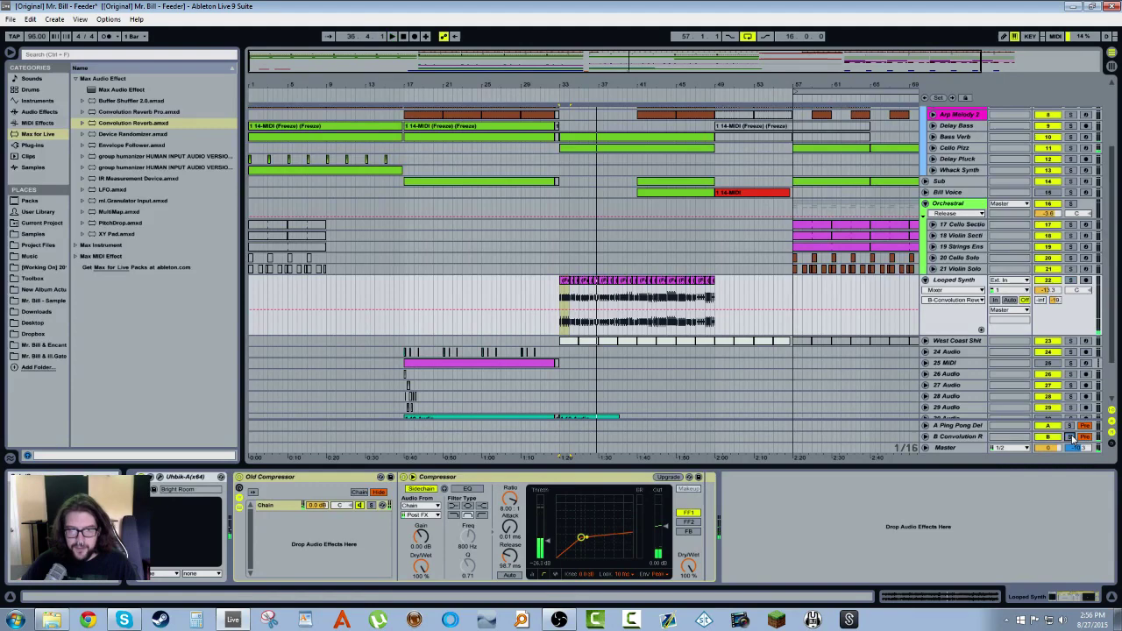
{"action": "left_click", "coordinate": [924, 279]}
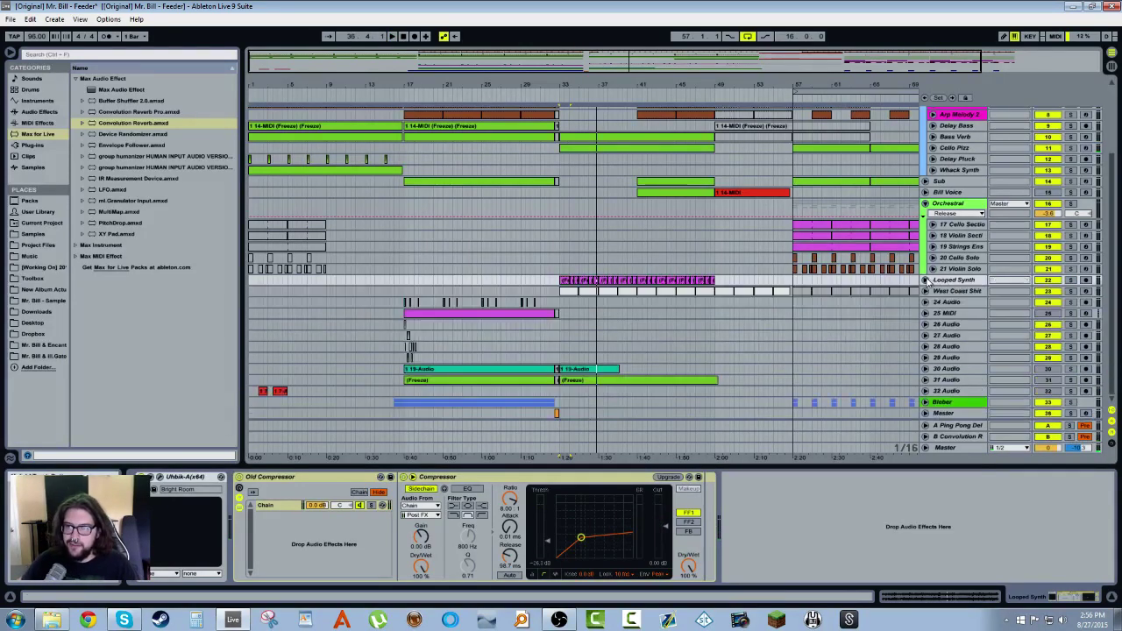
Step: Unfold and solo Main Beat, play its clip from bar 57, and raise its send to return B to about -24 dB
{"action": "left_click_drag", "start_coordinate": [878, 86], "coordinate": [791, 85]}
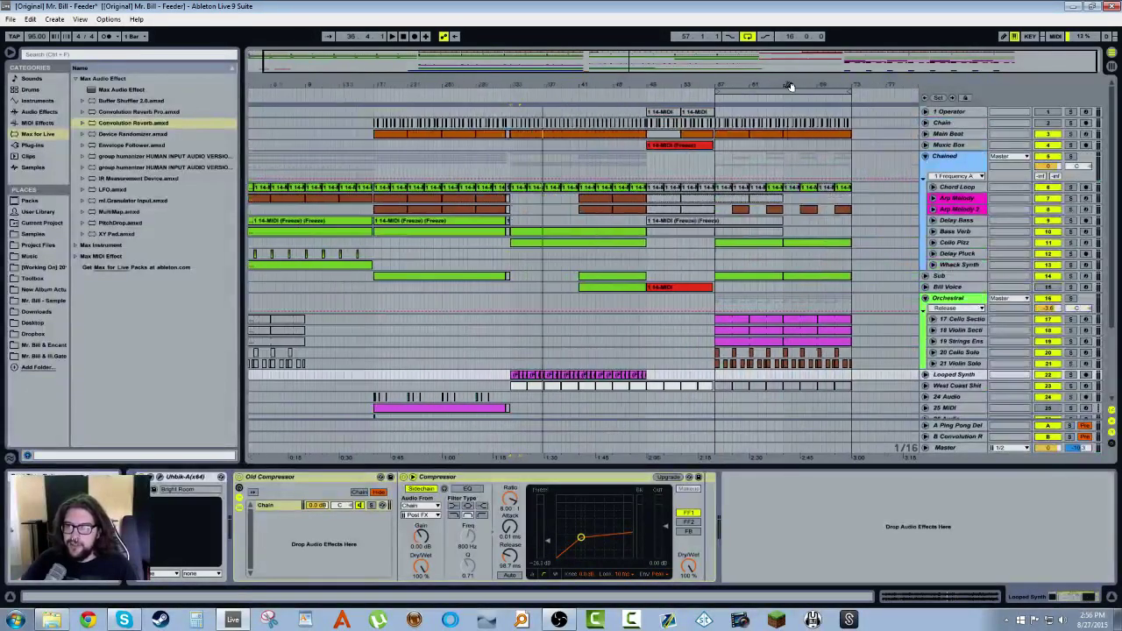
{"action": "left_click", "coordinate": [925, 134]}
{"action": "left_click", "coordinate": [741, 140]}
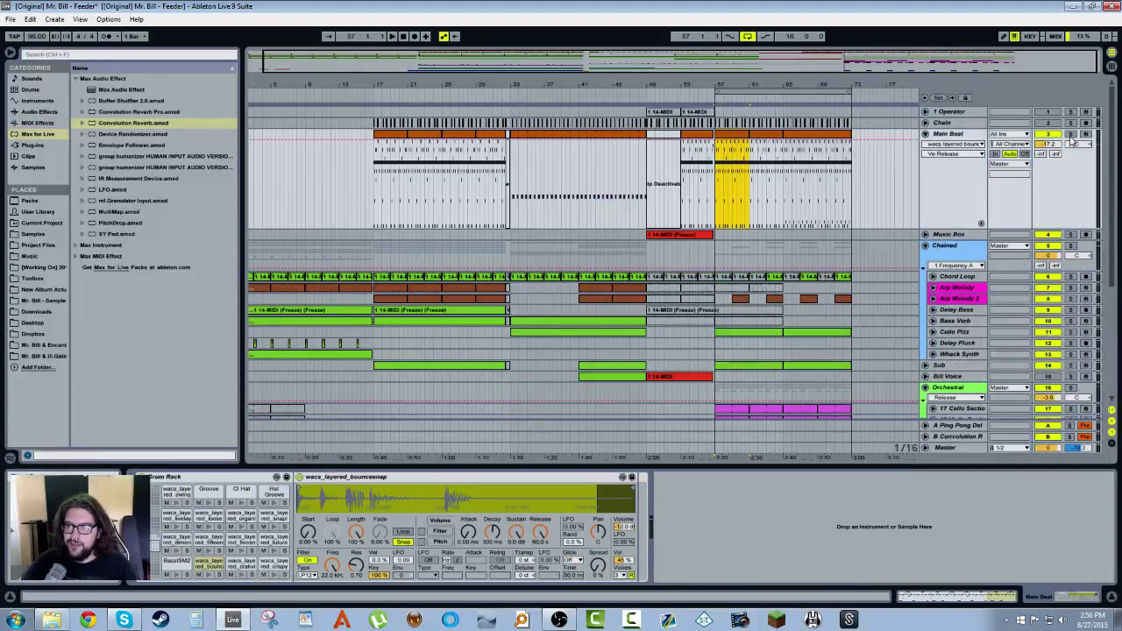
{"action": "left_click_drag", "start_coordinate": [765, 80], "coordinate": [684, 158]}
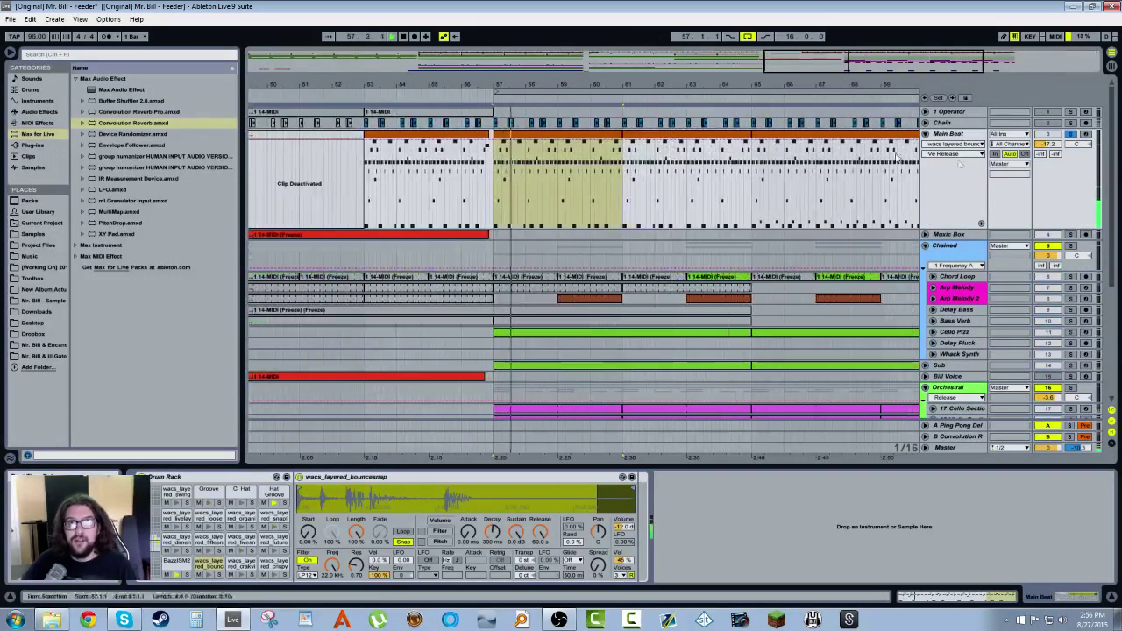
{"action": "key", "text": "space"}
{"action": "left_click_drag", "start_coordinate": [1058, 159], "coordinate": [1058, 140]}
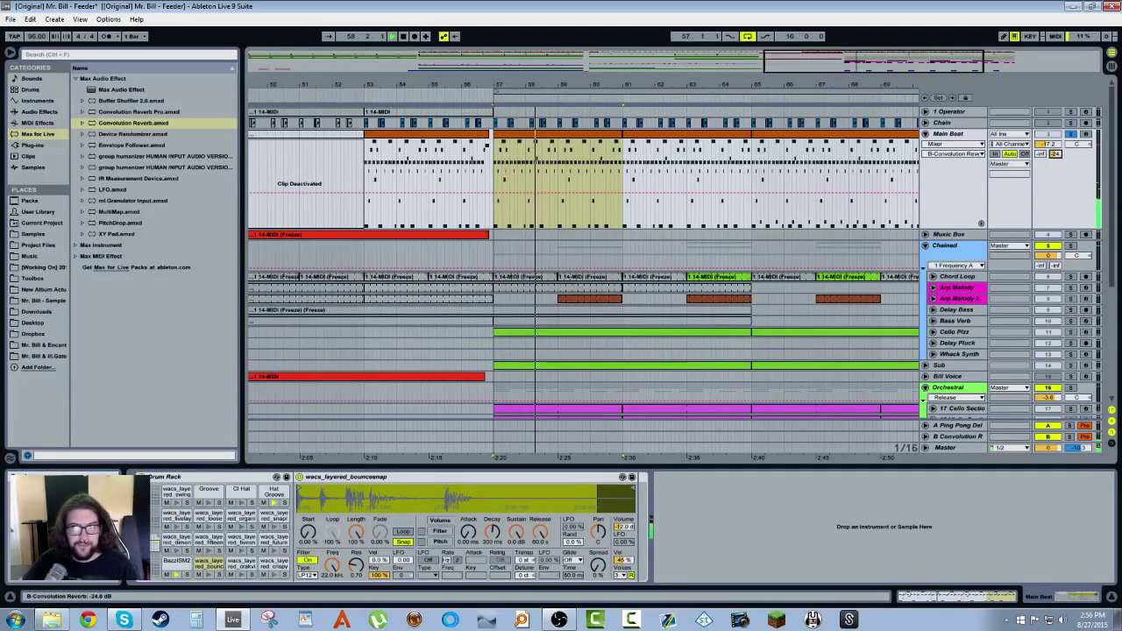
Step: Adjust the size of return B's Convolution Reverb to an impulse of 1.03 s while the beat plays
{"action": "left_click", "coordinate": [955, 436]}
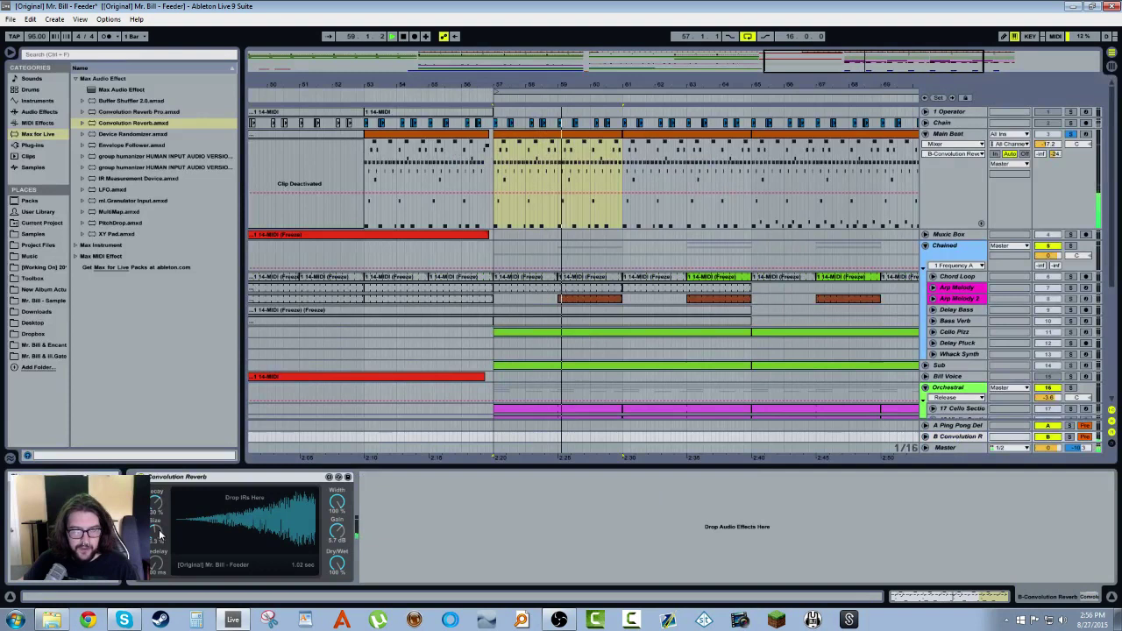
{"action": "mouse_move", "coordinate": [159, 534]}
{"action": "left_mouse_down"}
{"action": "mouse_move", "coordinate": [157, 524]}
{"action": "mouse_move", "coordinate": [156, 543]}
{"action": "left_mouse_up"}
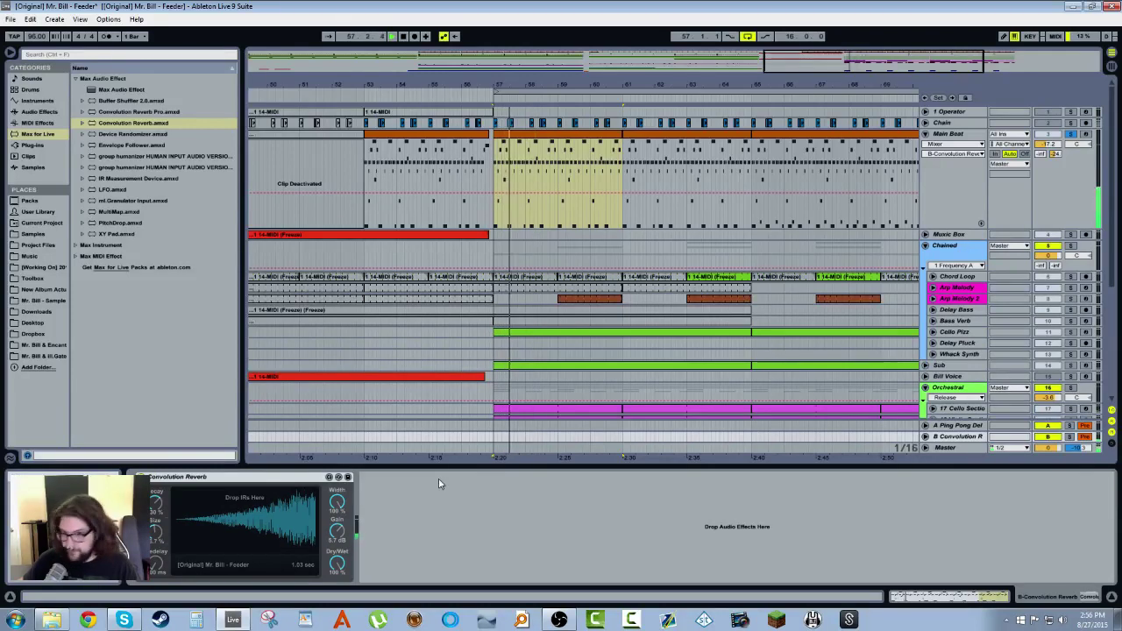
Step: Deactivate the Main Beat clip from 57.1.2 to 61.1.1 so only its first sixteenth note at bar 57 stays active
{"action": "left_click", "coordinate": [963, 134]}
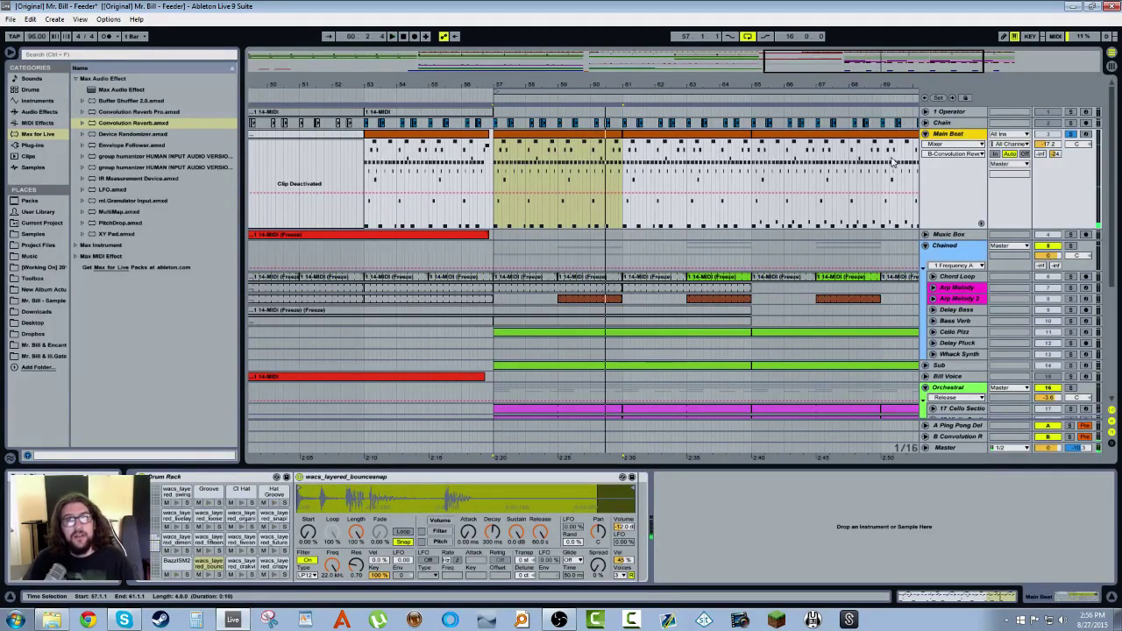
{"action": "left_click", "coordinate": [519, 145]}
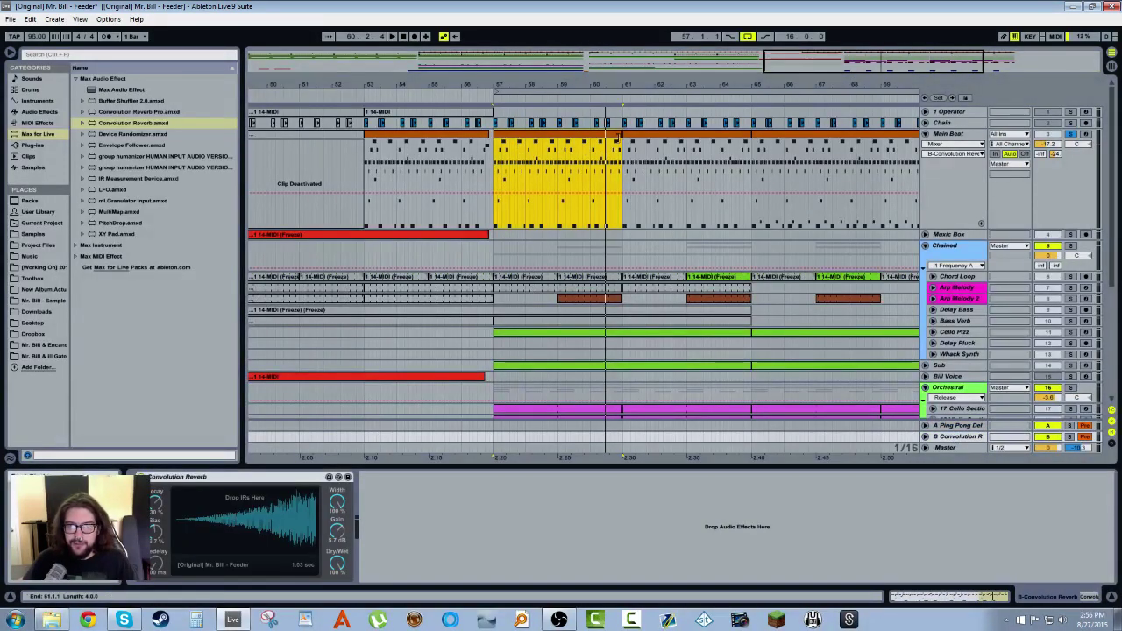
{"action": "left_click", "coordinate": [618, 137]}
{"action": "left_click_drag", "start_coordinate": [620, 85], "coordinate": [826, 175]}
{"action": "left_click", "coordinate": [829, 175]}
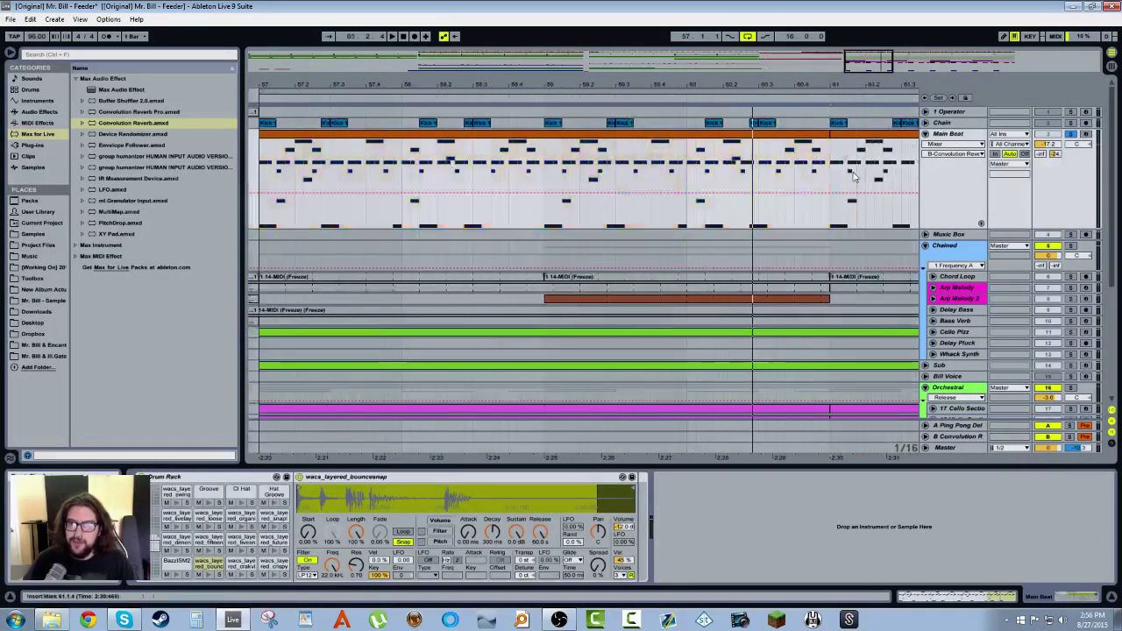
{"action": "left_click_drag", "start_coordinate": [824, 80], "coordinate": [912, 117]}
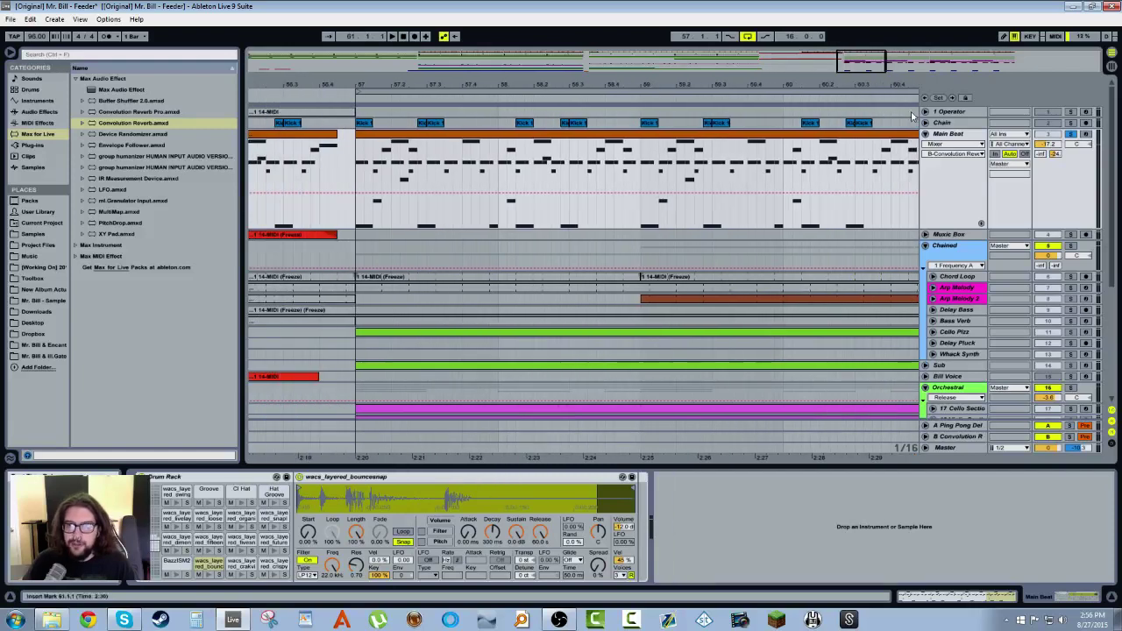
{"action": "left_click", "coordinate": [368, 171], "text": "shift"}
{"action": "key", "text": "0"}
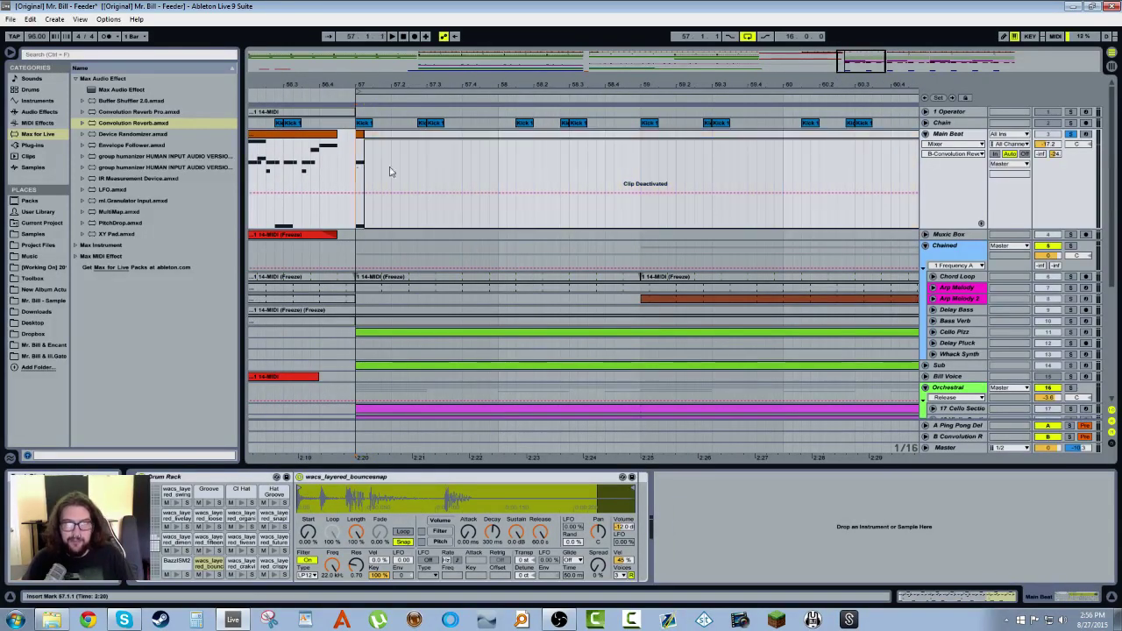
Step: Delete the Convolution Reverb from return B and reselect the Main Beat track at bar 57
{"action": "left_click", "coordinate": [957, 437]}
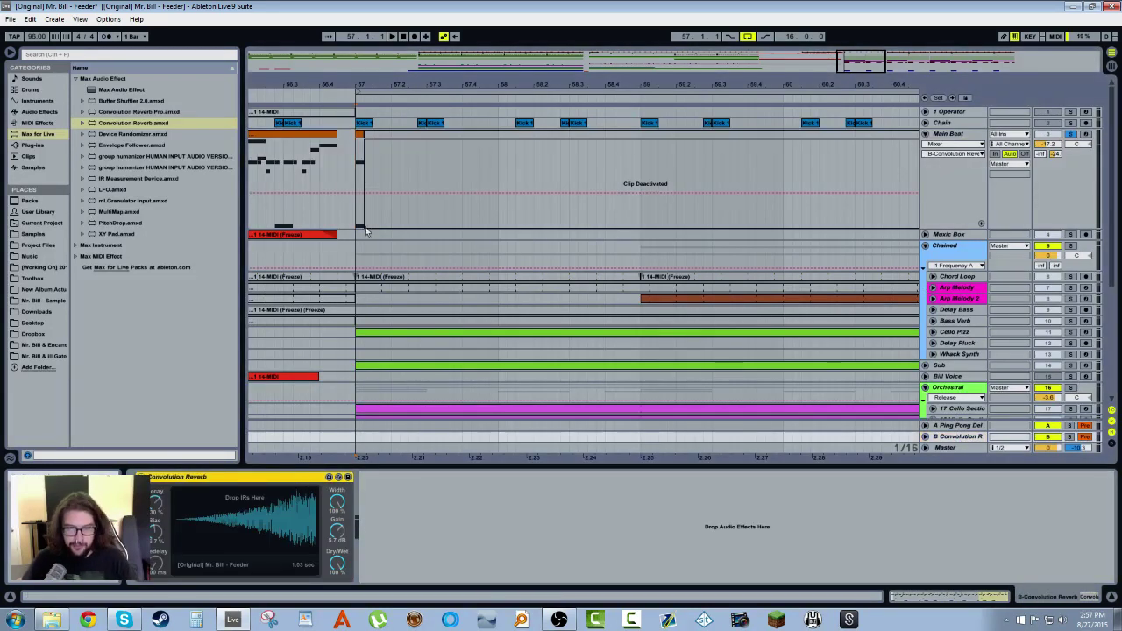
{"action": "left_click", "coordinate": [370, 166]}
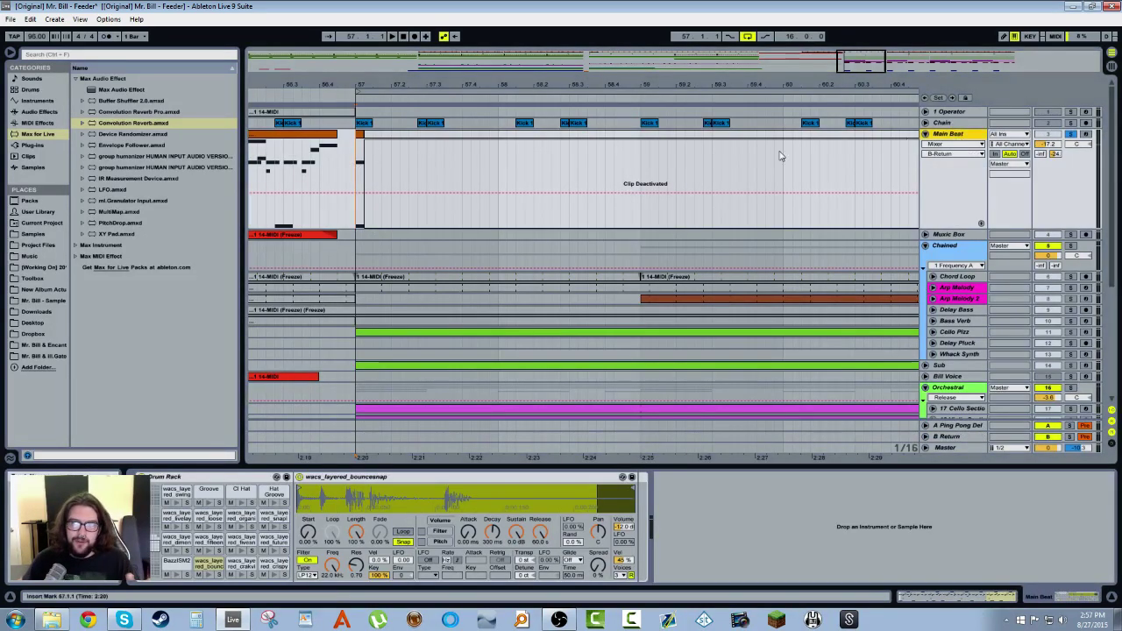
{"action": "left_click", "coordinate": [39, 113]}
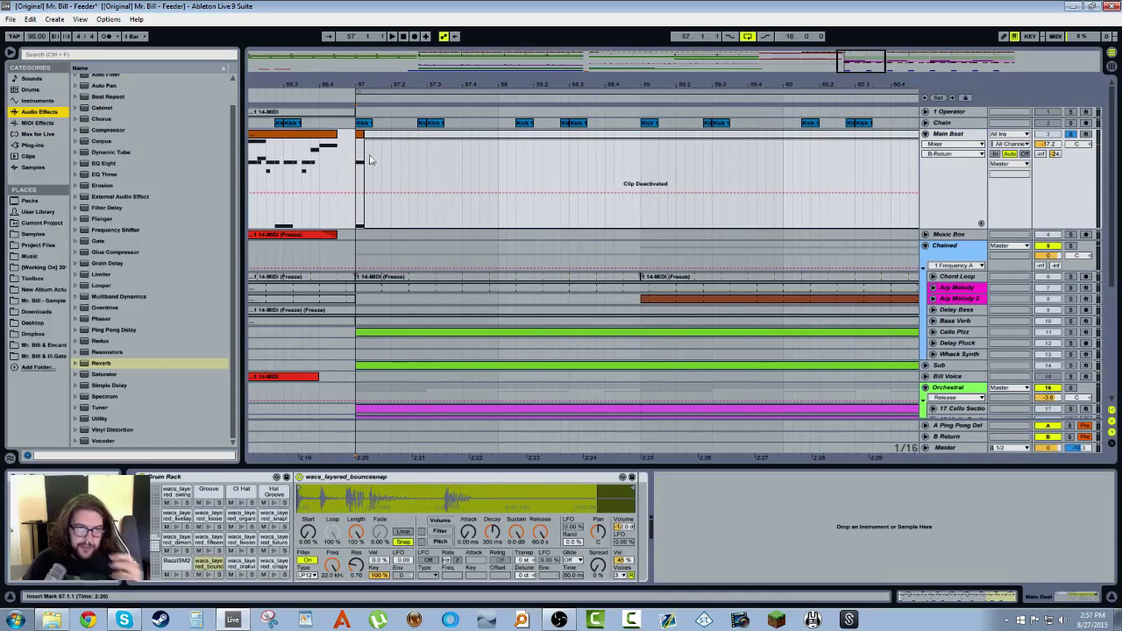
{"action": "left_click", "coordinate": [359, 158]}
{"action": "key", "text": "space"}
{"action": "key", "text": "space"}
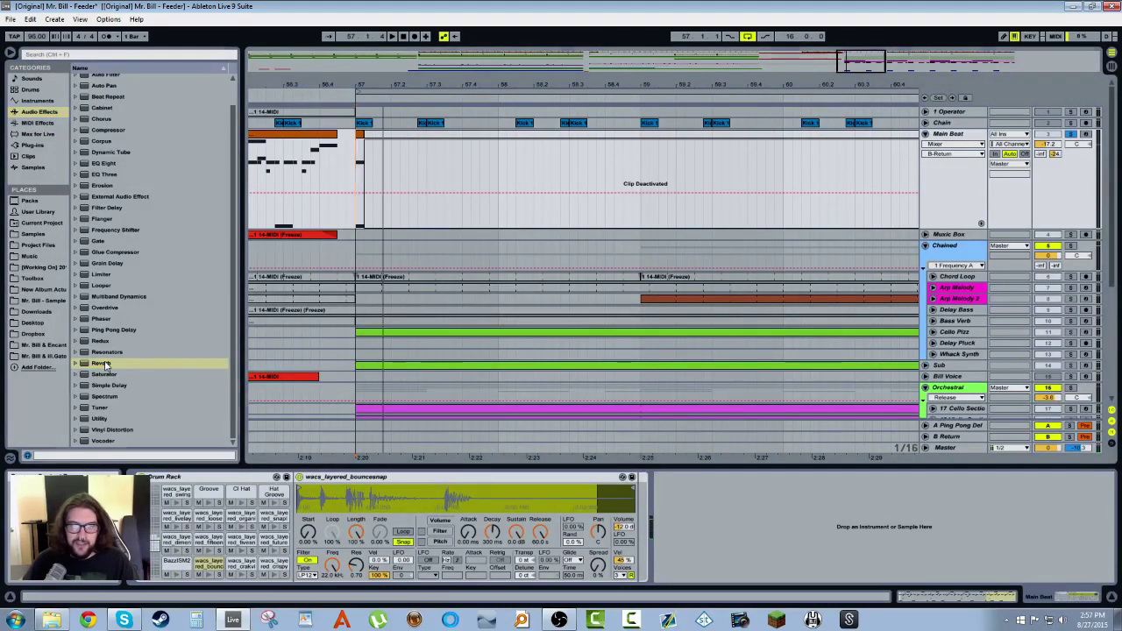
{"action": "left_click_drag", "start_coordinate": [104, 366], "coordinate": [691, 514]}
Step: Insert a new audio track directly below Main Beat
{"action": "left_click_drag", "start_coordinate": [942, 153], "coordinate": [952, 140]}
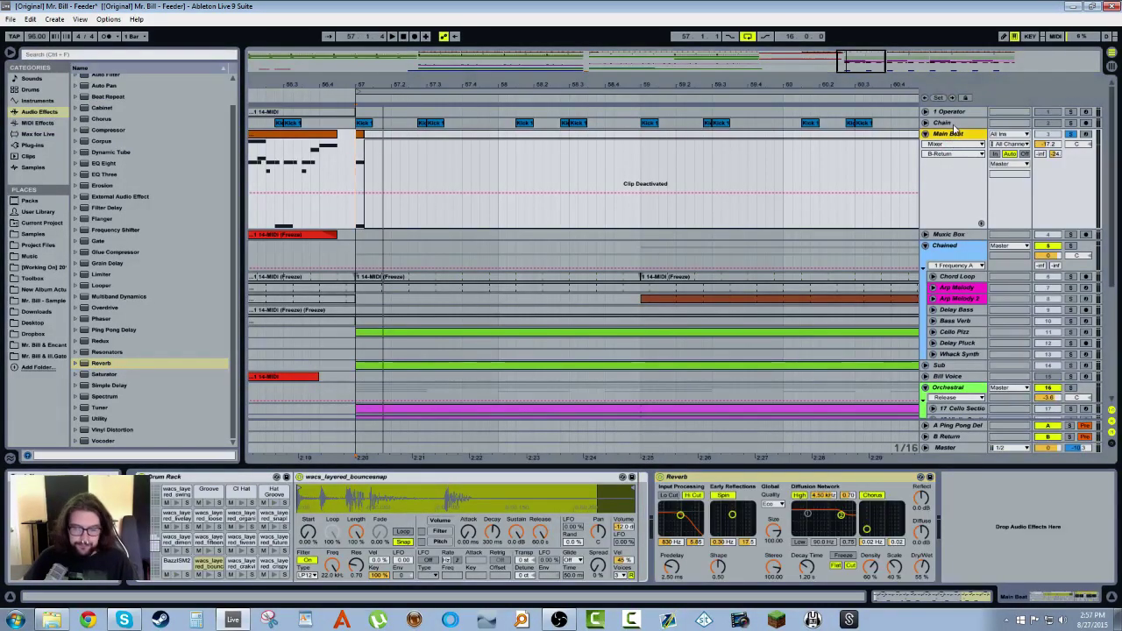
{"action": "key", "text": "ctrl+t"}
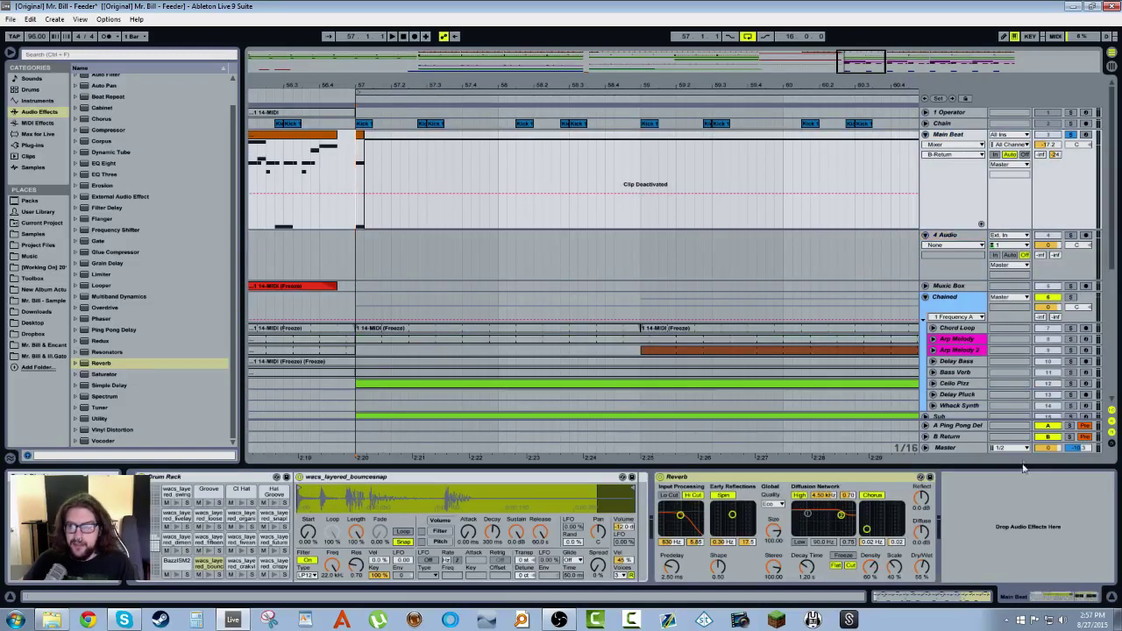
Step: Turn off the Reverb's hi cut, spin, high shelf and chorus, set dry/wet to 100%, and shorten the decay time
{"action": "left_click", "coordinate": [689, 495]}
{"action": "left_click", "coordinate": [721, 495]}
{"action": "left_click", "coordinate": [798, 496]}
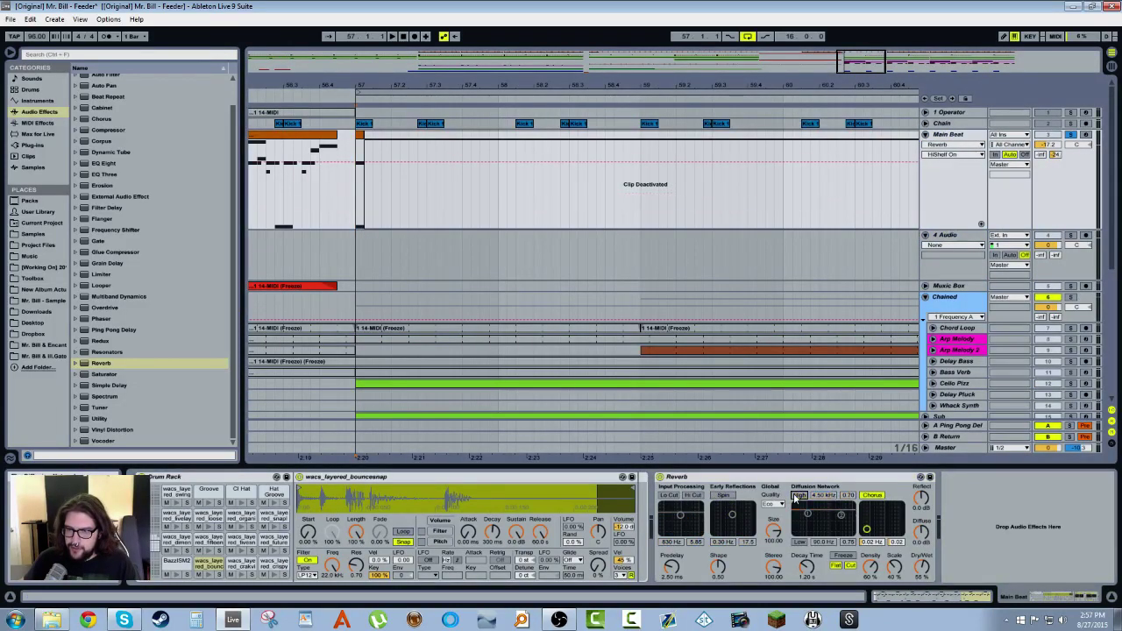
{"action": "left_click", "coordinate": [871, 495]}
{"action": "left_click_drag", "start_coordinate": [921, 566], "coordinate": [921, 508]}
{"action": "left_click", "coordinate": [807, 567]}
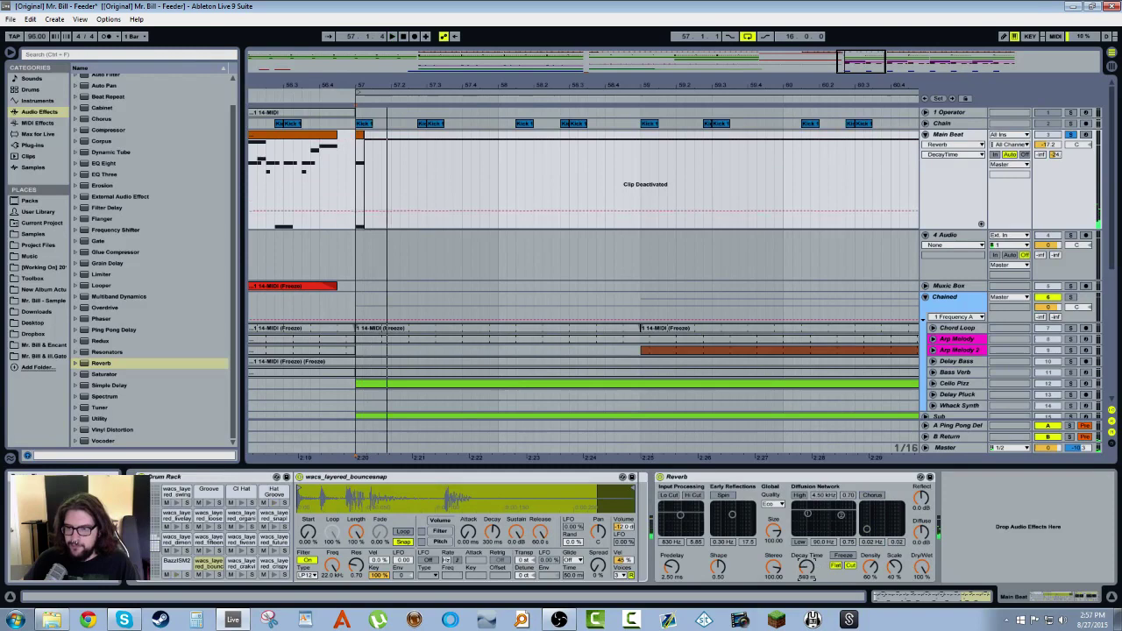
Step: Set the 4 Audio track's input to Resampling, arm it, and record the reverberated hit from bar 57
{"action": "left_click", "coordinate": [1008, 235]}
{"action": "left_click", "coordinate": [1043, 282]}
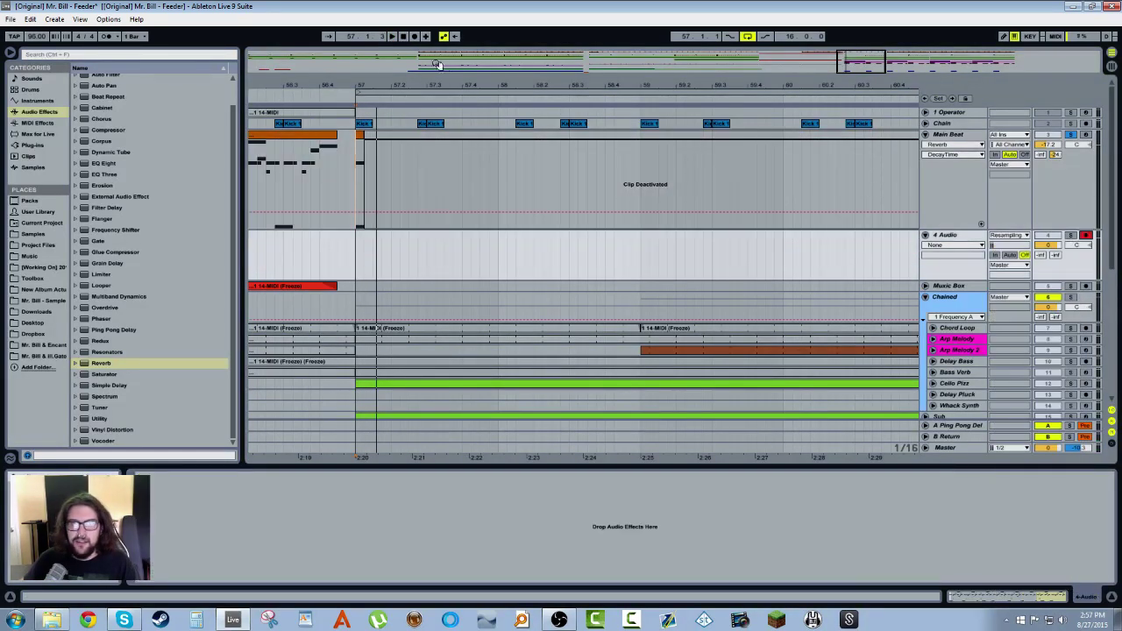
{"action": "left_click", "coordinate": [415, 36]}
{"action": "key", "text": "space"}
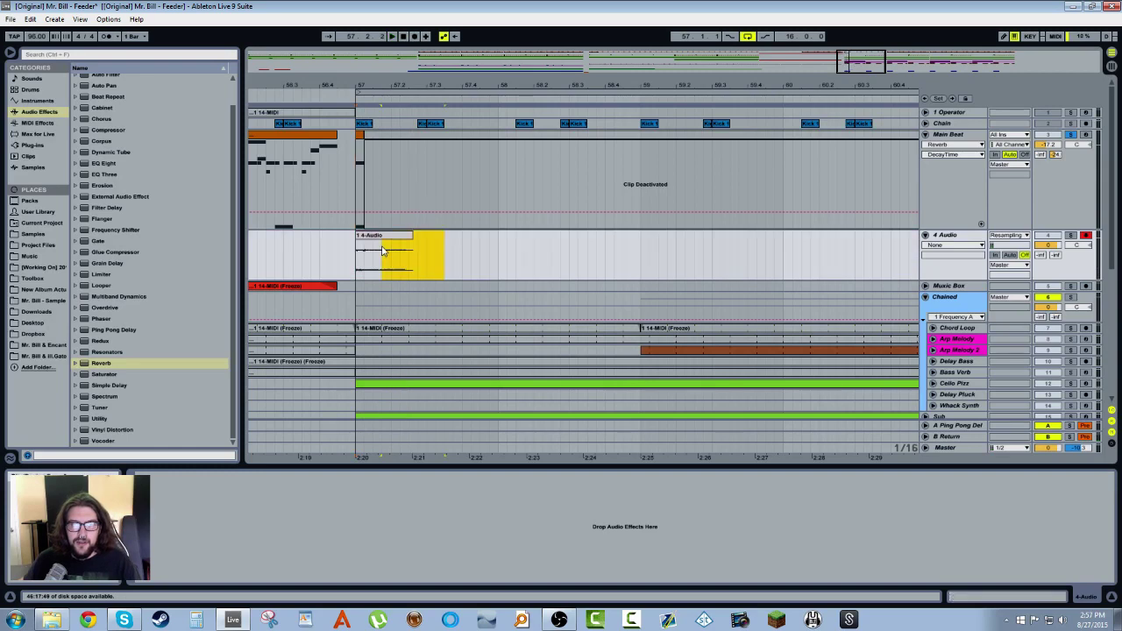
Step: Trim the 4 Audio recording to end near 57.2, reverse it, and show its fades to give it a fade-in
{"action": "double_click", "coordinate": [384, 238]}
{"action": "right_click", "coordinate": [409, 249]}
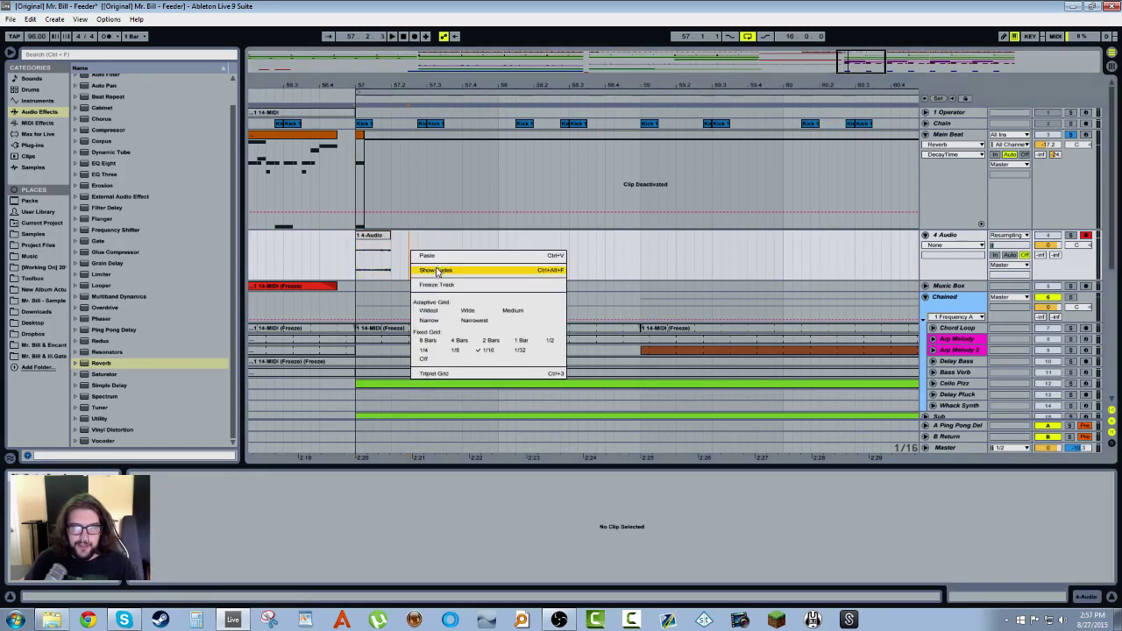
{"action": "left_click", "coordinate": [438, 271]}
{"action": "left_click", "coordinate": [367, 250]}
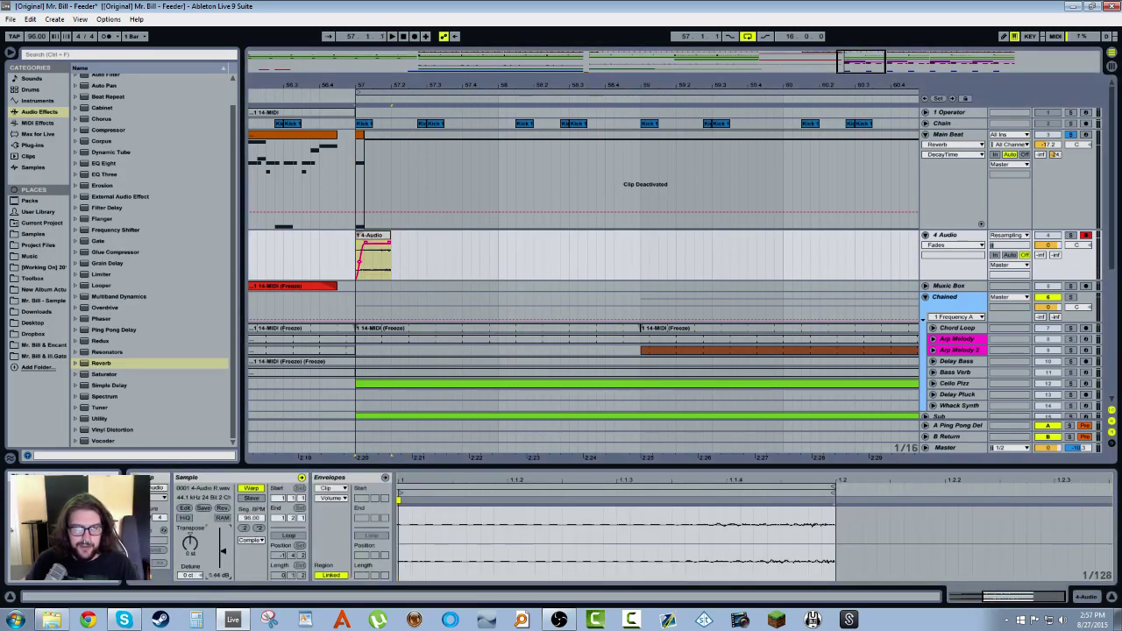
Step: Audition the reversed swell with 4 Audio soloed, raise its clip gain, and consolidate the clip from 57.1.1 to 57.2.1
{"action": "key", "text": "space"}
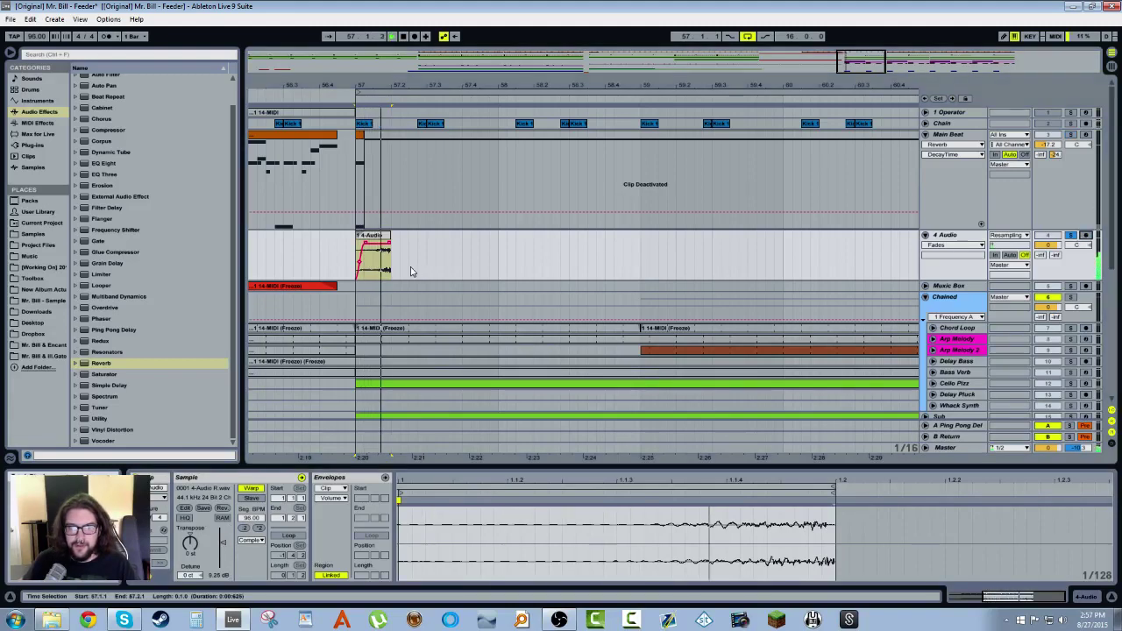
{"action": "key", "text": "space"}
{"action": "left_click", "coordinate": [381, 237]}
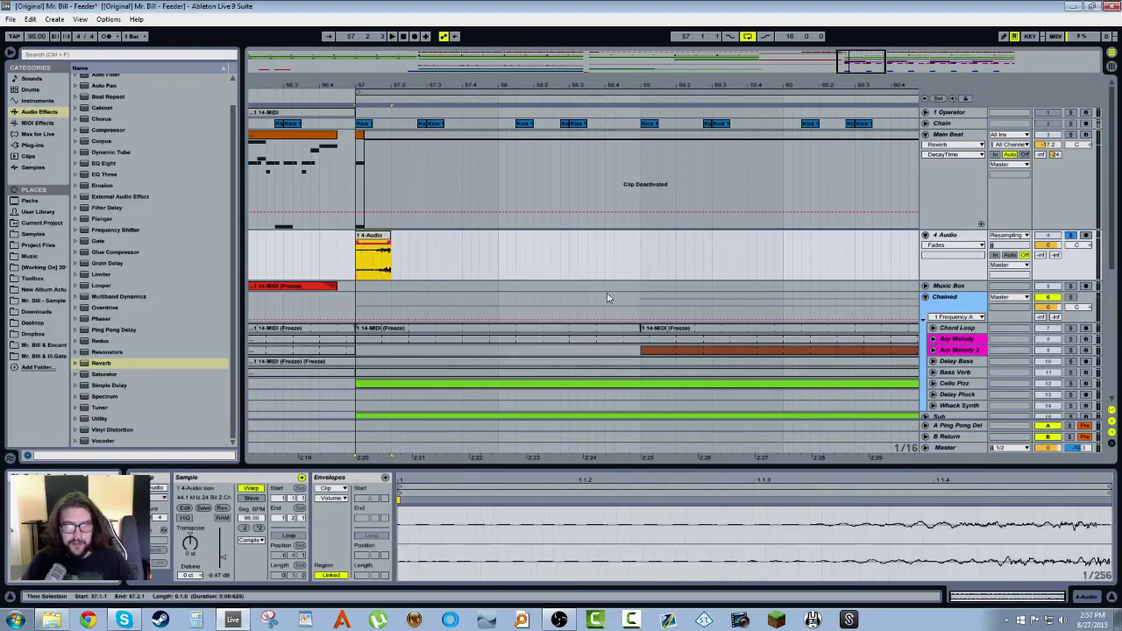
Step: Add the Max for Live Convolution Reverb to return B and load the reversed 4 Audio clip as its impulse
{"action": "left_click", "coordinate": [964, 439]}
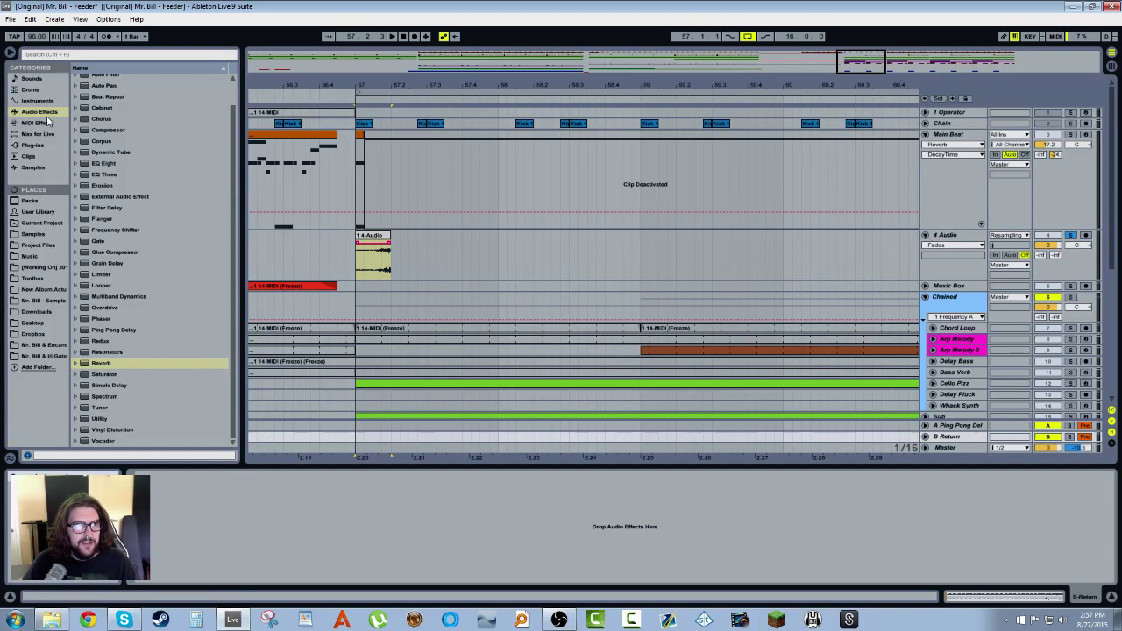
{"action": "left_click", "coordinate": [35, 146]}
{"action": "left_click", "coordinate": [32, 135]}
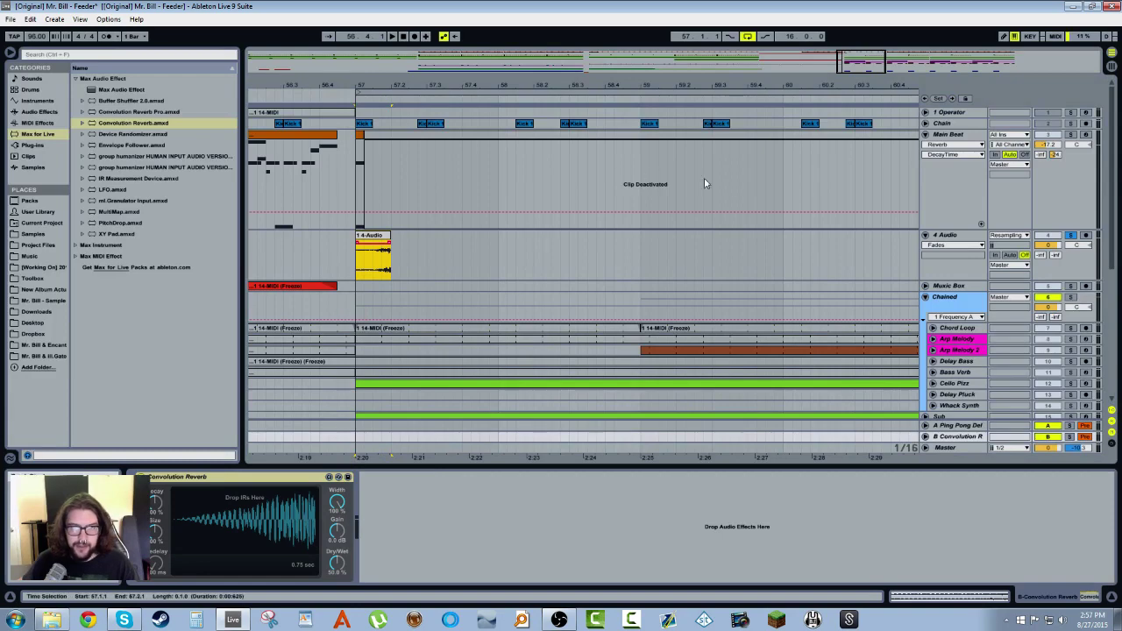
Step: Reactivate the deactivated Main Beat clip from bar 57 to 61 and delete the 4 Audio track
{"action": "left_click_drag", "start_coordinate": [719, 66], "coordinate": [719, 11]}
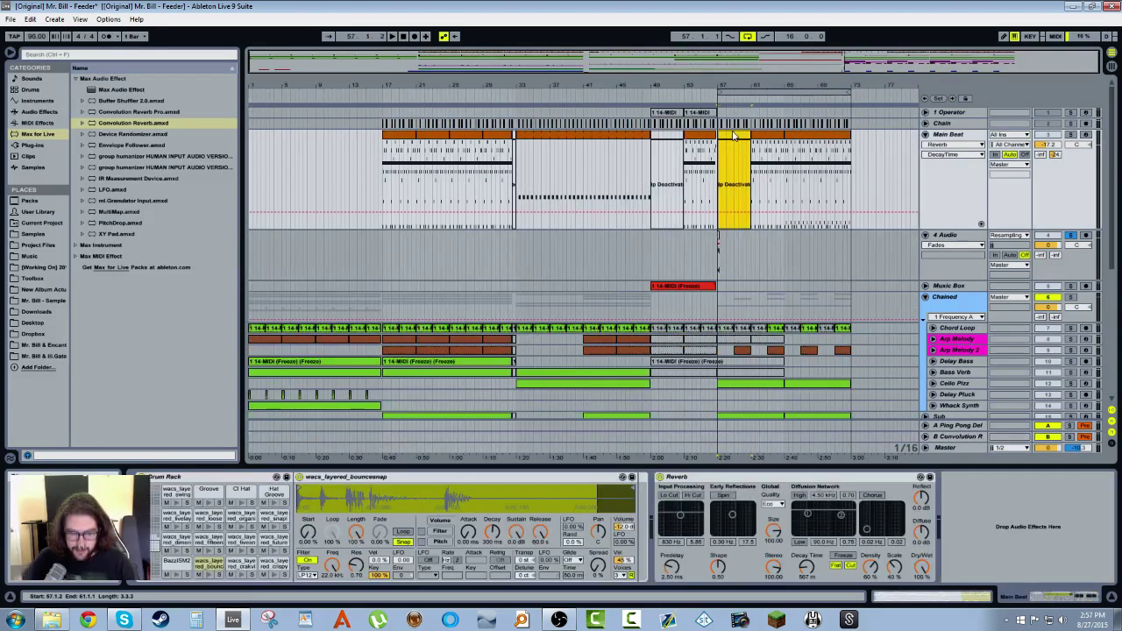
{"action": "key", "text": "0"}
{"action": "key", "text": "plus"}
{"action": "key", "text": "plus"}
{"action": "key", "text": "plus"}
{"action": "key", "text": "plus"}
{"action": "left_click", "coordinate": [973, 235]}
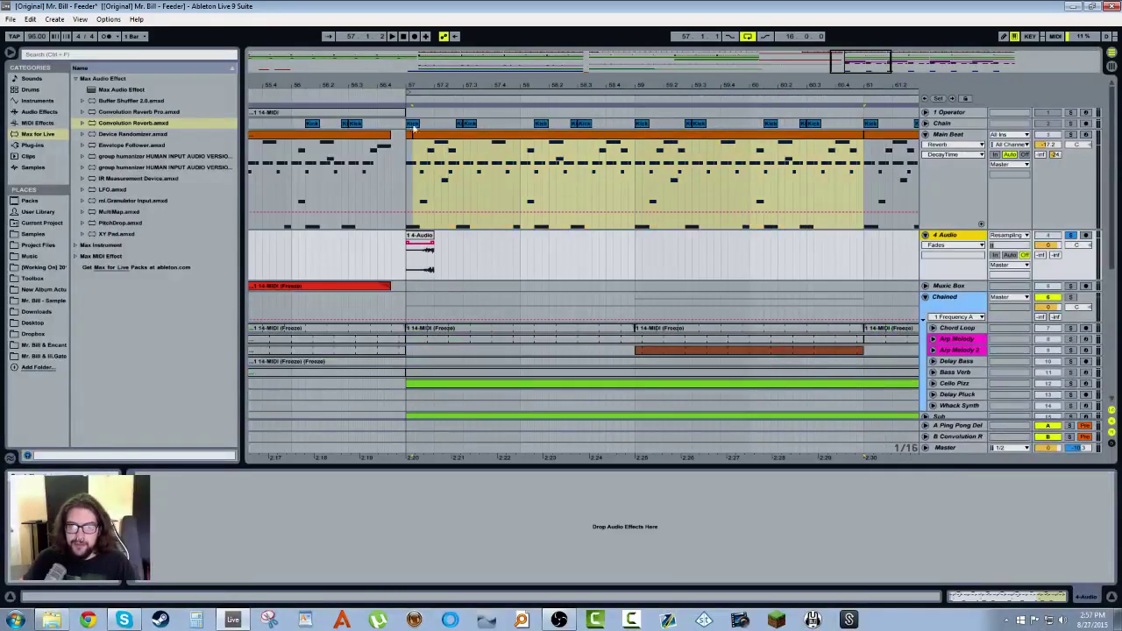
{"action": "key", "text": "Delete"}
Step: Remove the Reverb device from the Main Beat track so the beat itself stays dry
{"action": "left_click", "coordinate": [1093, 158]}
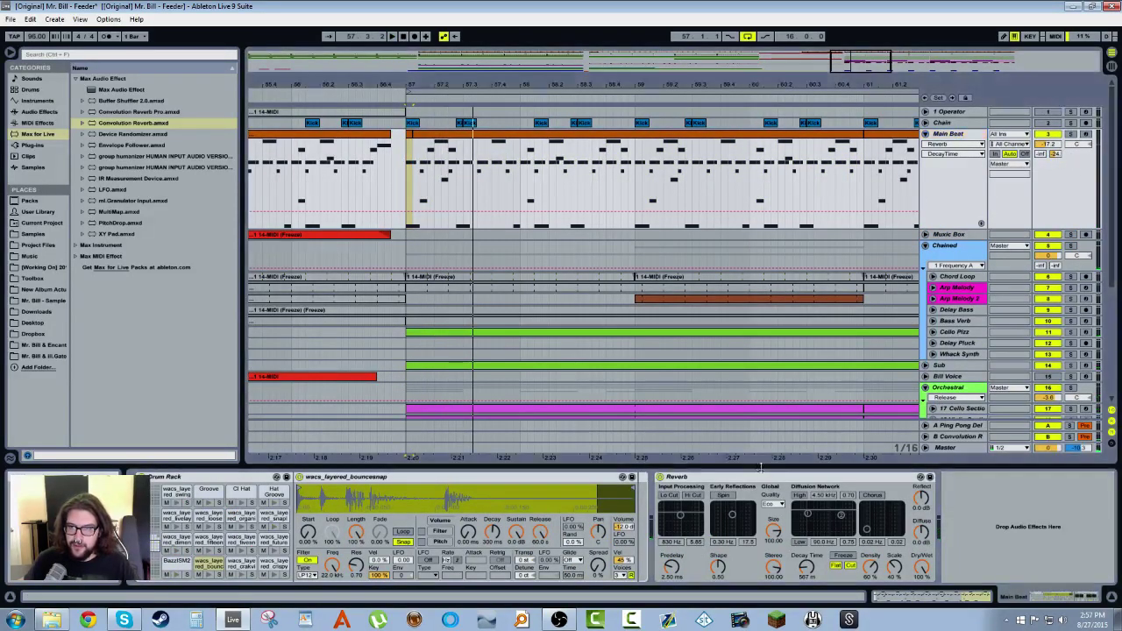
{"action": "left_click", "coordinate": [407, 154]}
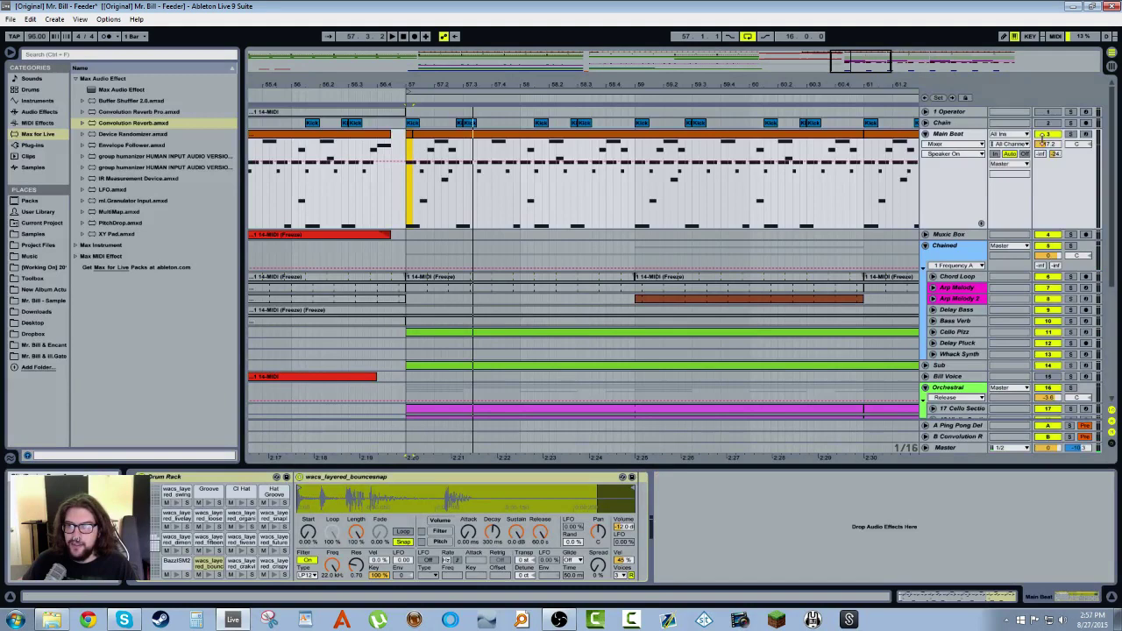
{"action": "left_click", "coordinate": [1085, 134]}
{"action": "left_click", "coordinate": [1084, 134]}
{"action": "left_click", "coordinate": [1070, 134]}
Step: Raise Main Beat's send to return B, then solo return B with its Convolution Reverb Dry/Wet at 100 %
{"action": "key", "text": "space"}
{"action": "left_click_drag", "start_coordinate": [1056, 155], "coordinate": [1055, 144]}
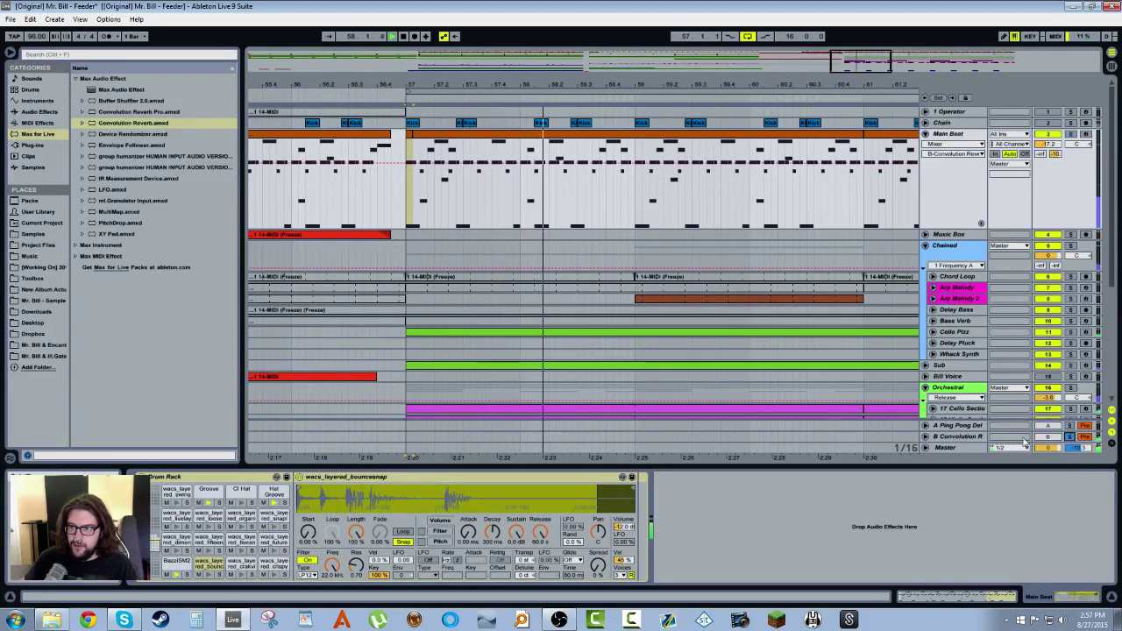
{"action": "left_click", "coordinate": [1070, 437]}
{"action": "key", "text": "space"}
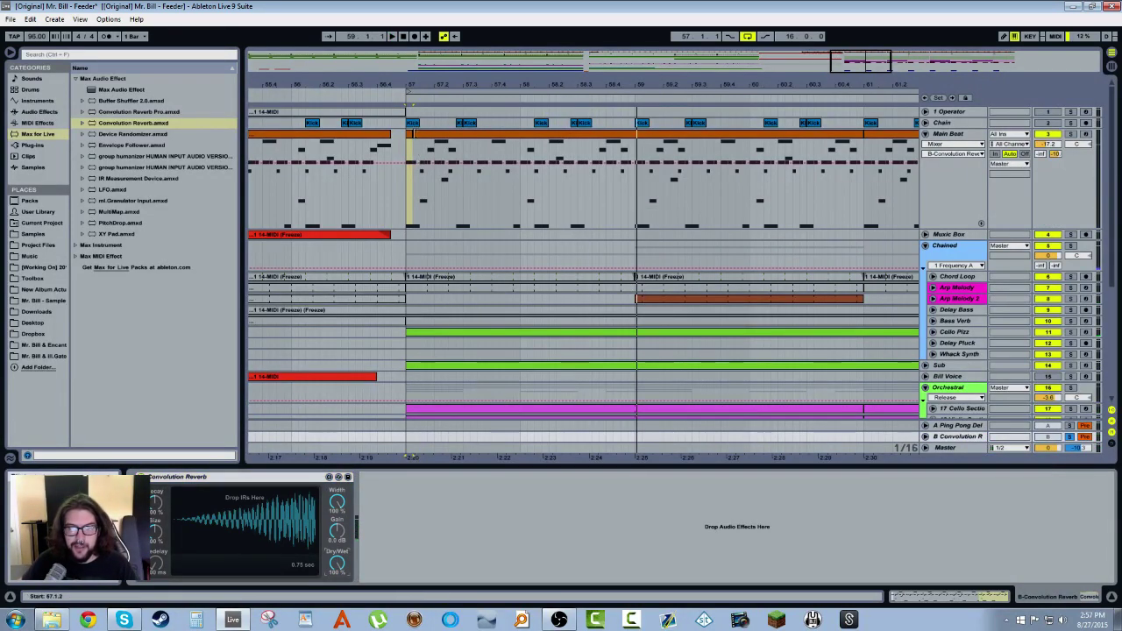
Step: Consolidate Main Beat from 57.1.1 to 61.1.1 and shorten the Convolution Reverb on return B to 0.35 s while auditioning the wet signal
{"action": "left_click", "coordinate": [423, 154]}
{"action": "key", "text": "space"}
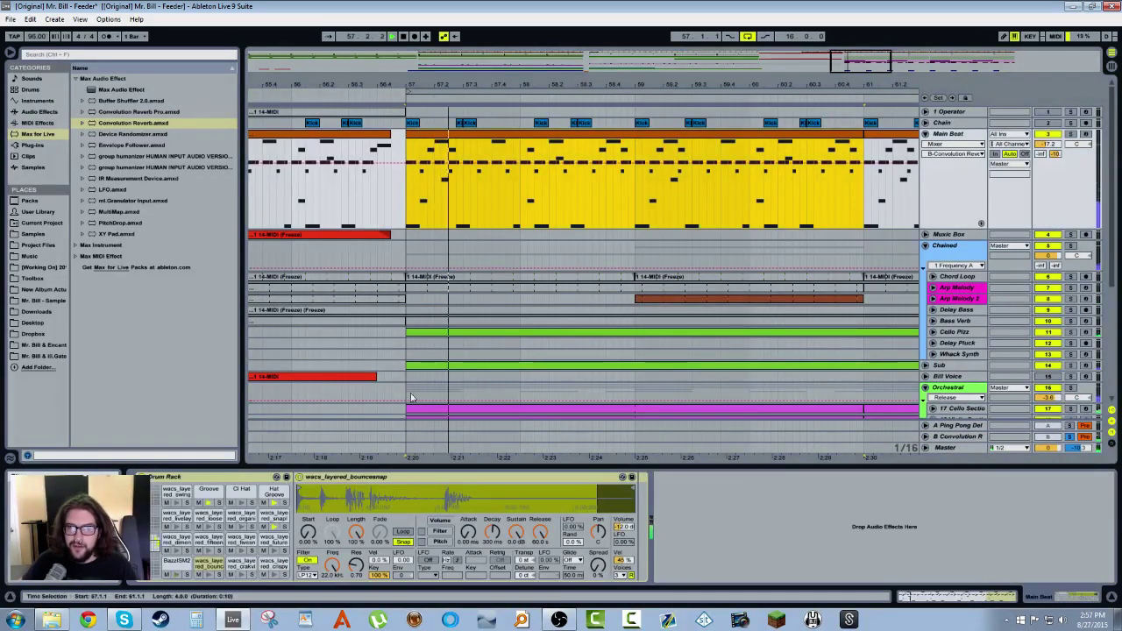
{"action": "left_click", "coordinate": [406, 438]}
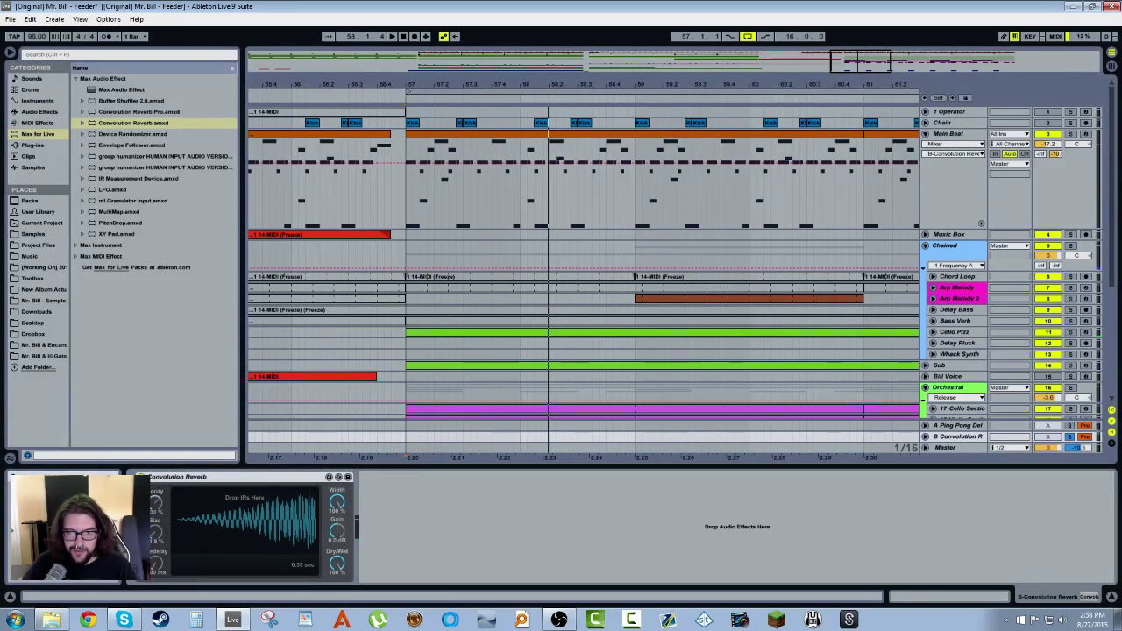
{"action": "left_click_drag", "start_coordinate": [152, 507], "coordinate": [160, 510]}
{"action": "key", "text": "space"}
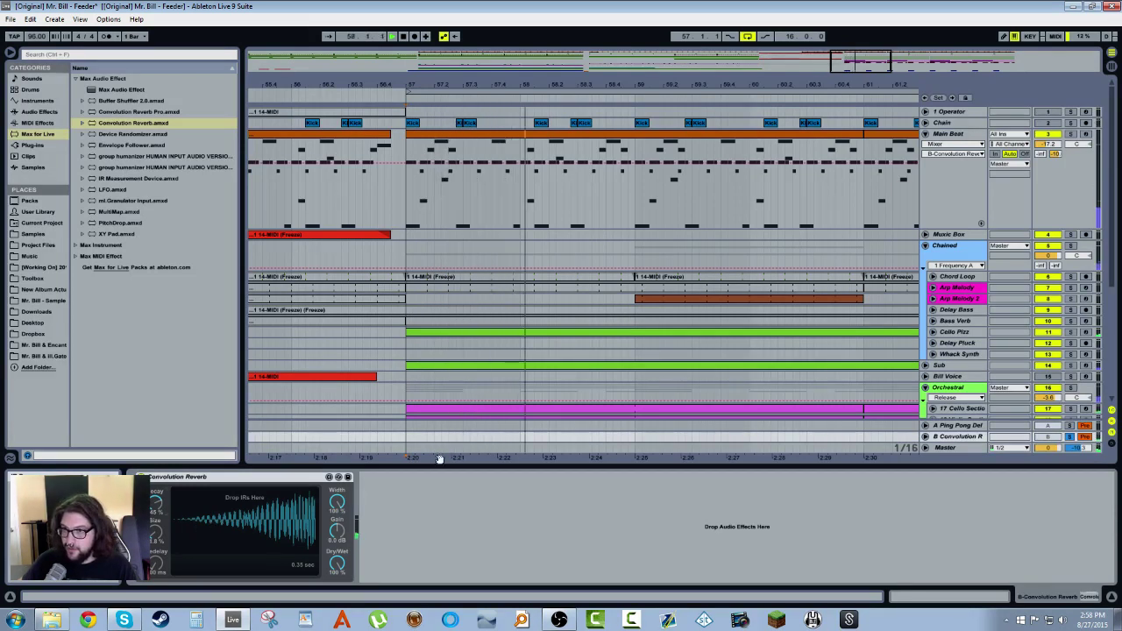
Step: Add an EQ Eight after the Convolution Reverb on return B and move its low cut to 130 Hz
{"action": "left_click", "coordinate": [38, 111]}
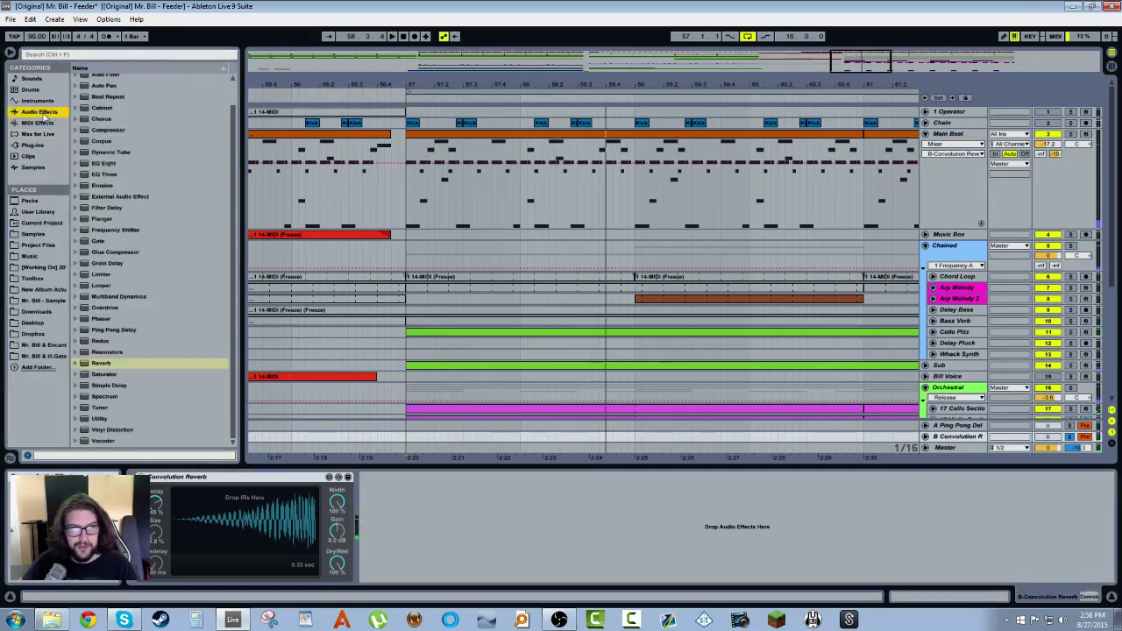
{"action": "double_click", "coordinate": [110, 165]}
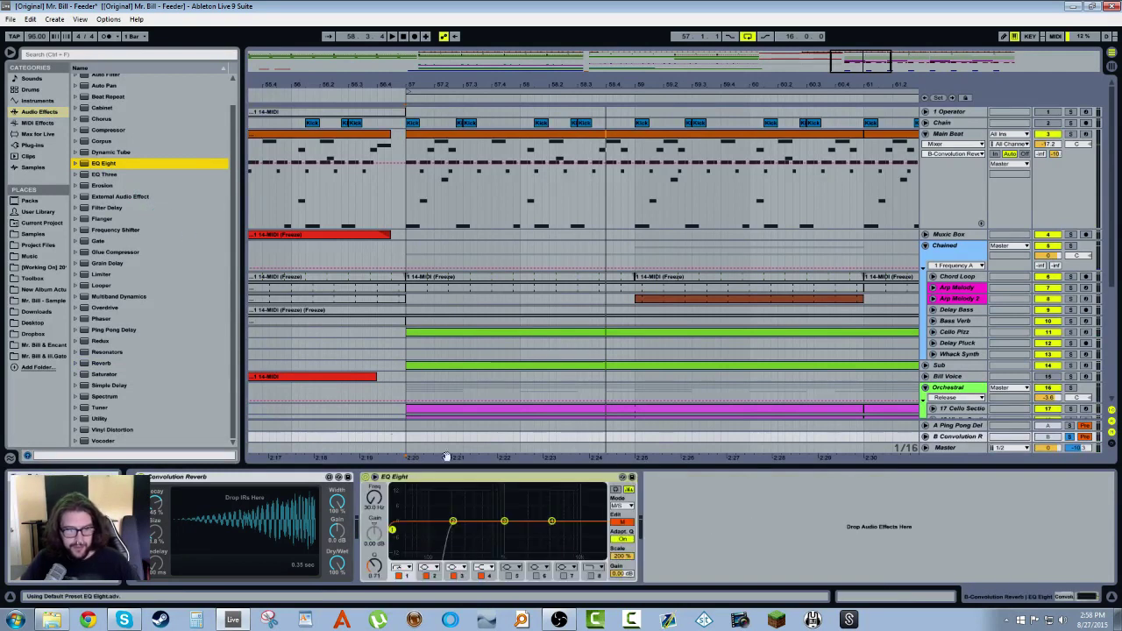
{"action": "left_click_drag", "start_coordinate": [392, 532], "coordinate": [438, 530]}
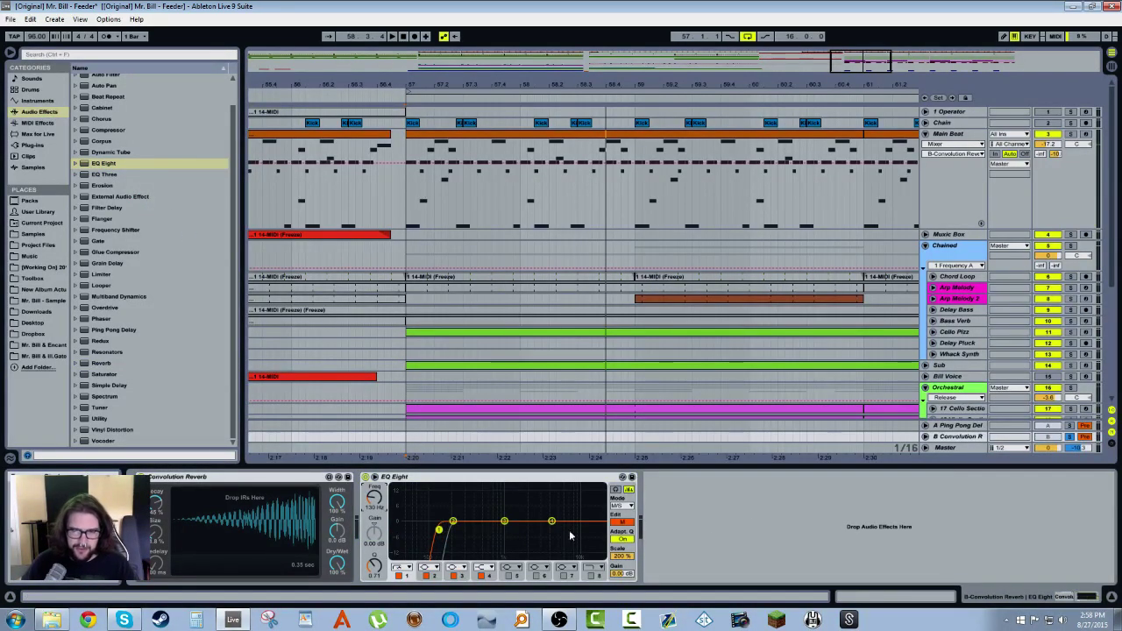
Step: During playback, shape the return B EQ Eight: boost the highs, lift band 3 by 1.61 dB, and set the low cut to 139 Hz, Q 0.63
{"action": "key", "text": "space"}
{"action": "mouse_move", "coordinate": [552, 521]}
{"action": "left_mouse_down"}
{"action": "mouse_move", "coordinate": [548, 510]}
{"action": "mouse_move", "coordinate": [510, 512]}
{"action": "mouse_move", "coordinate": [462, 531]}
{"action": "mouse_move", "coordinate": [546, 512]}
{"action": "left_mouse_up"}
{"action": "left_click", "coordinate": [622, 521]}
{"action": "left_click", "coordinate": [622, 521]}
{"action": "left_click", "coordinate": [551, 516]}
{"action": "left_click_drag", "start_coordinate": [453, 520], "coordinate": [499, 517]}
{"action": "left_click", "coordinate": [439, 530]}
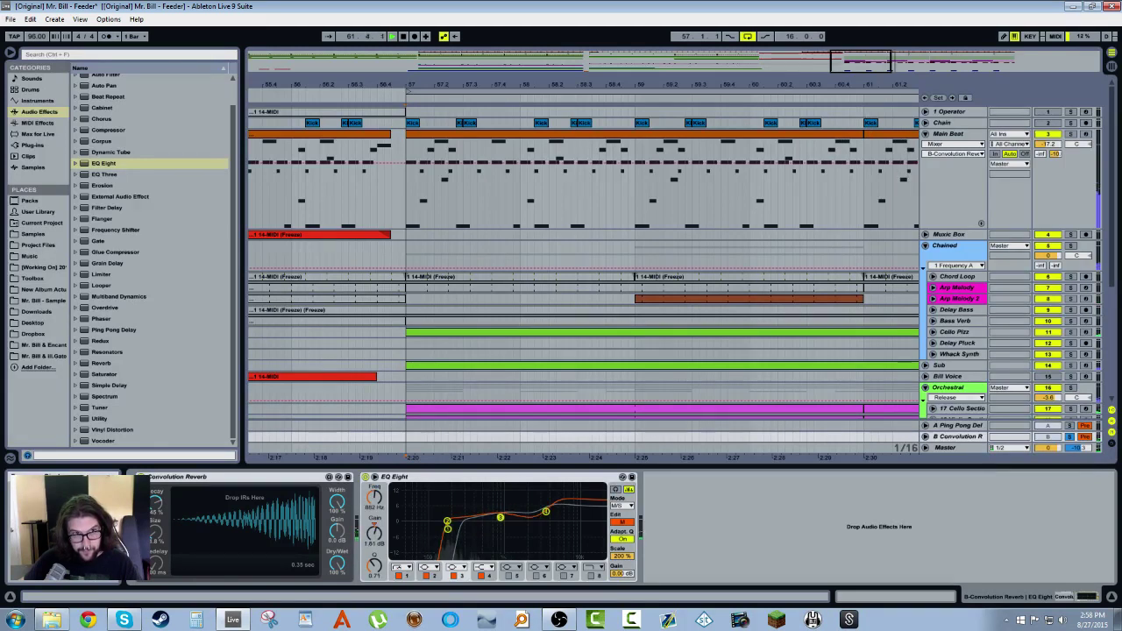
{"action": "left_click", "coordinate": [447, 530]}
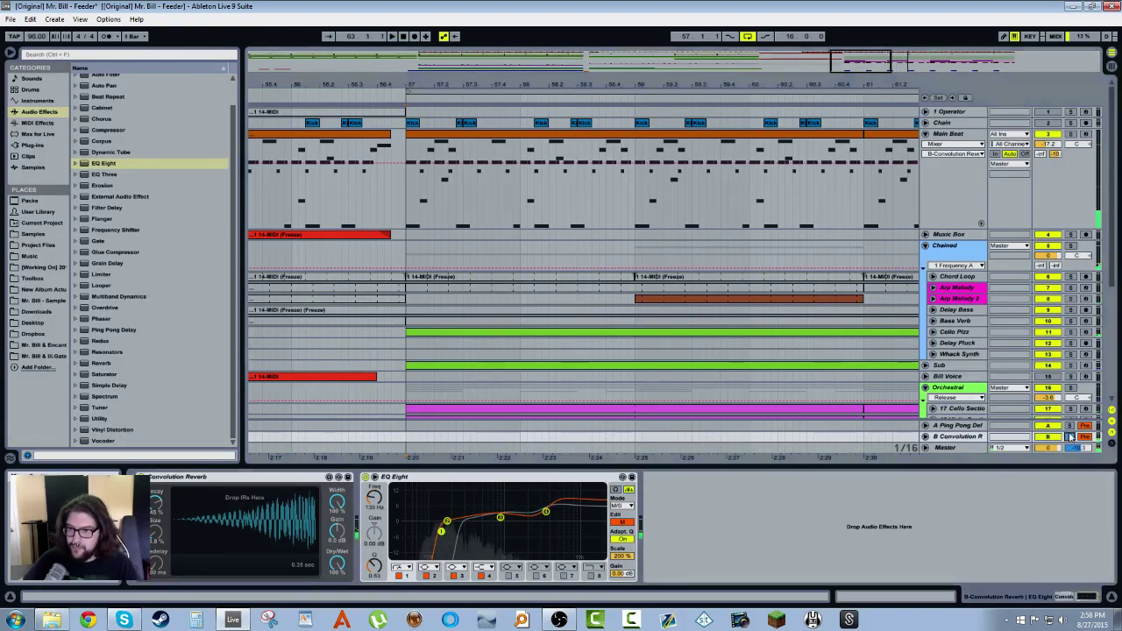
Step: Solo Main Beat instead of return B and lengthen the Convolution Reverb's decay to 0.49 s while auditioning from bar 57
{"action": "left_click", "coordinate": [1070, 133]}
{"action": "left_click_drag", "start_coordinate": [765, 78], "coordinate": [585, 79]}
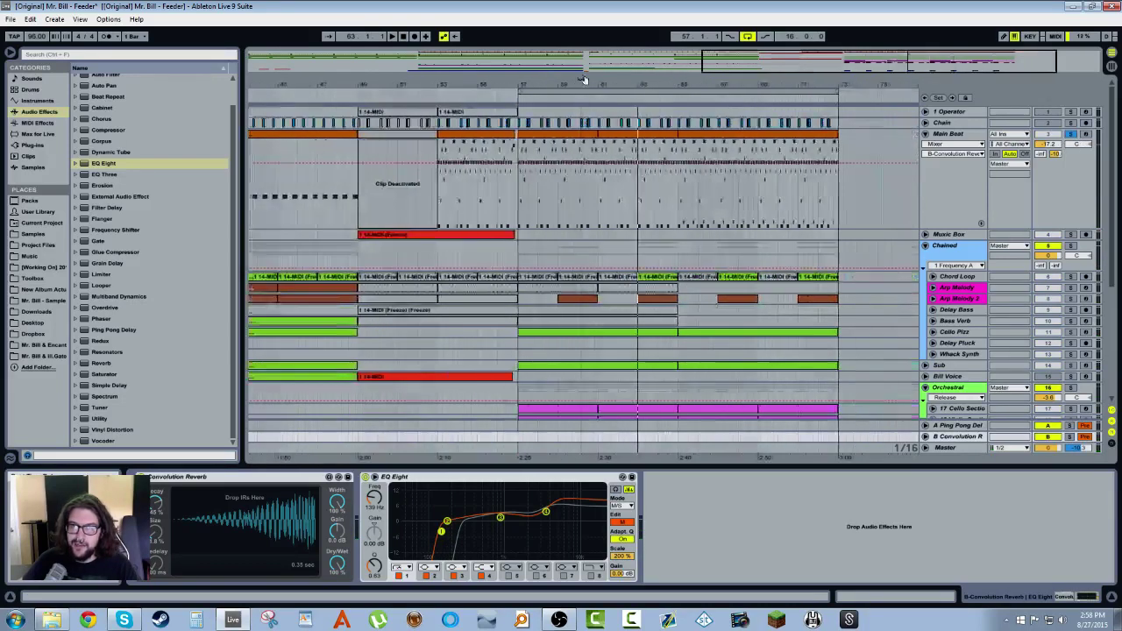
{"action": "key", "text": "space"}
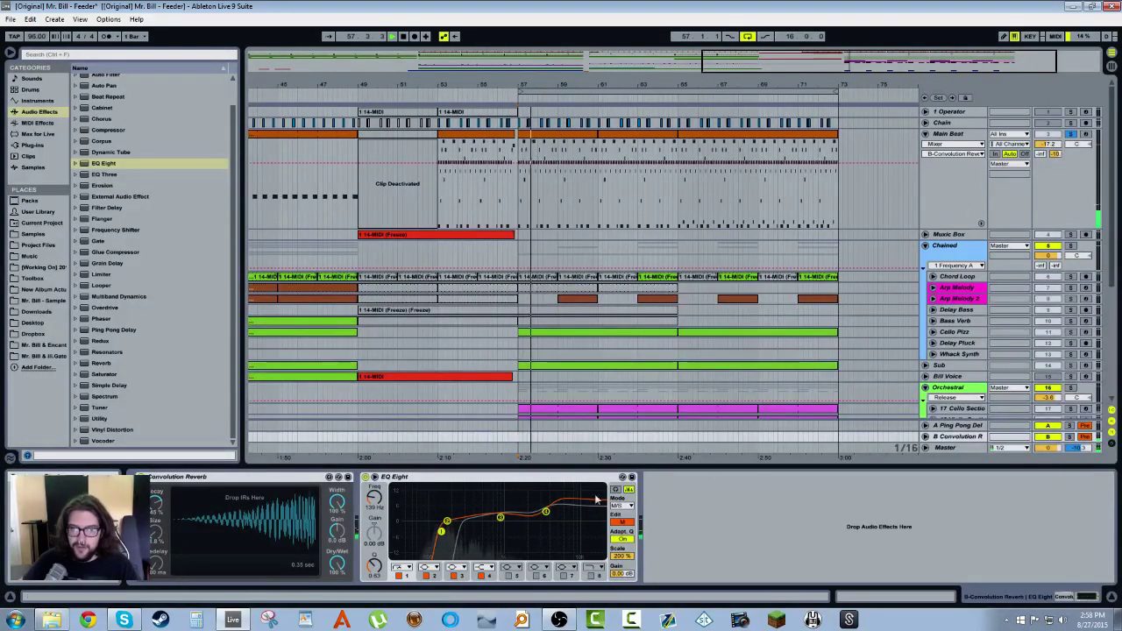
{"action": "key", "text": "space"}
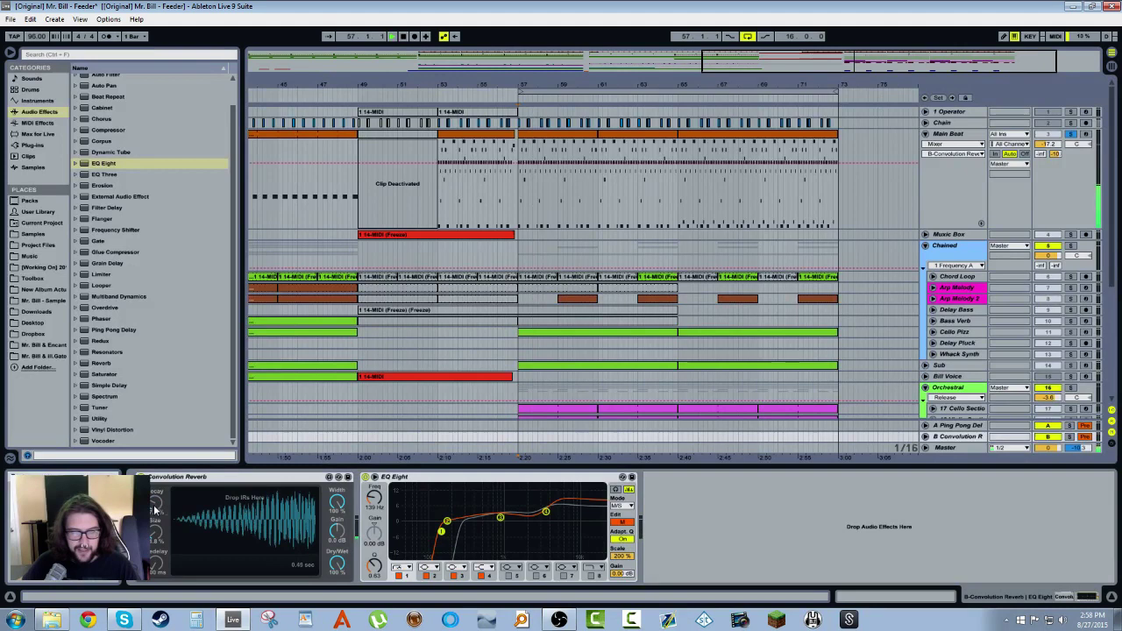
{"action": "key", "text": "space"}
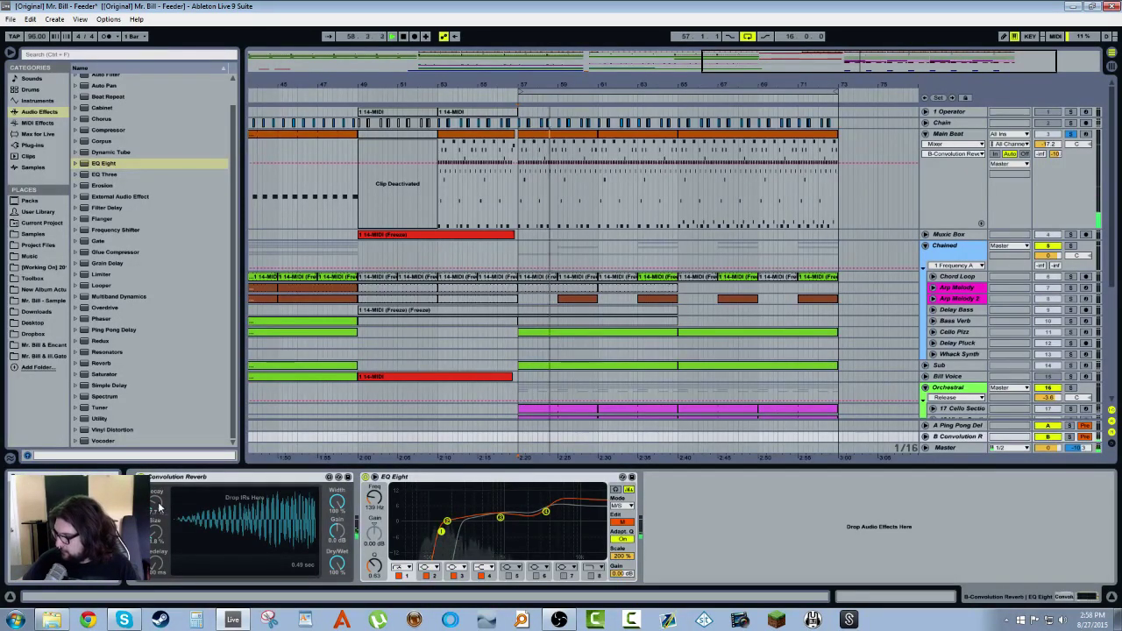
{"action": "key", "text": "space"}
Step: Fold the Main Beat track in the whole-song overview
{"action": "left_click_drag", "start_coordinate": [549, 85], "coordinate": [746, 93]}
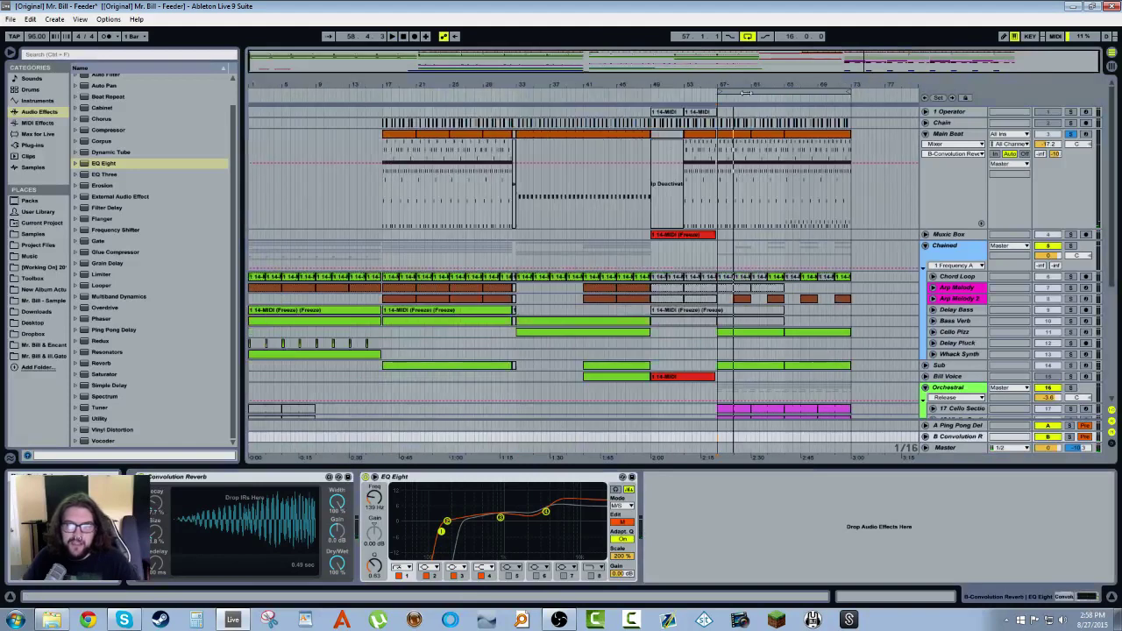
{"action": "left_click", "coordinate": [980, 142]}
{"action": "left_click", "coordinate": [924, 133]}
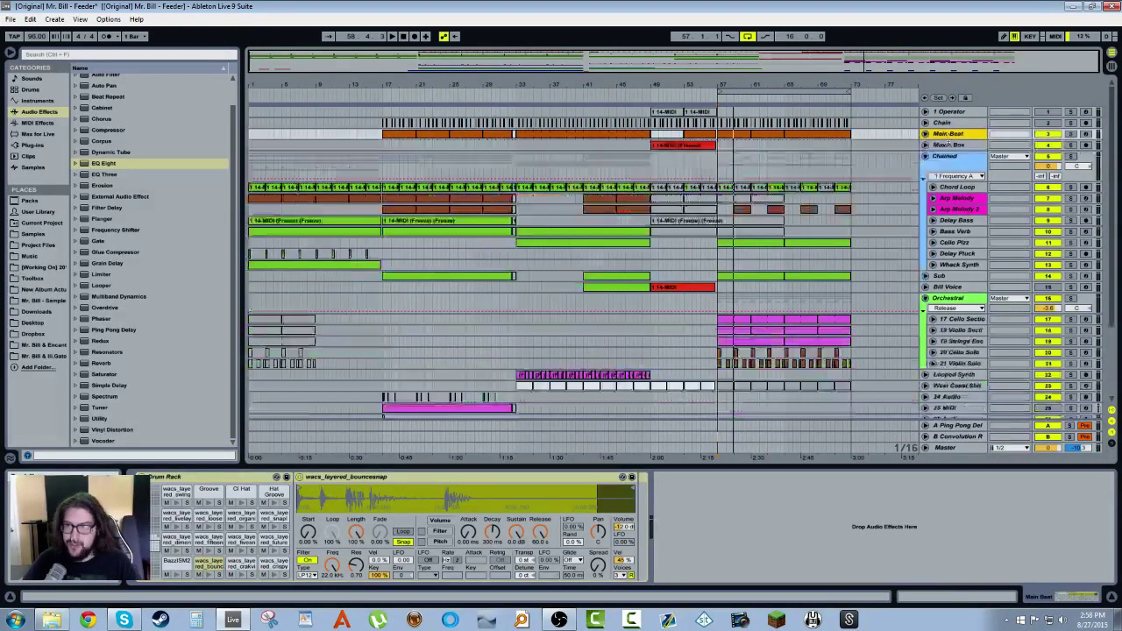
Step: Raise the low cut of return B's EQ Eight to 155 Hz, then solo Main Beat and select its clip from 57.1.1 to 61.1.1
{"action": "left_click", "coordinate": [961, 437]}
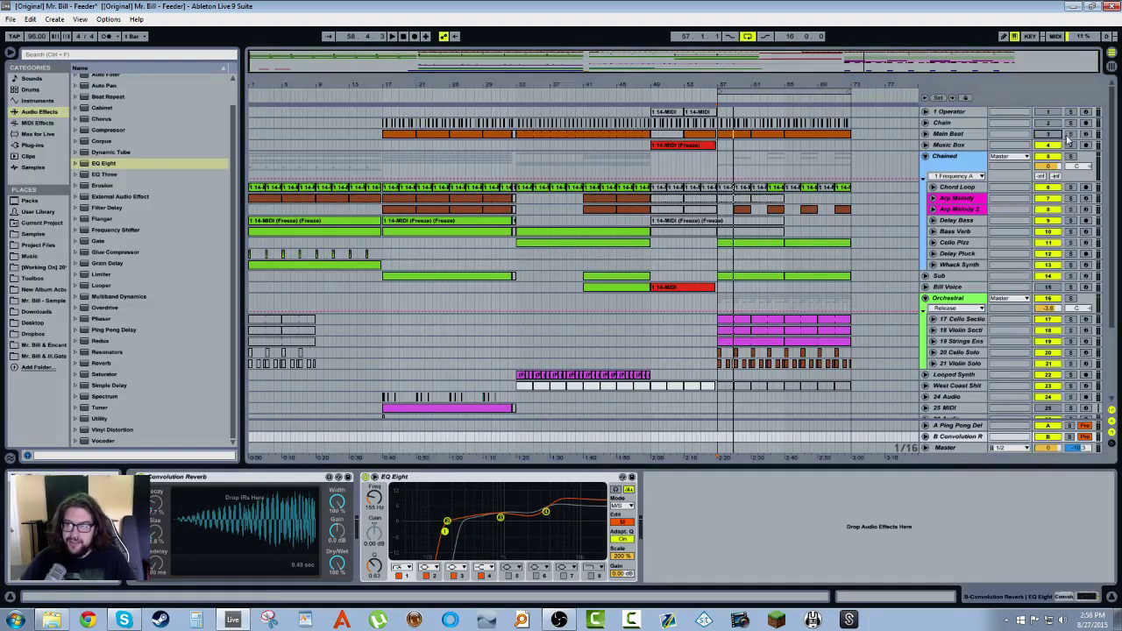
{"action": "left_click", "coordinate": [749, 137]}
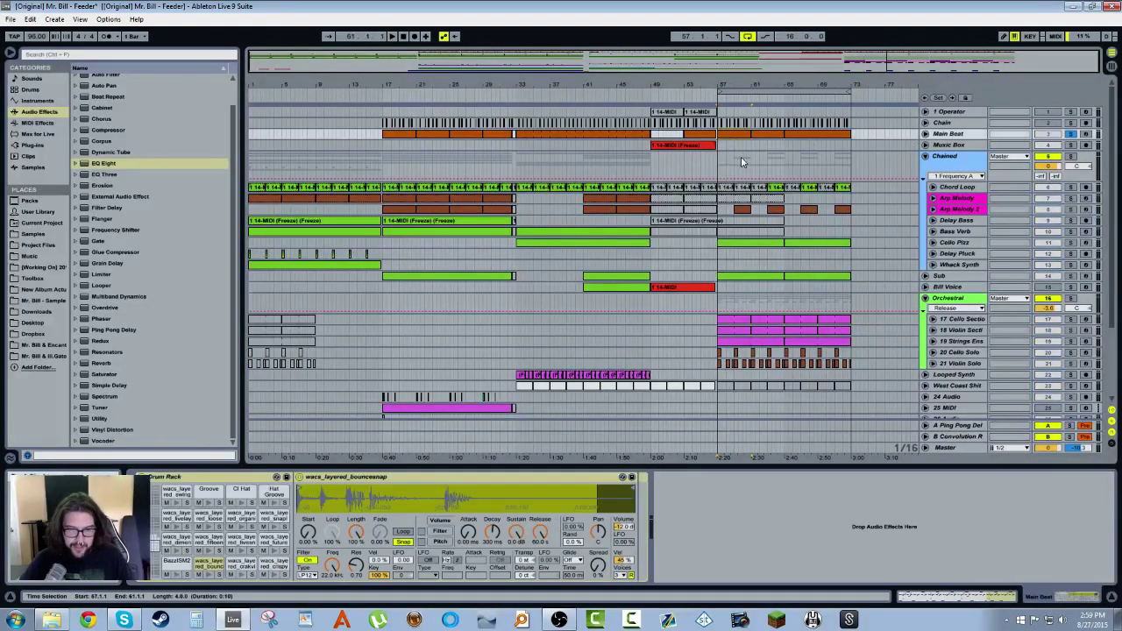